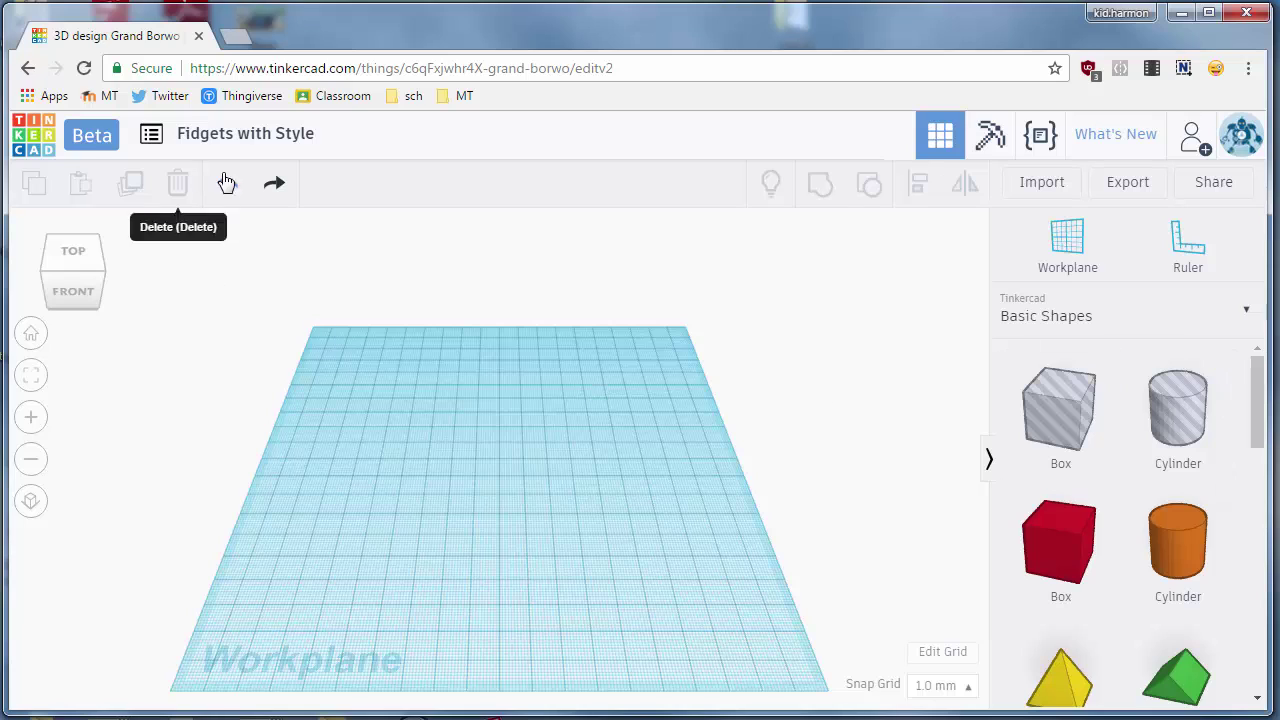
Scroll Basic Shapes down and drag a Tube onto the empty workplane.
left_click_drag(1258, 403, 1274, 578)
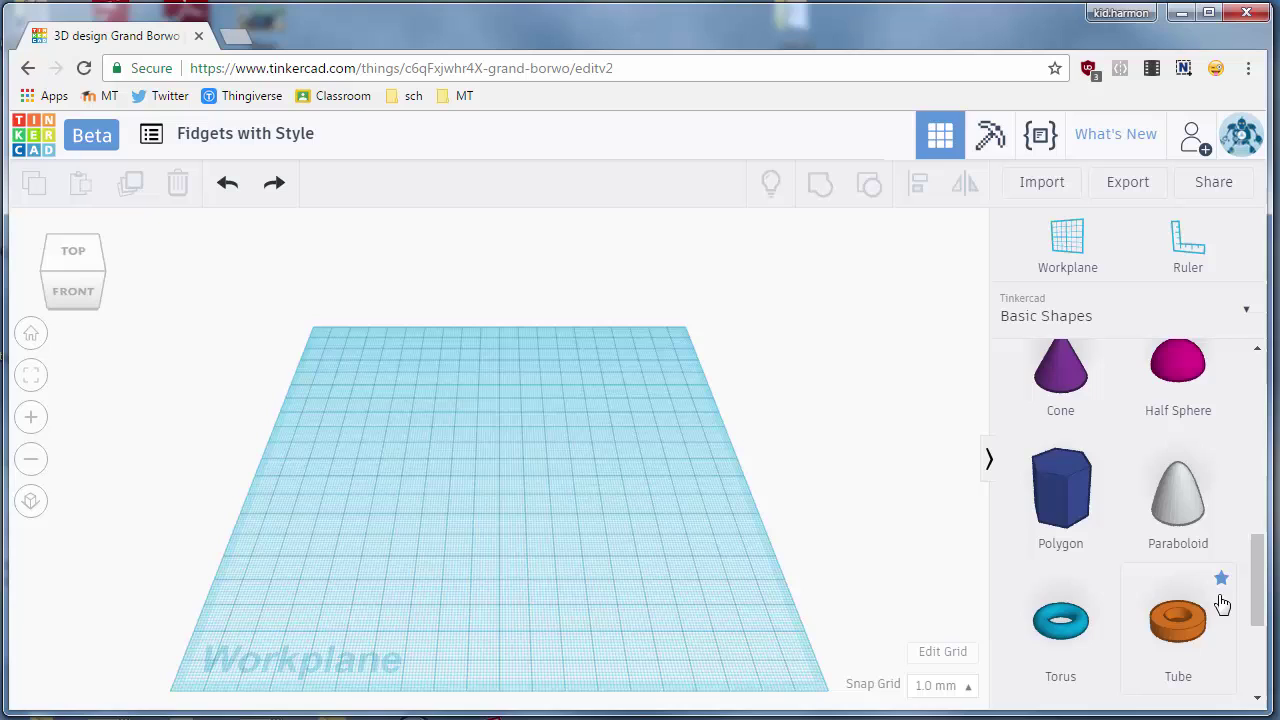
left_click_drag(1176, 628, 504, 492)
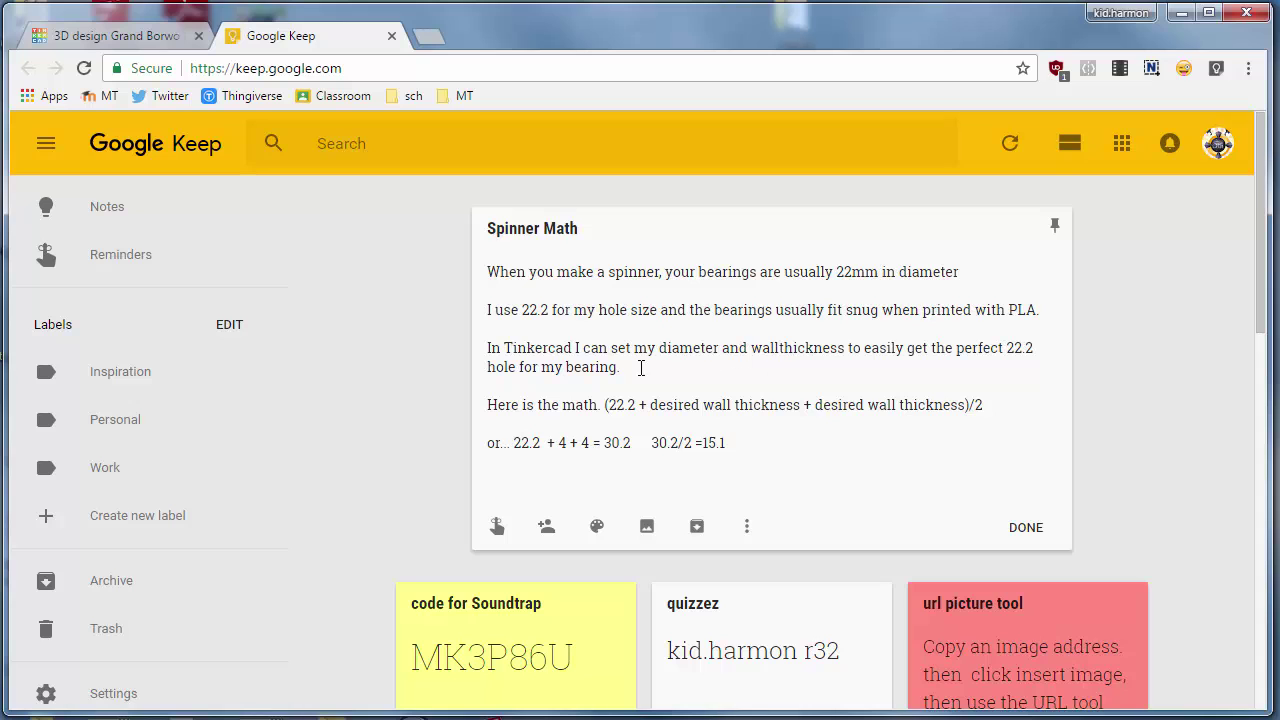
key("ctrl+Tab")
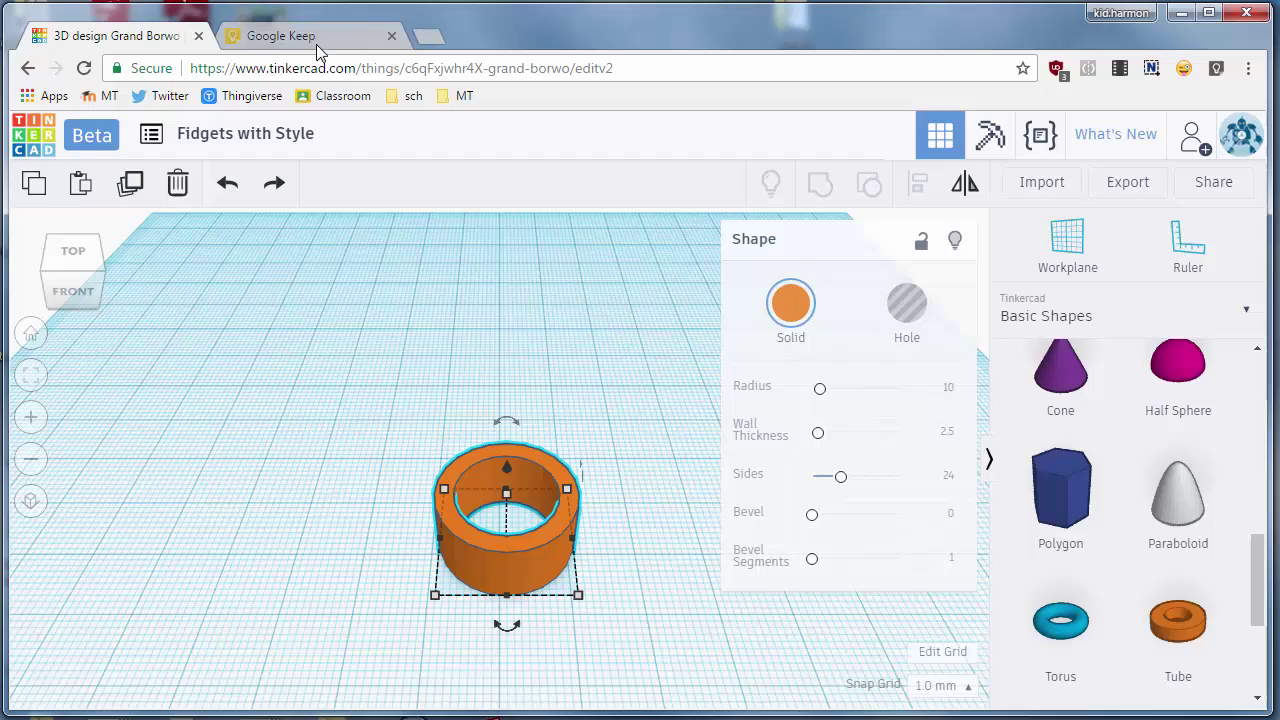
key("ctrl+Tab")
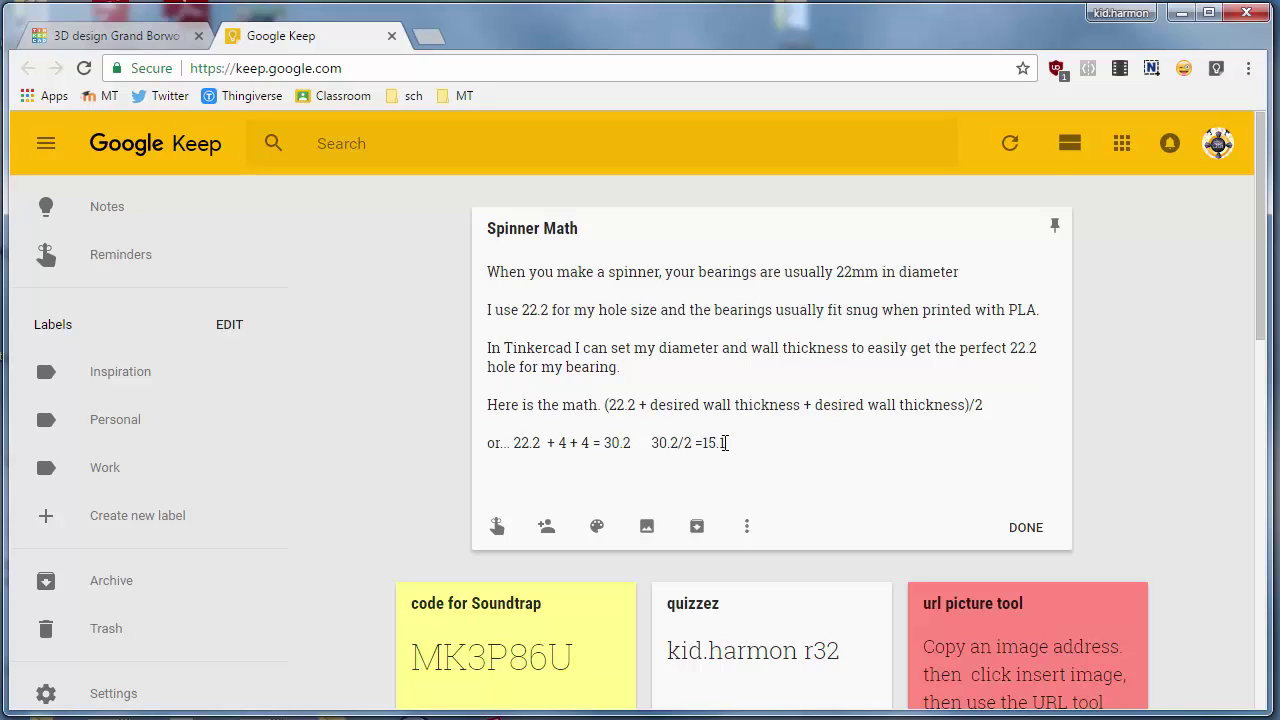
Back in the design, set the tube's radius to 15.1 and wall thickness to 4.
left_click(151, 40)
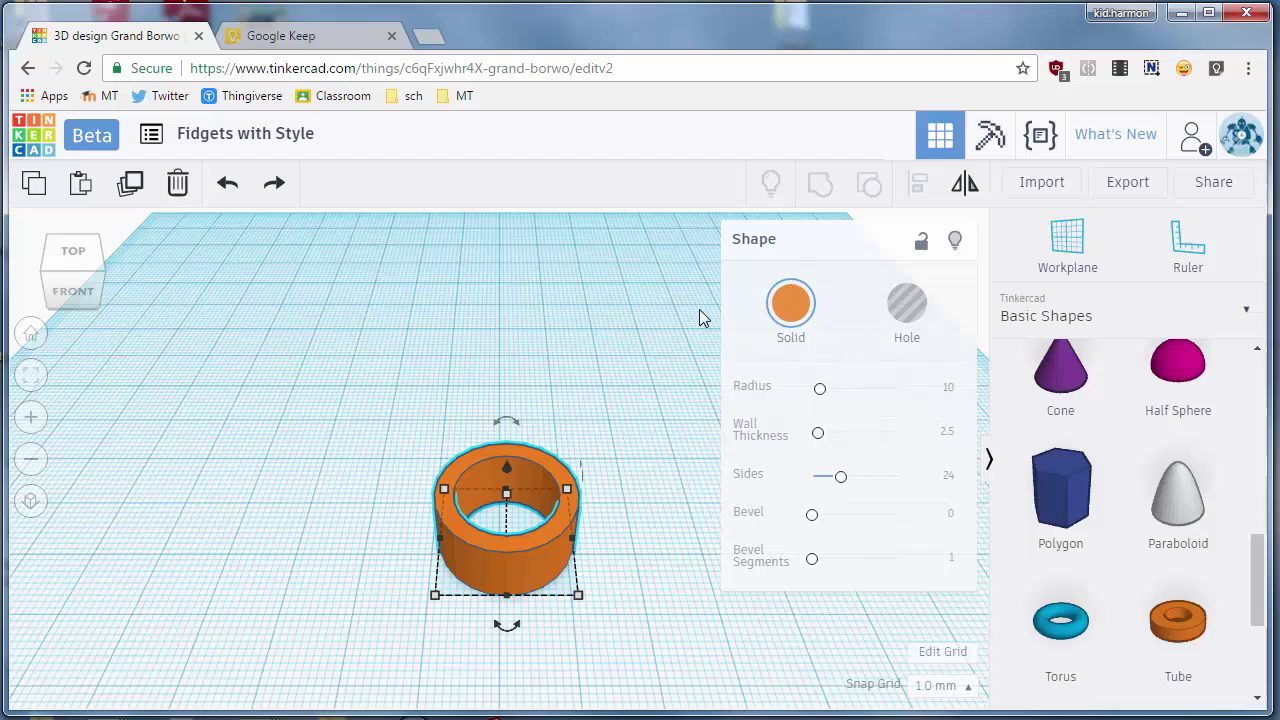
left_click(948, 391)
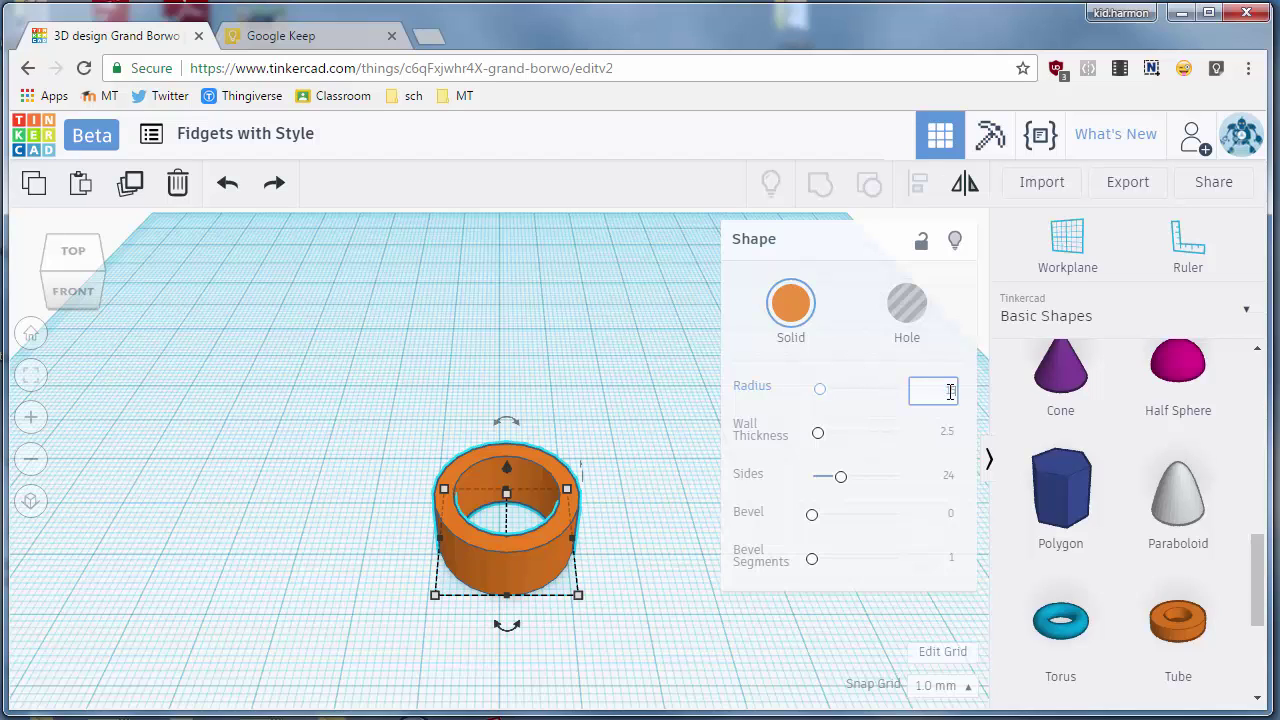
left_click(944, 434)
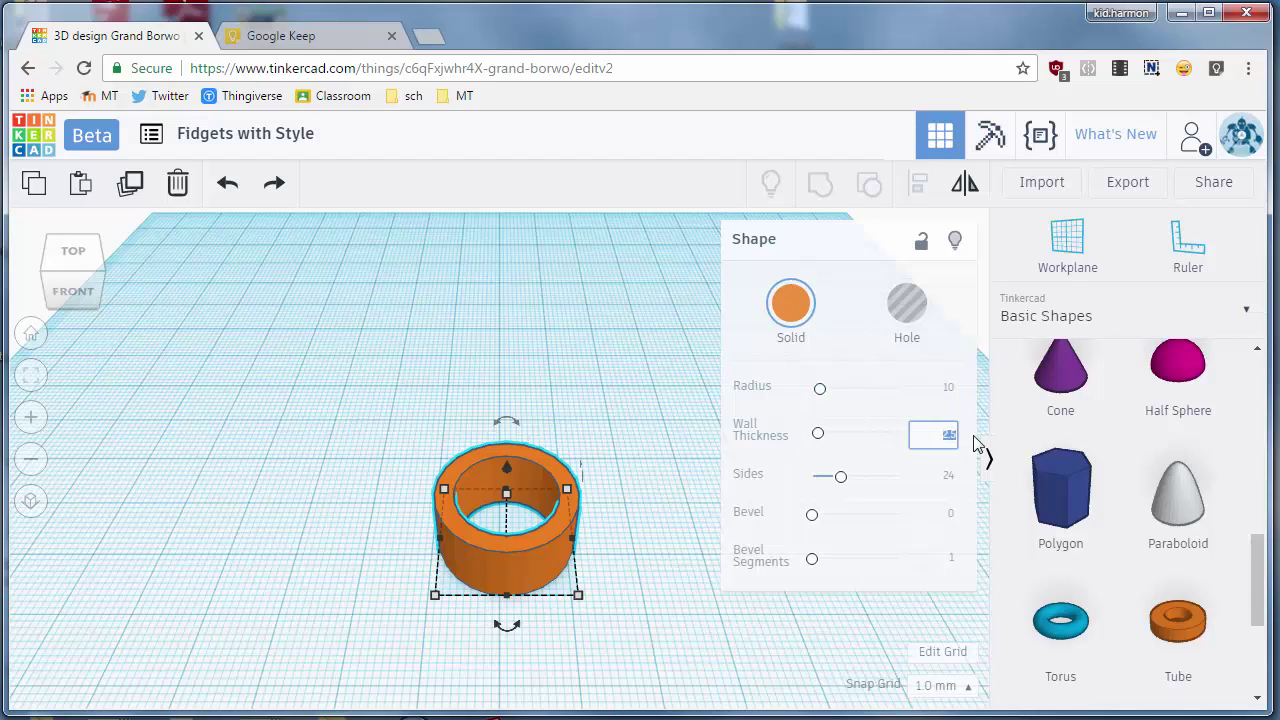
type("4")
key("Return")
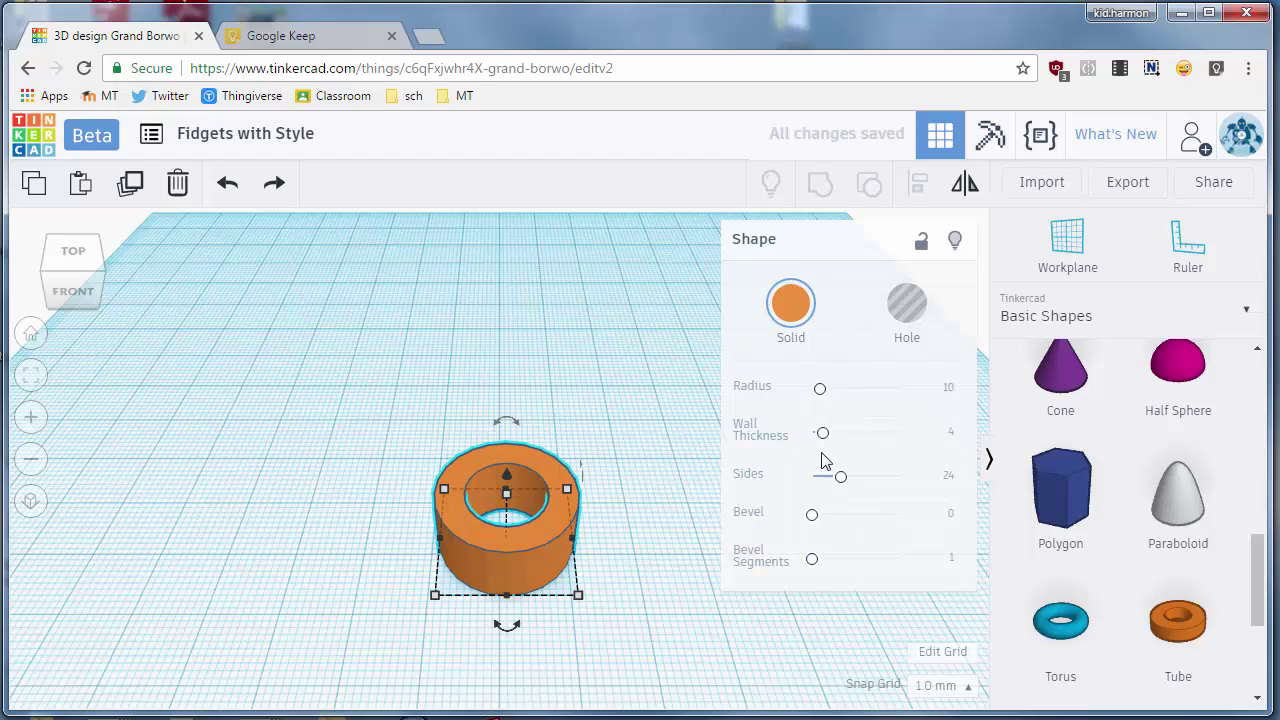
left_click(949, 385)
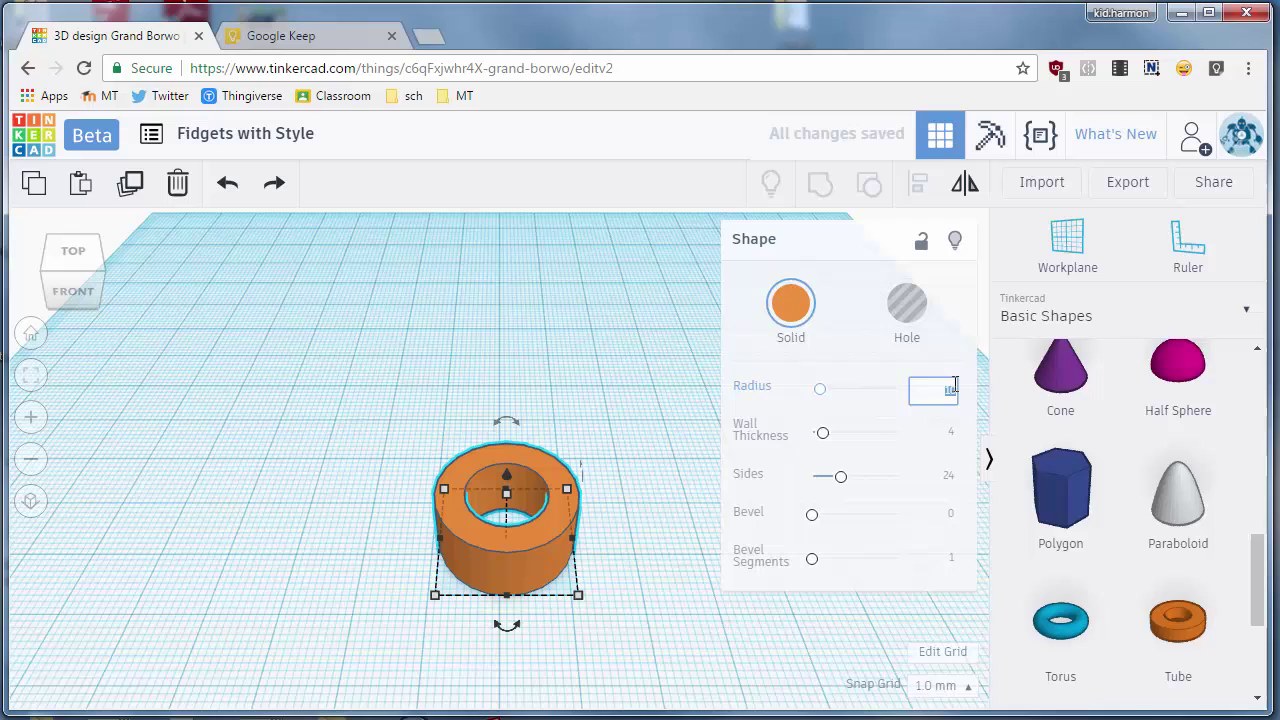
key("Return")
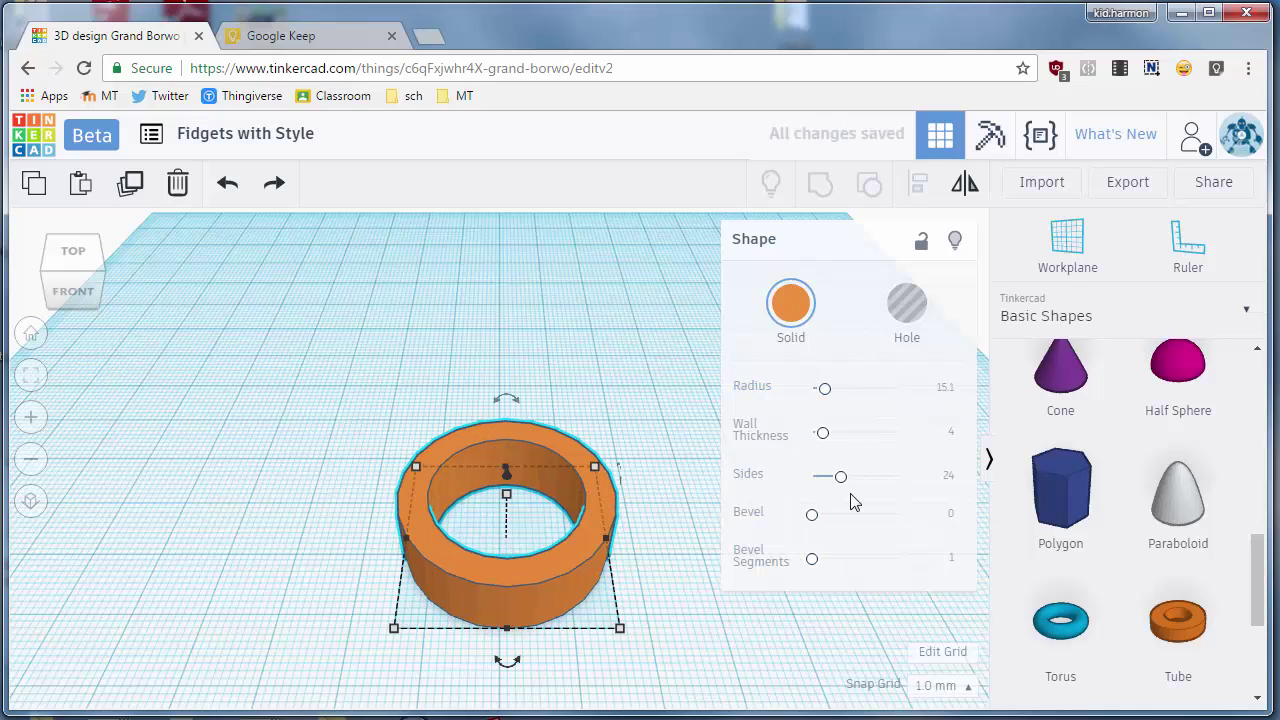
Raise the tube to 60 sides with bevel 3 and 10 bevel segments.
left_click_drag(842, 478, 895, 495)
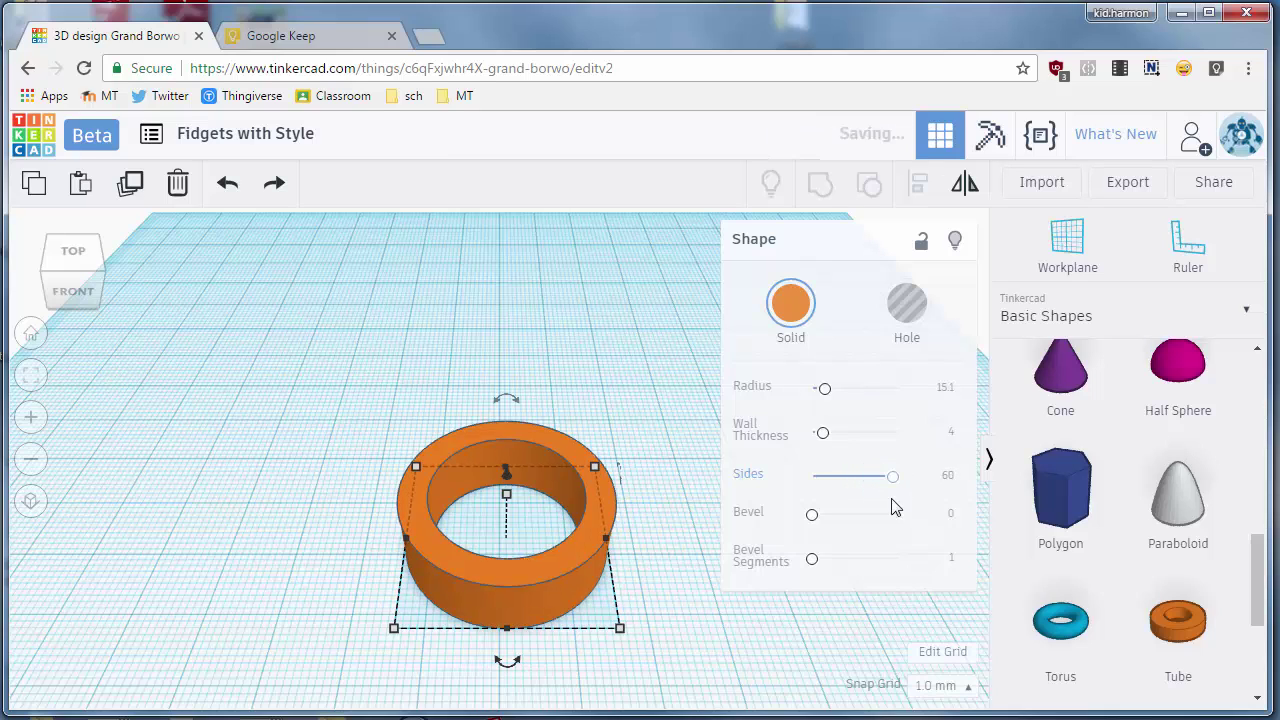
left_click(954, 519)
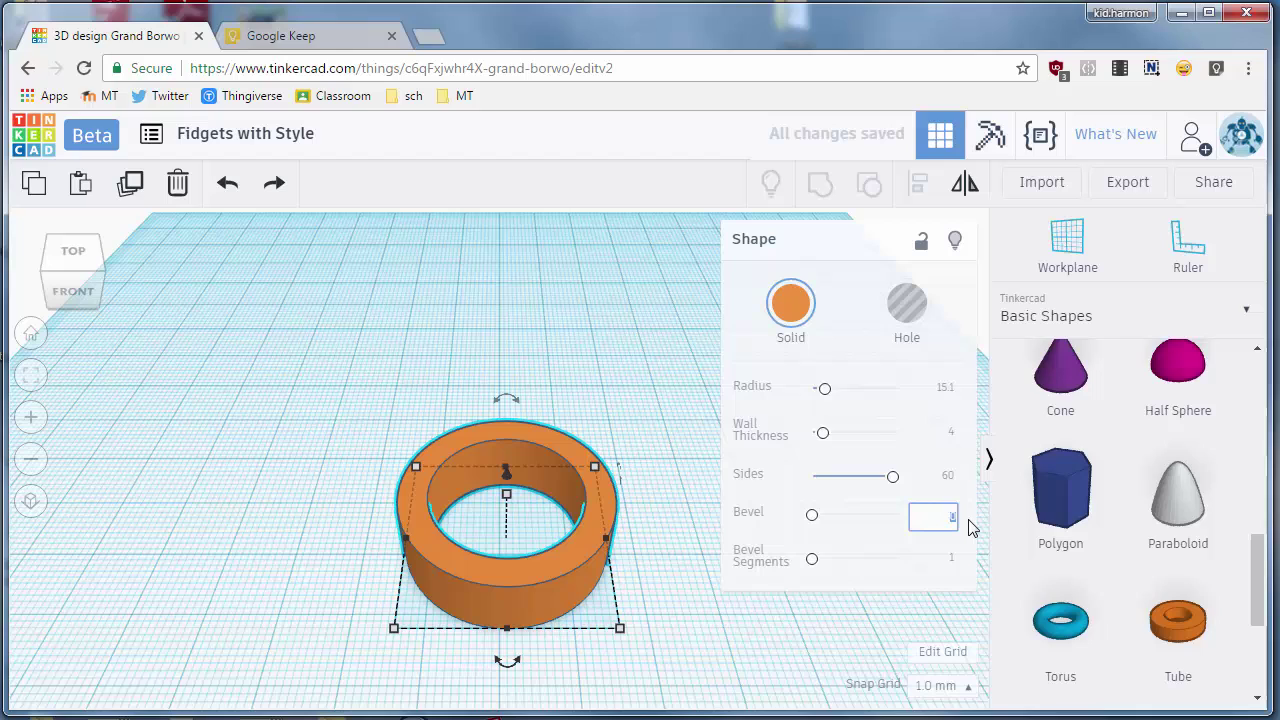
type("3")
key("Return")
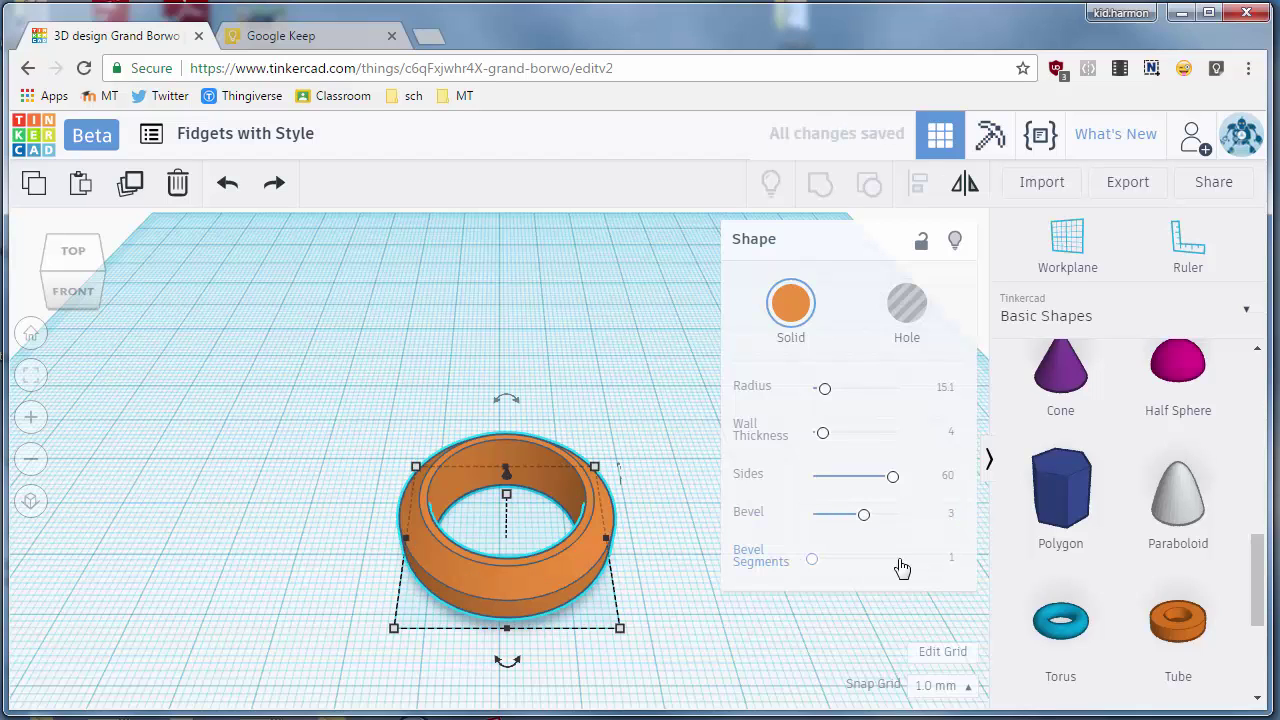
left_click_drag(812, 559, 898, 558)
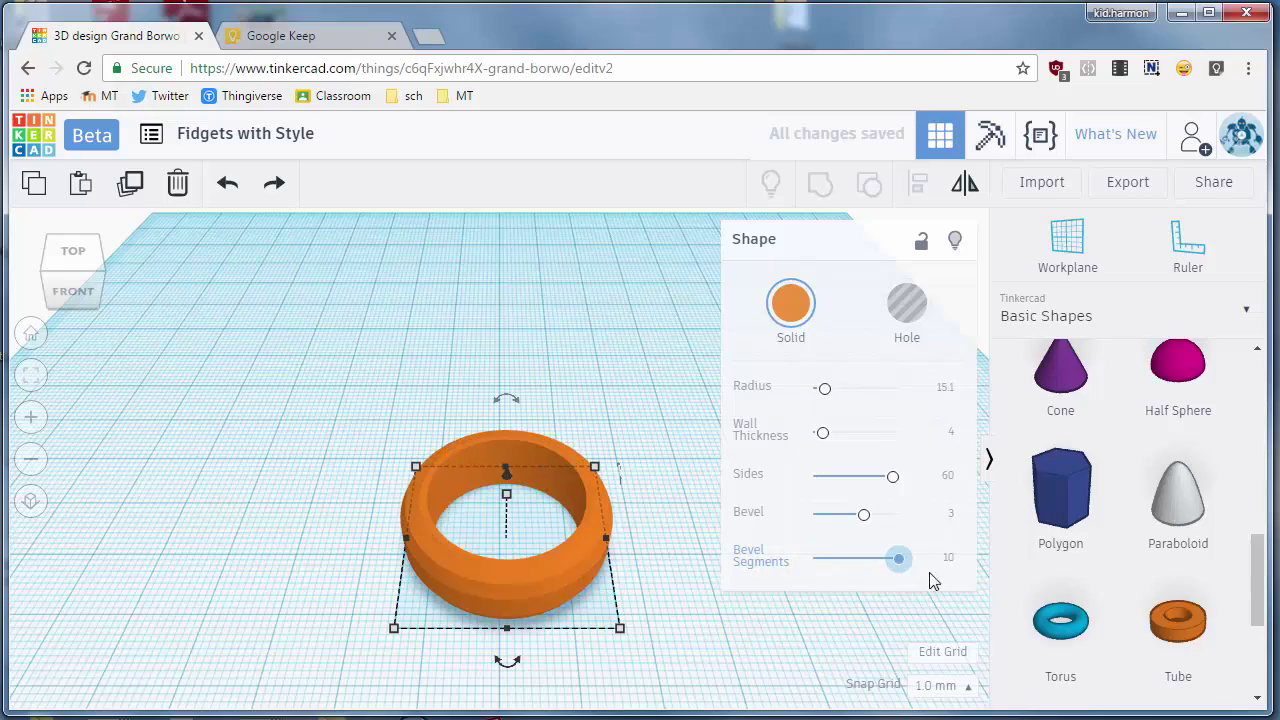
right_click_drag(686, 626, 557, 556)
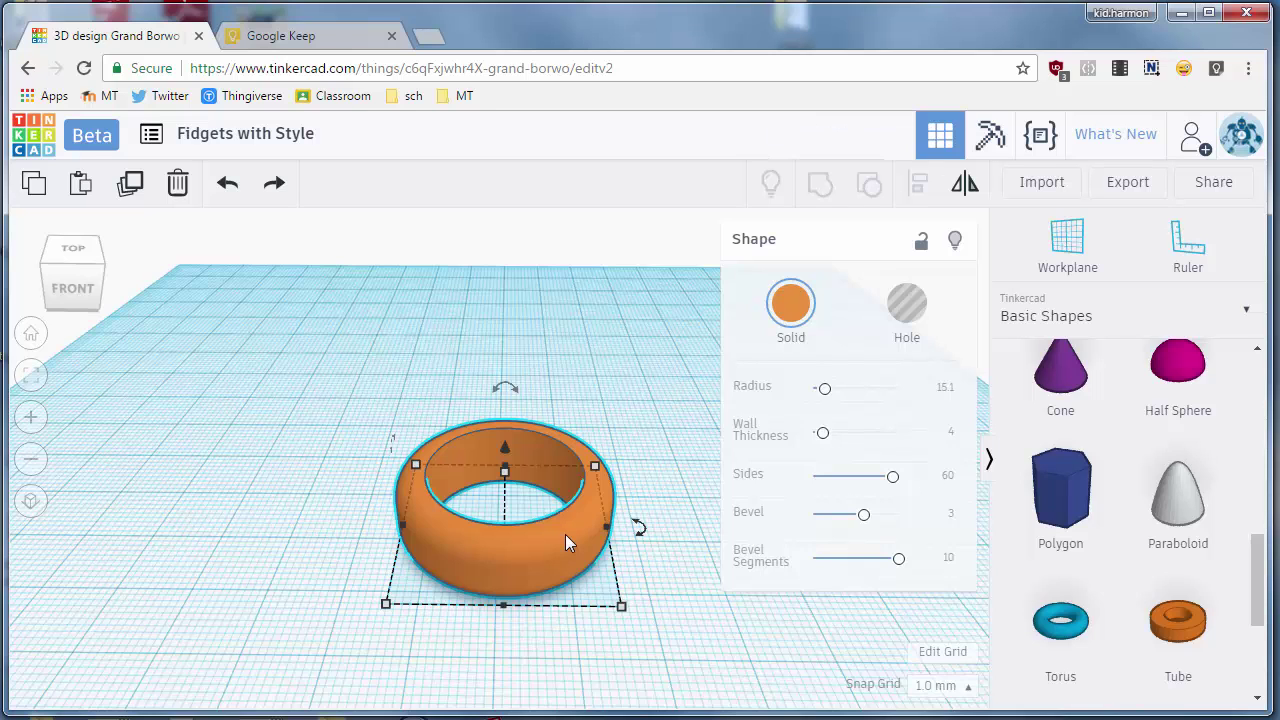
Move the tube up and left on the workplane.
right_click_drag(565, 540, 606, 533)
left_click_drag(566, 632, 509, 565)
scroll(488, 556, "up", 4)
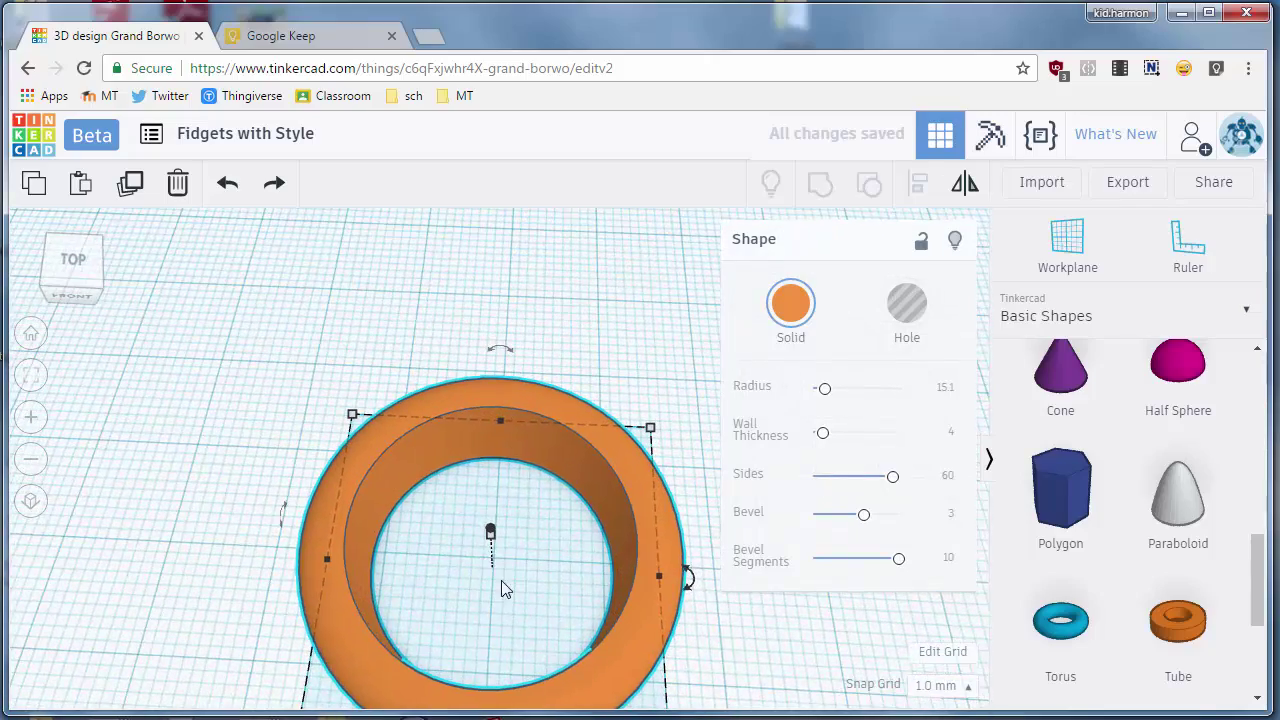
right_click_drag(501, 580, 442, 573)
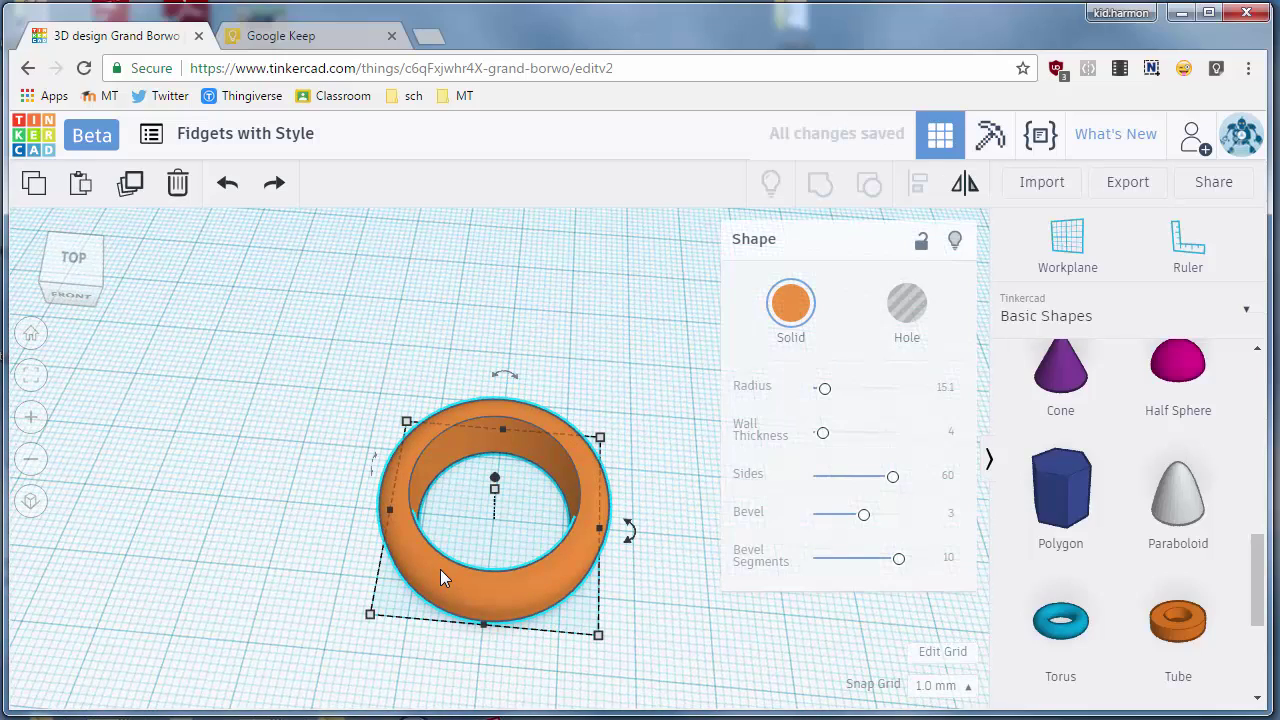
Set the snap grid to 5.0 mm, duplicate the tube and nudge the copy right three steps.
left_click(943, 686)
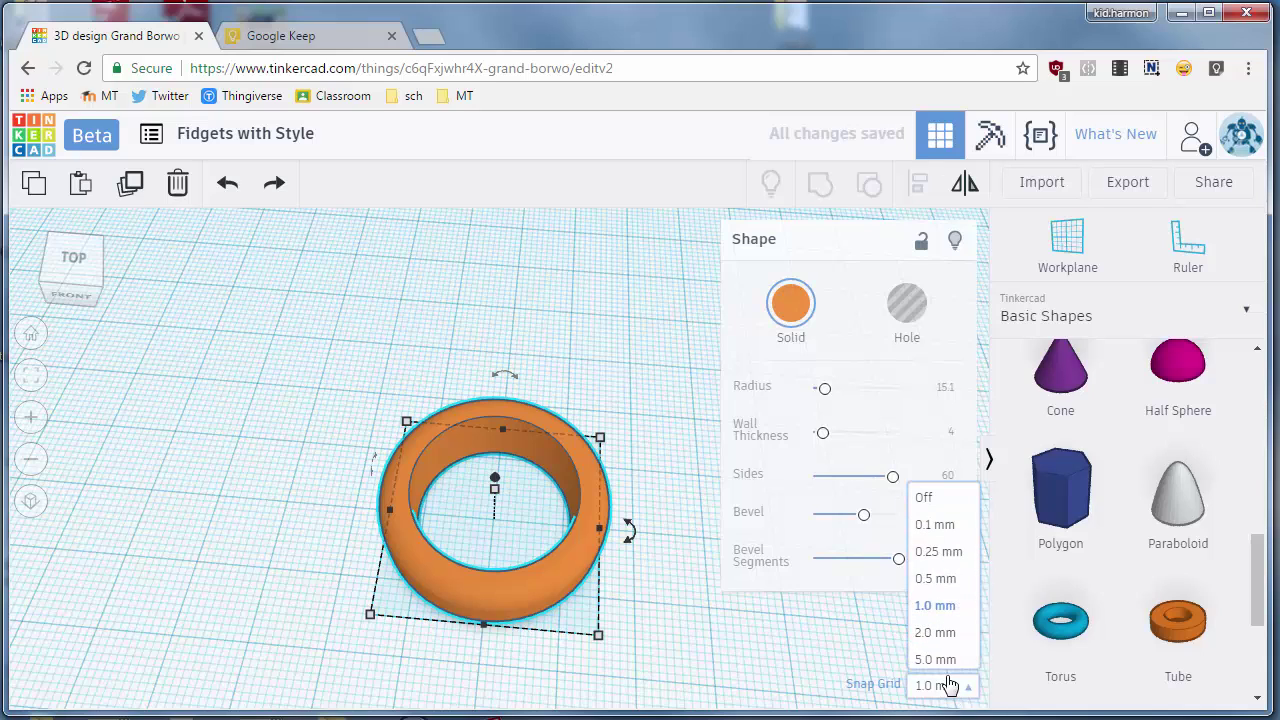
left_click(938, 650)
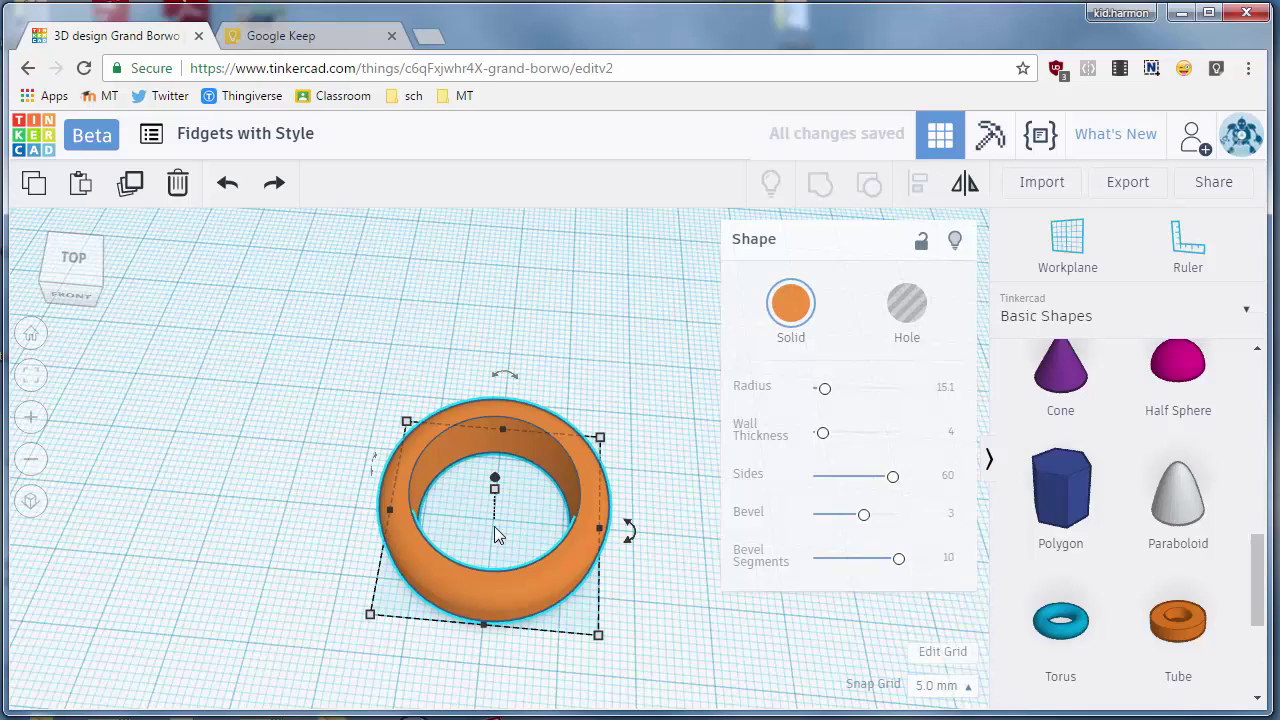
key("ctrl+d")
key("Right")
key("Right")
key("Right")
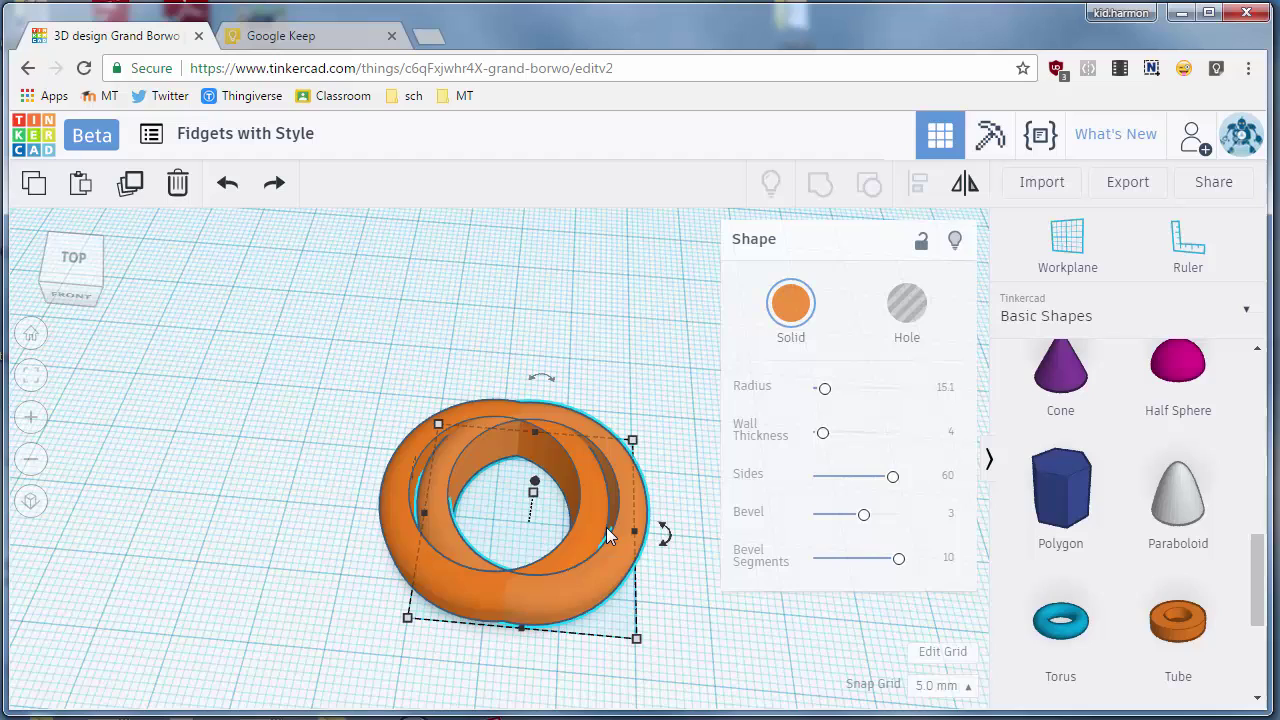
key("Right")
key("Right")
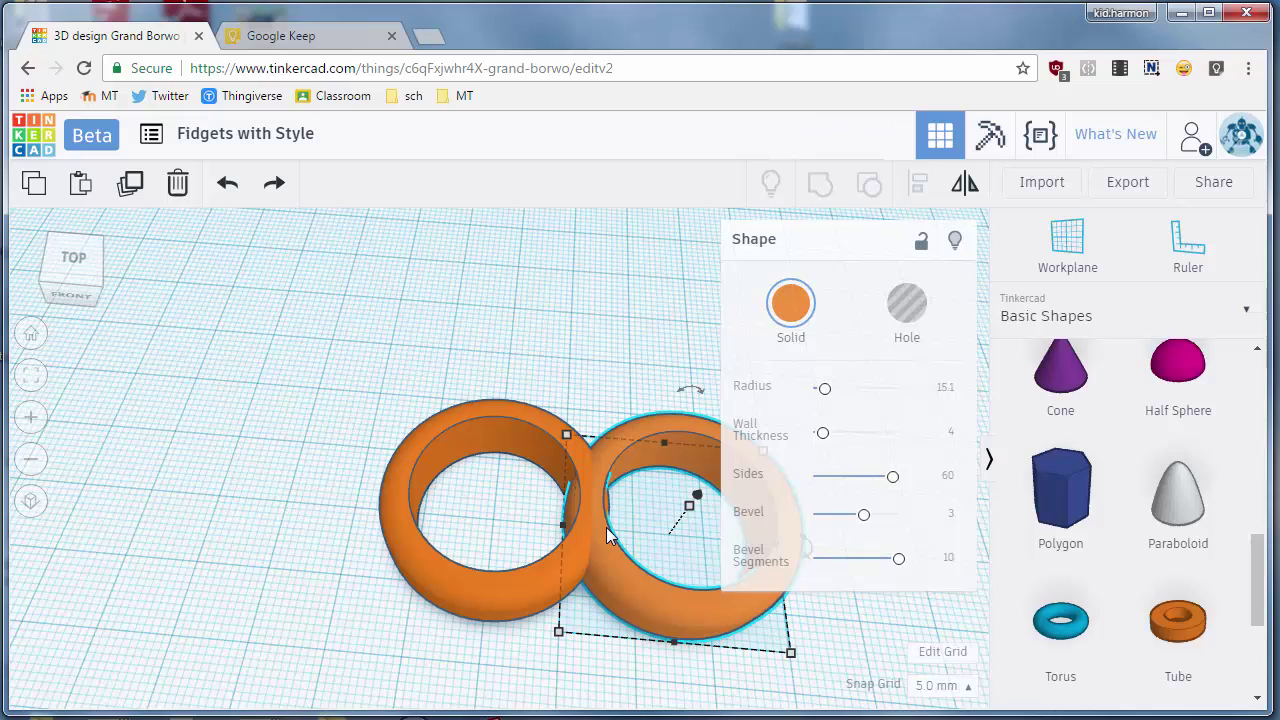
key("Right")
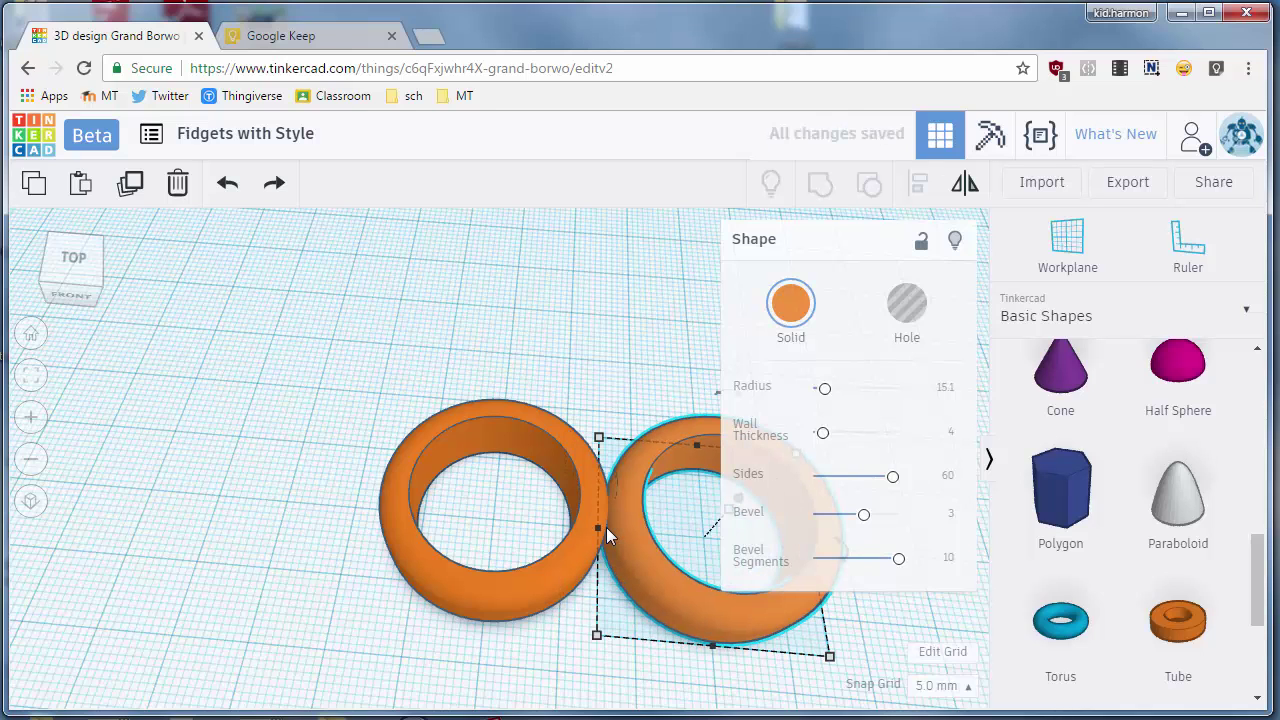
right_click_drag(471, 674, 157, 613)
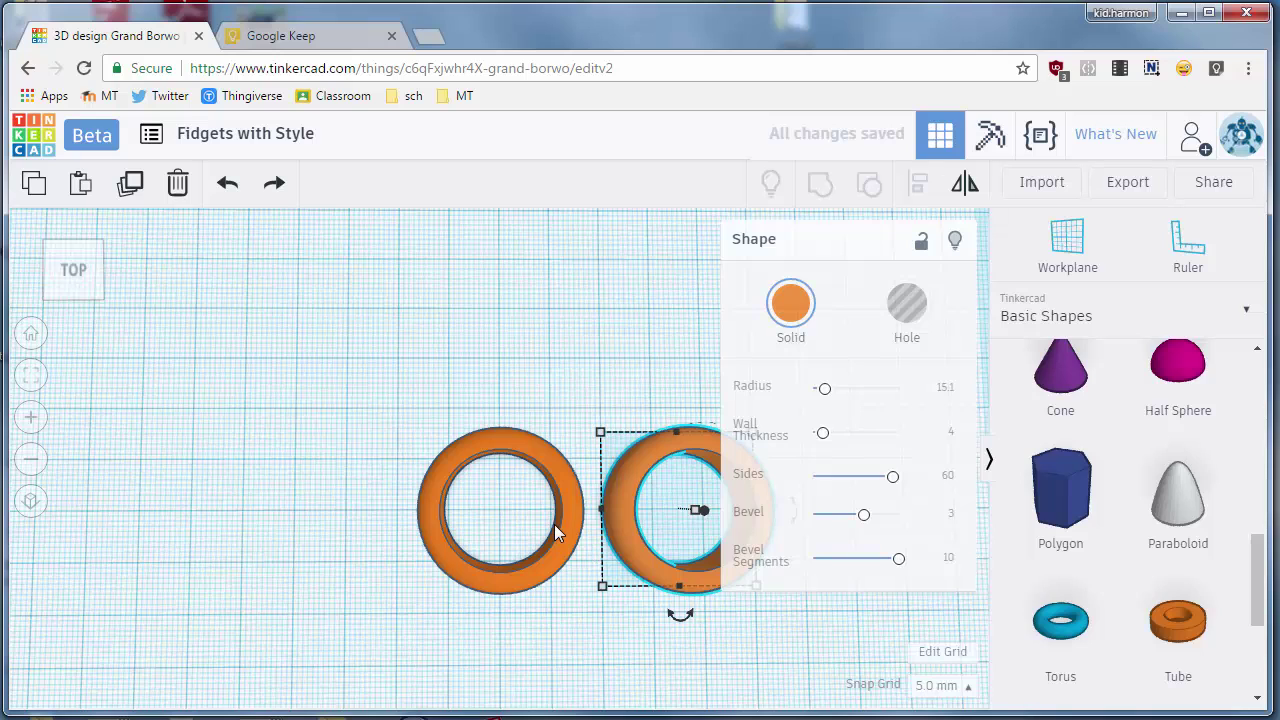
Duplicate the left ring and move the copy upward.
left_click(560, 532)
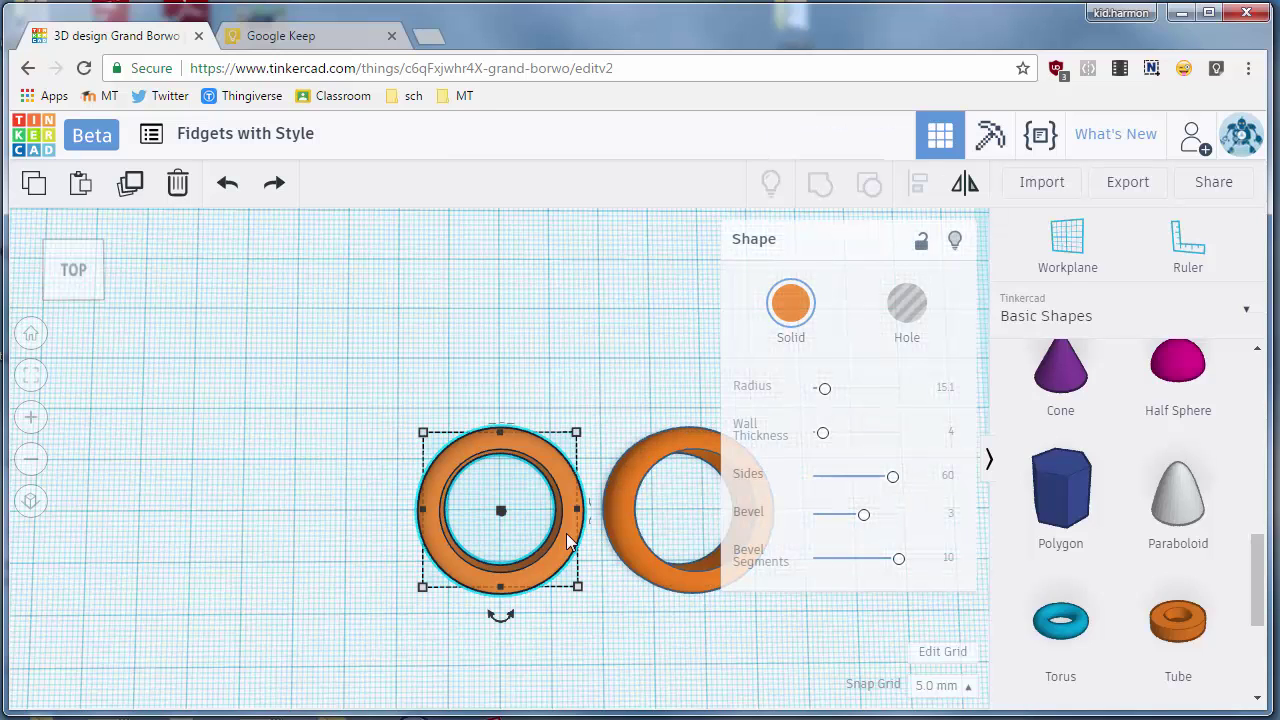
key("ctrl+d")
key("Up")
key("Up")
key("Up")
key("Up")
key("Up")
key("Up")
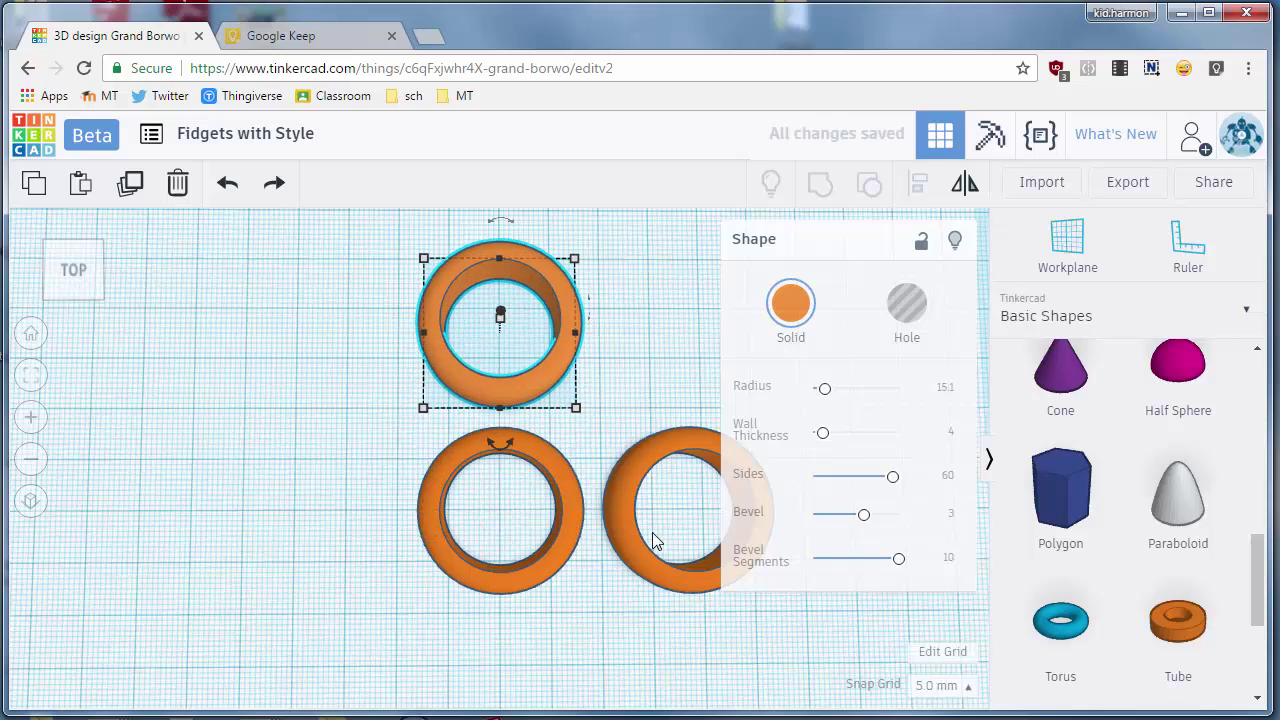
Paste copies of the centre ring to its left and below it.
left_click(562, 540)
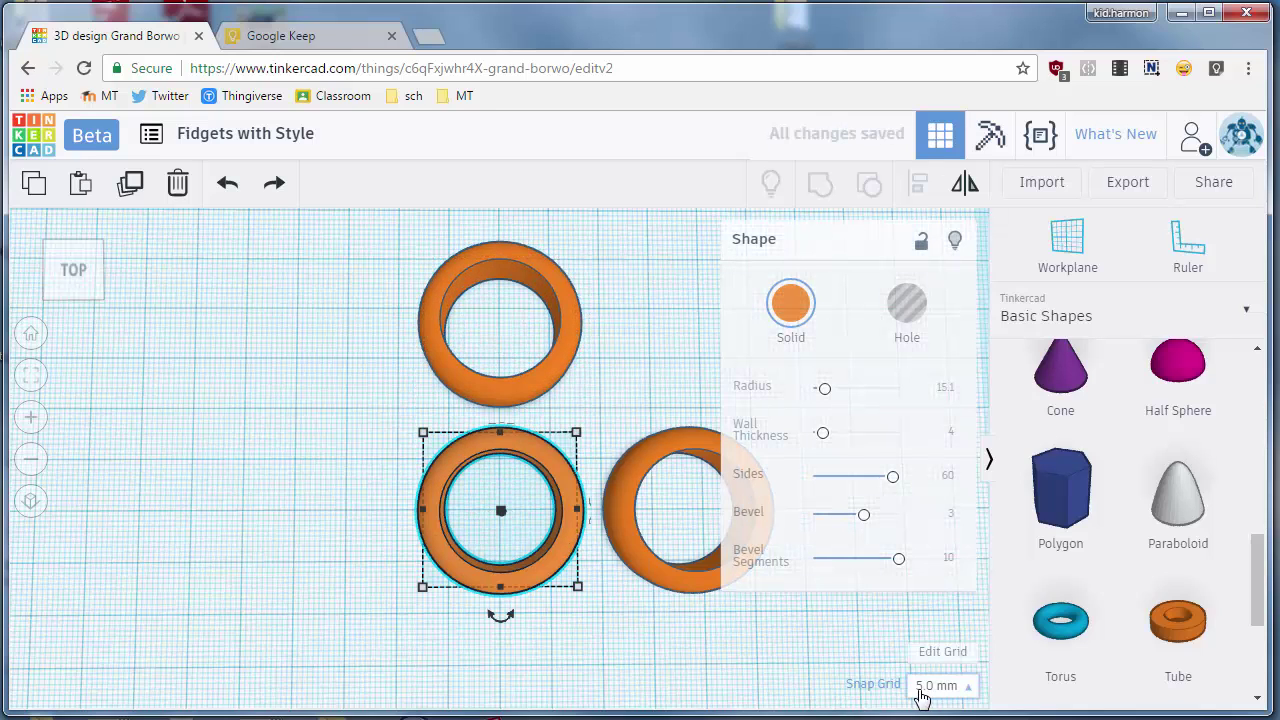
left_click(780, 662)
key("ctrl+v")
key("Left")
key("Left")
key("Left")
key("Left")
key("Left")
key("Left")
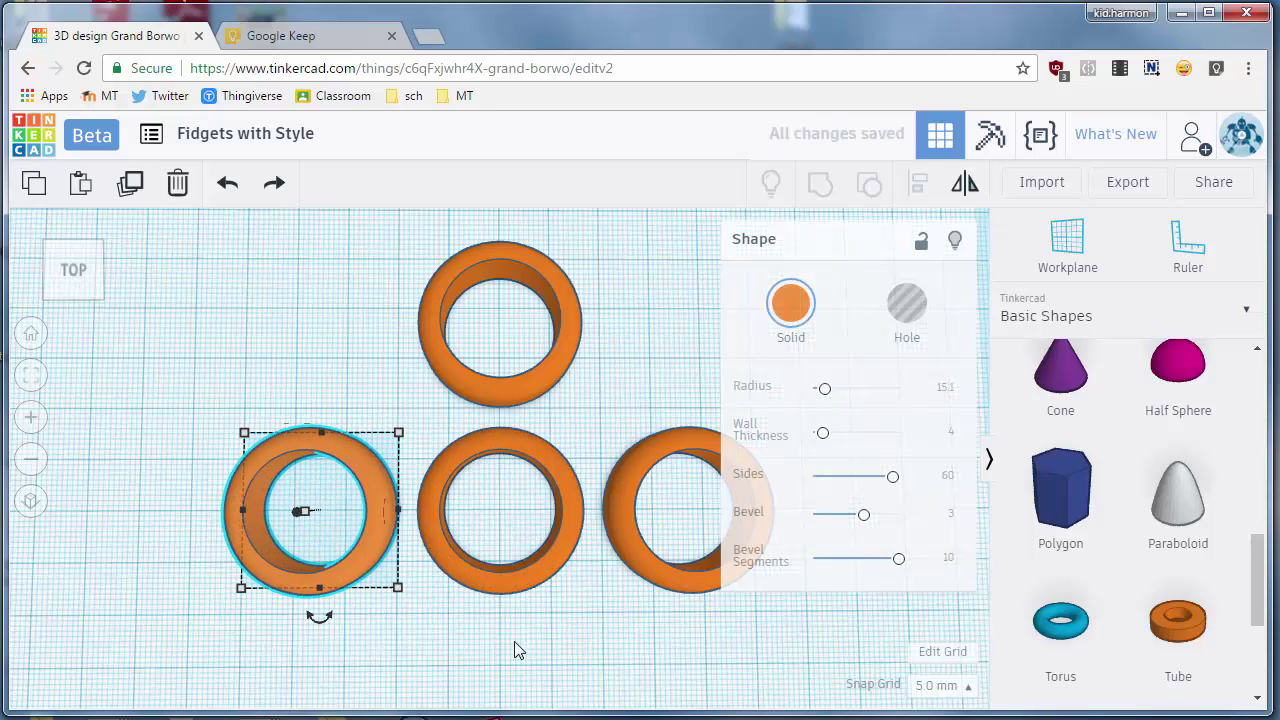
left_click(524, 584)
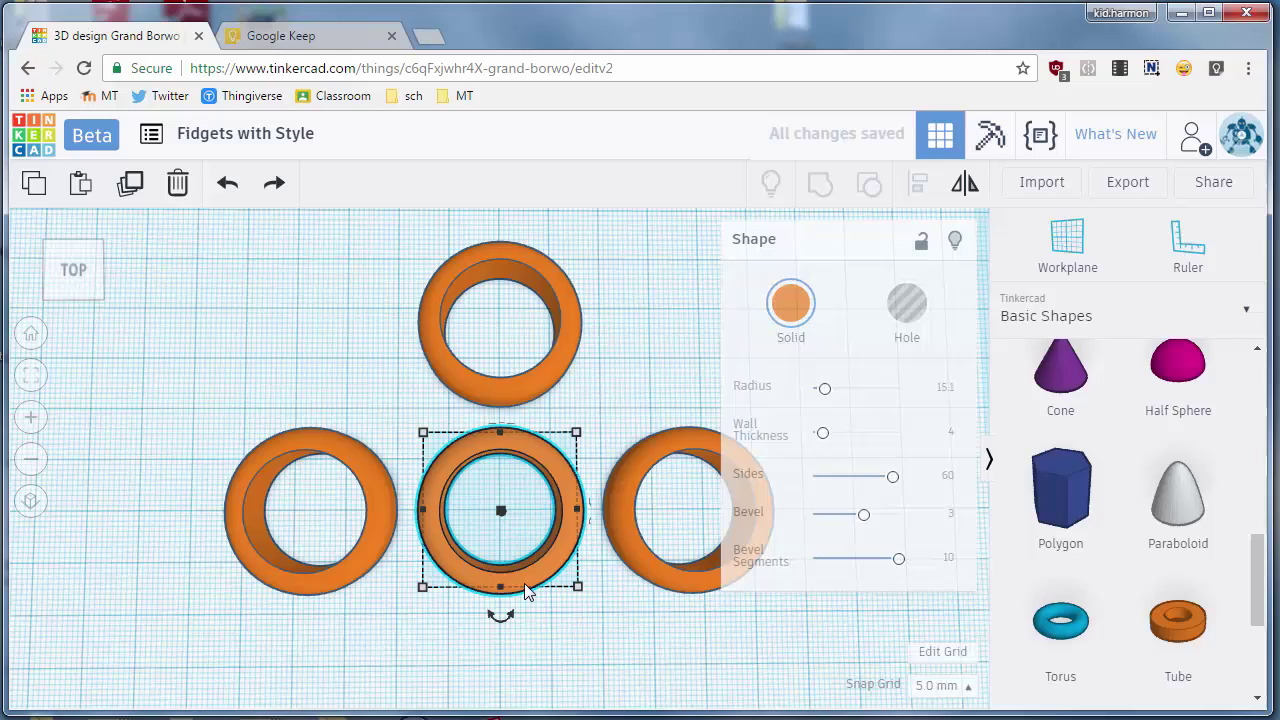
key("ctrl+v")
key("Down")
key("Down")
key("Down")
key("Down")
key("Down")
key("Down")
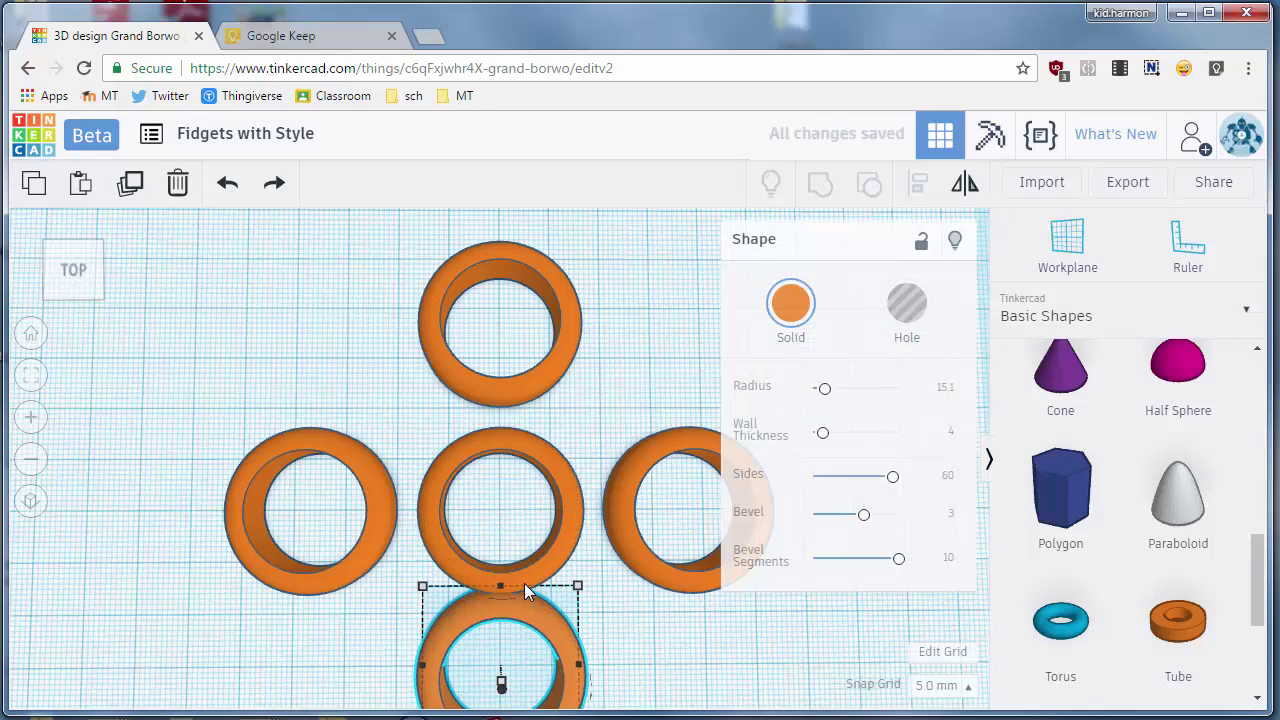
right_click_drag(355, 559, 292, 489)
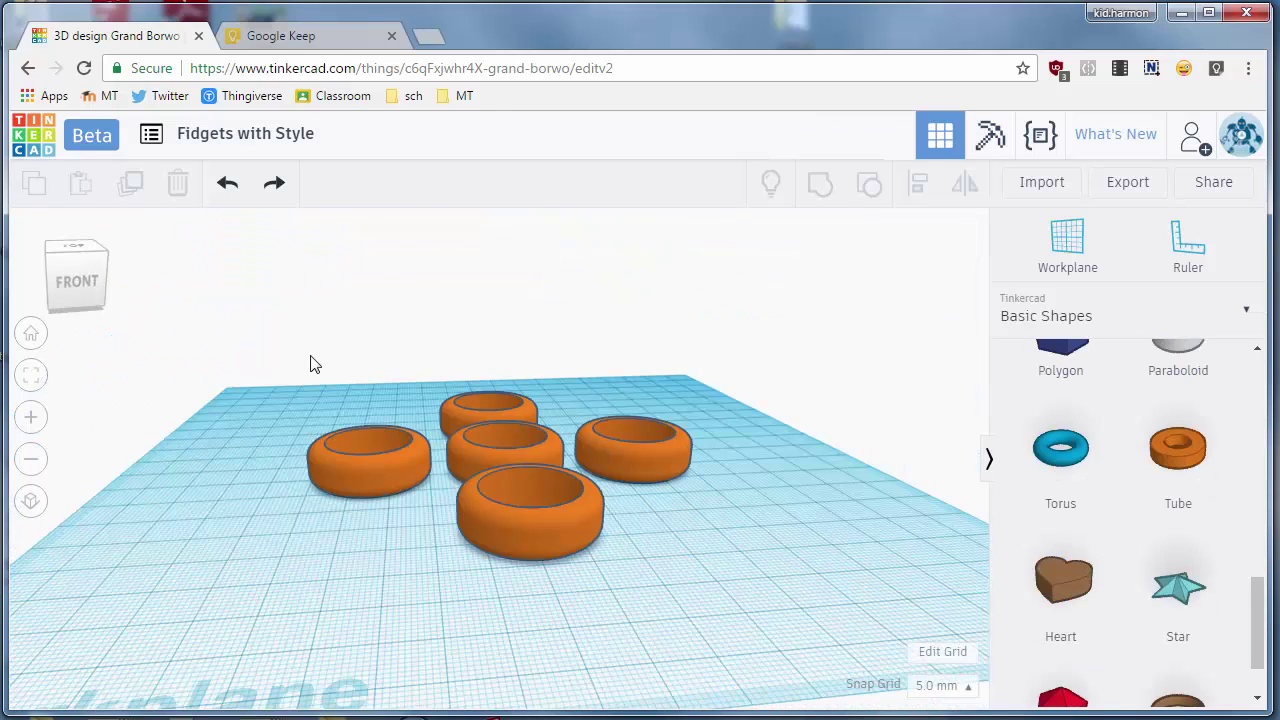
Select all five rings and change their height from 10 to 7 mm.
left_click_drag(574, 540, 814, 608)
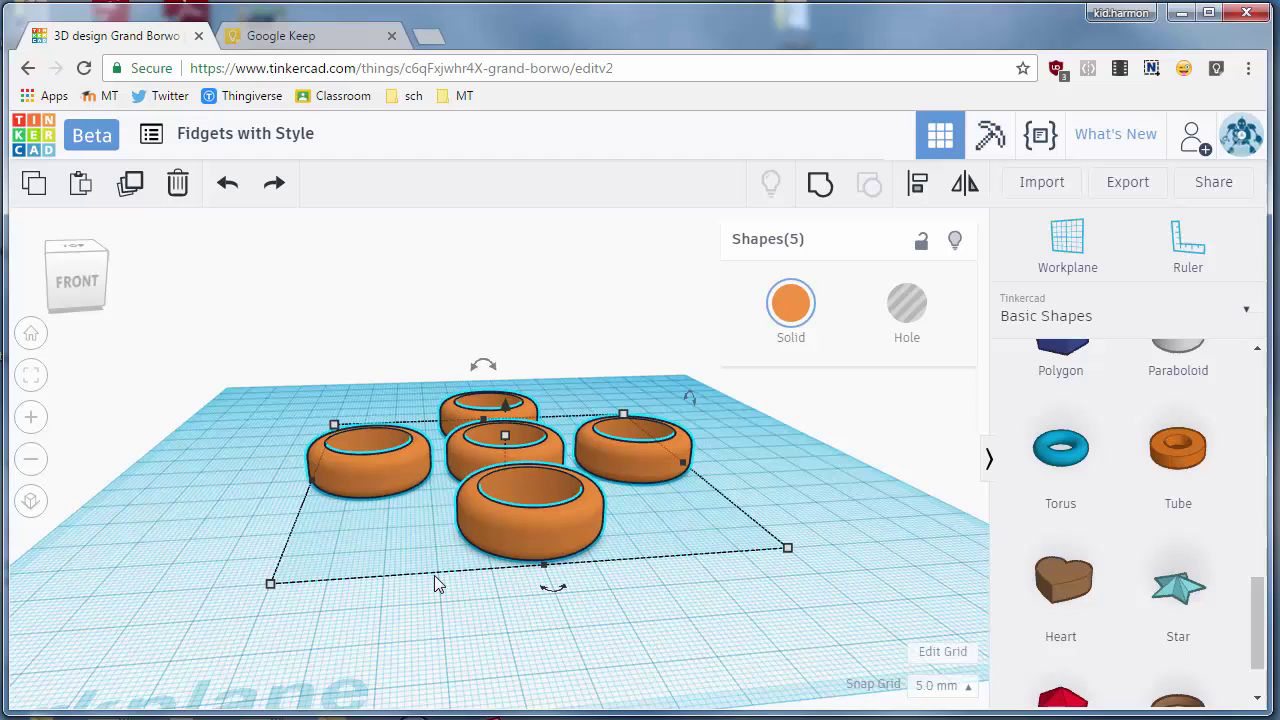
mouse_move(505, 440)
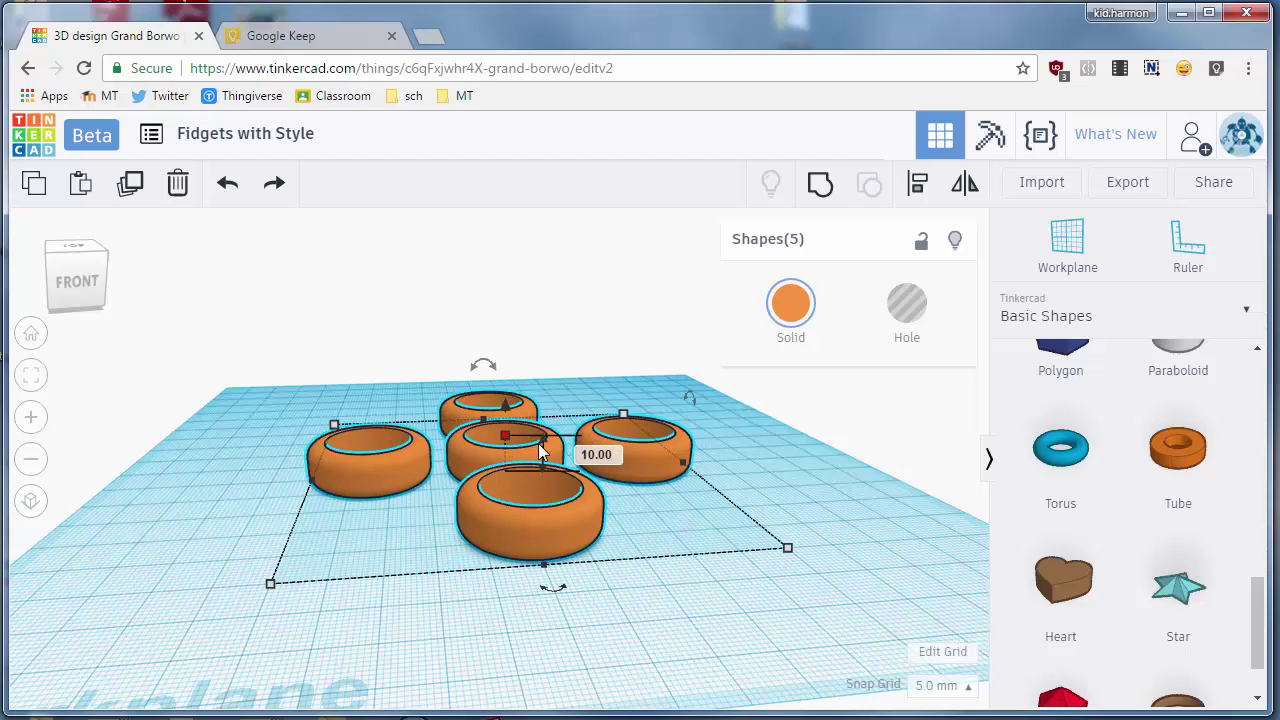
left_click(590, 451)
type("7")
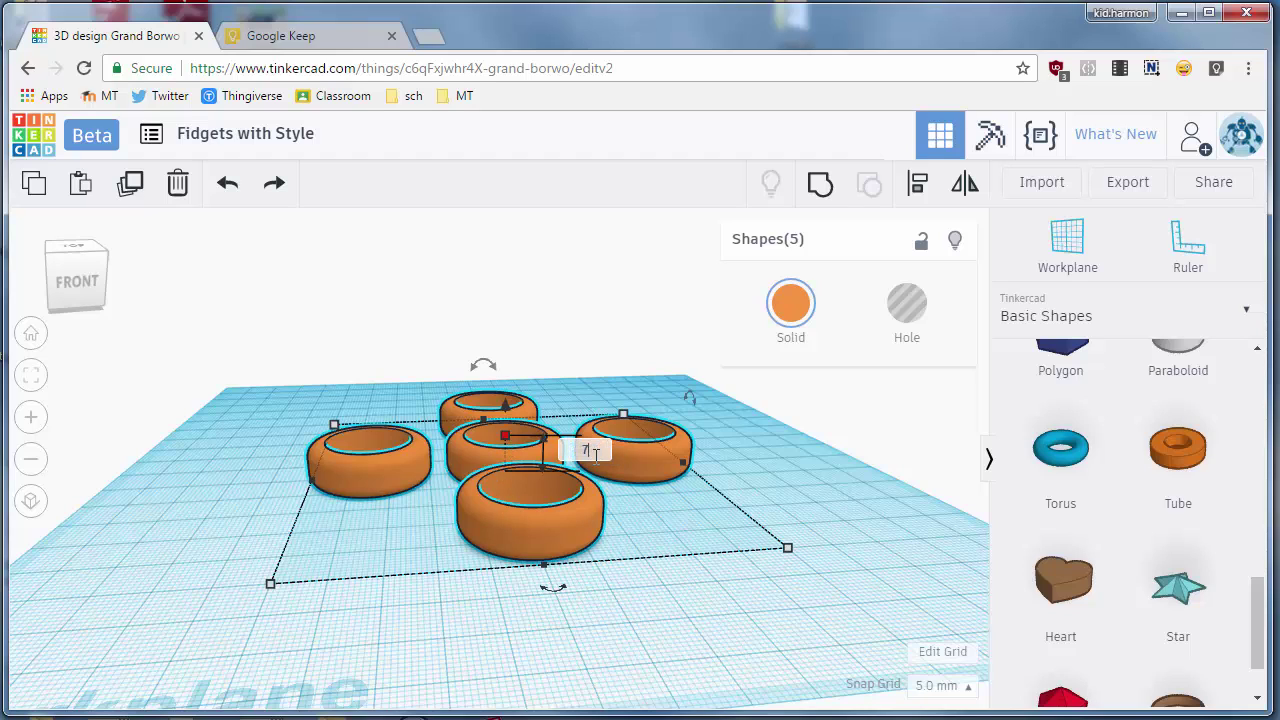
key("Return")
left_click(716, 520)
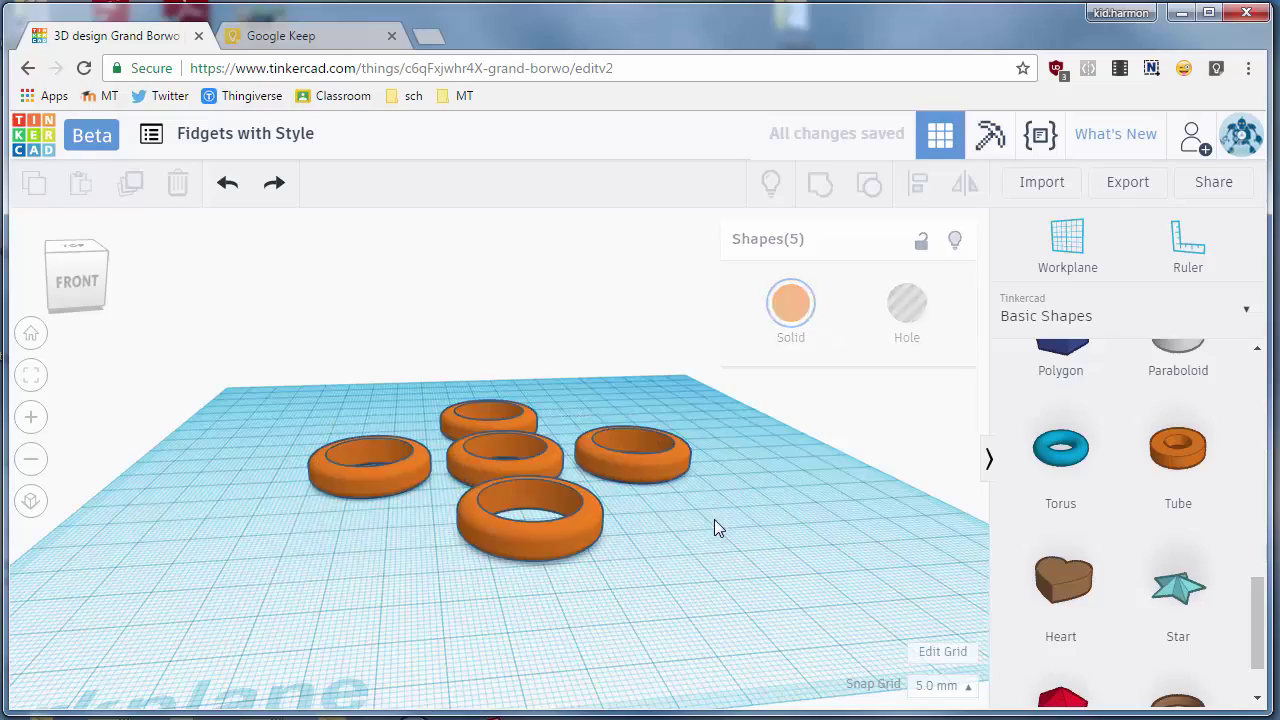
right_click_drag(716, 520, 676, 563)
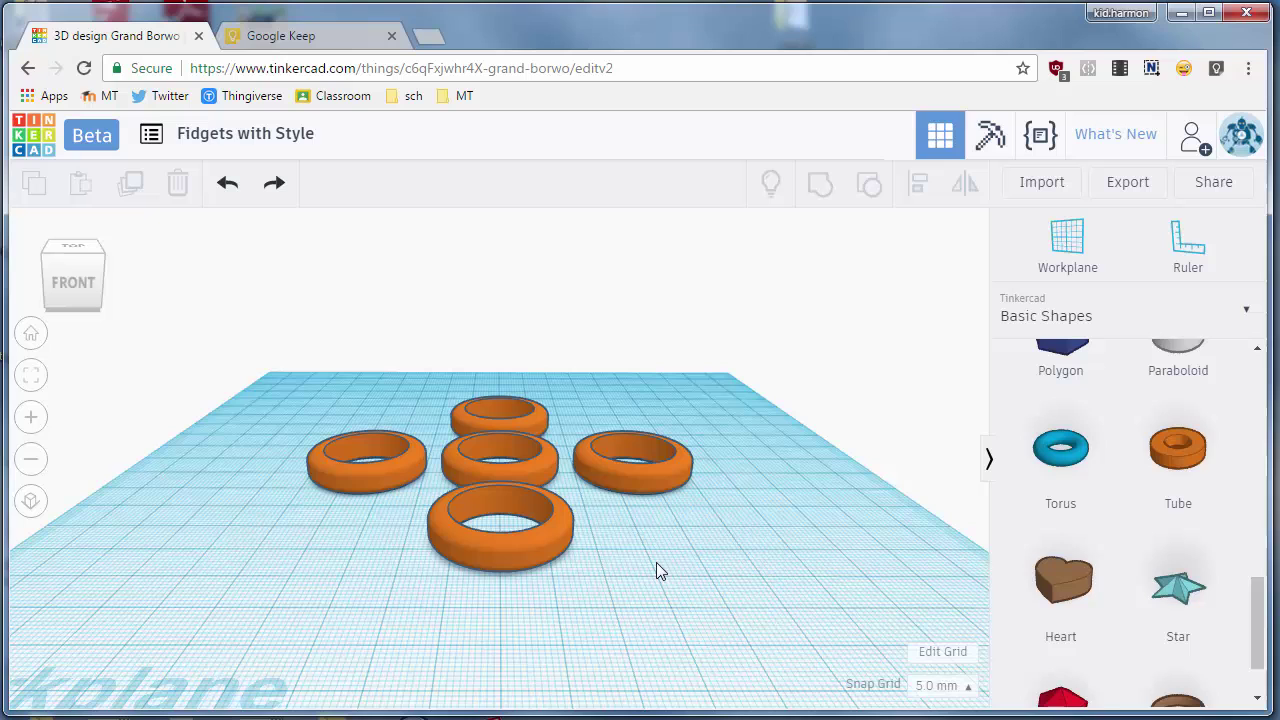
Add a torus, set its radius to 18 and nudge it concentric around the middle ring.
right_click_drag(649, 562, 448, 558)
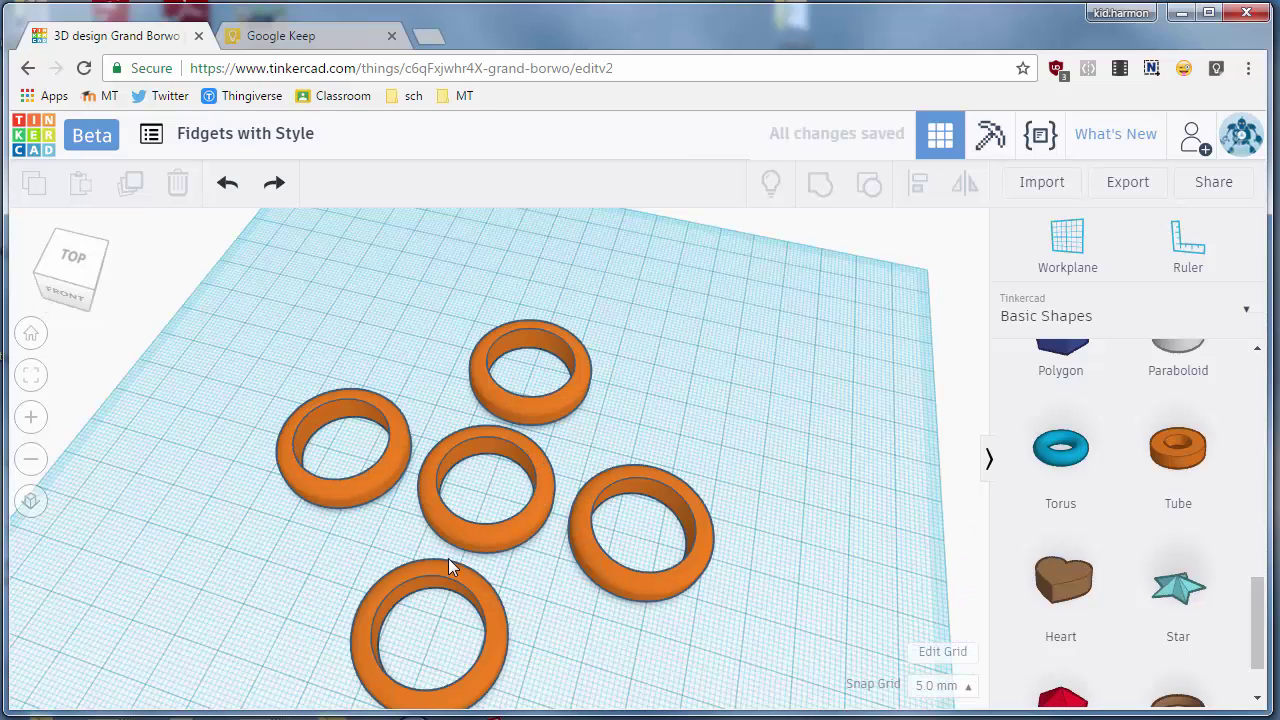
left_click_drag(1100, 408, 502, 519)
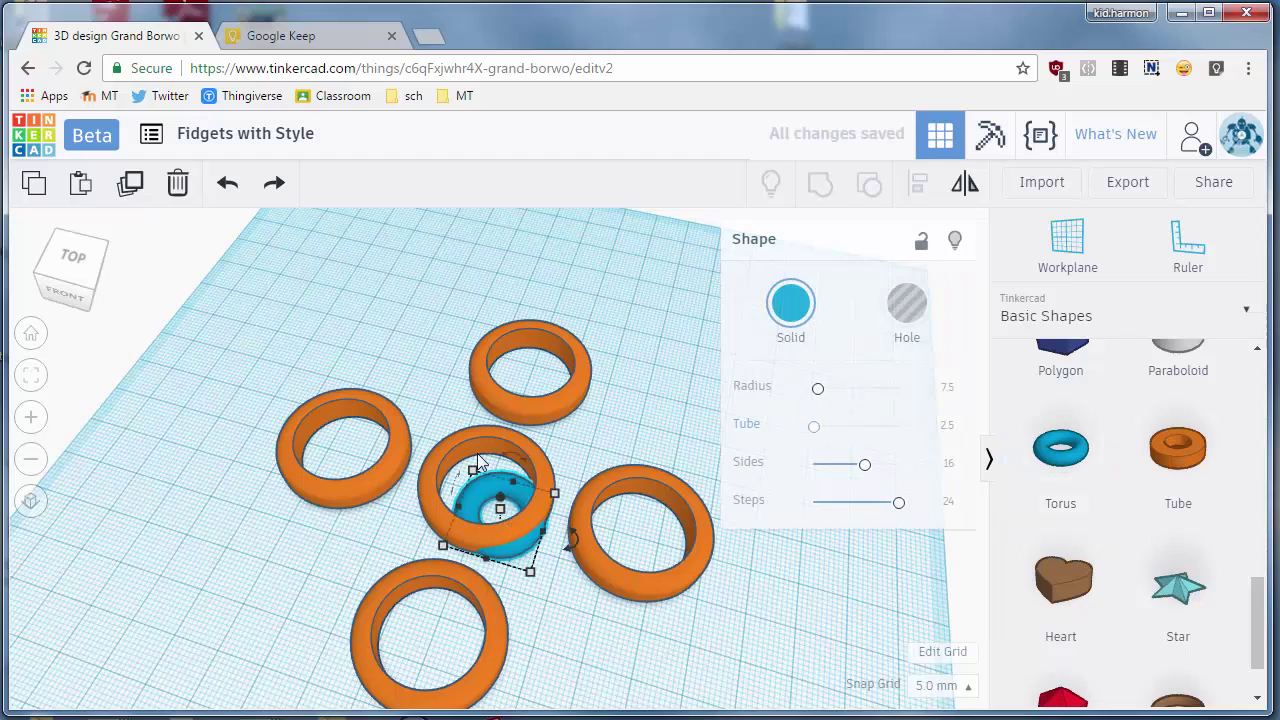
left_click(944, 389)
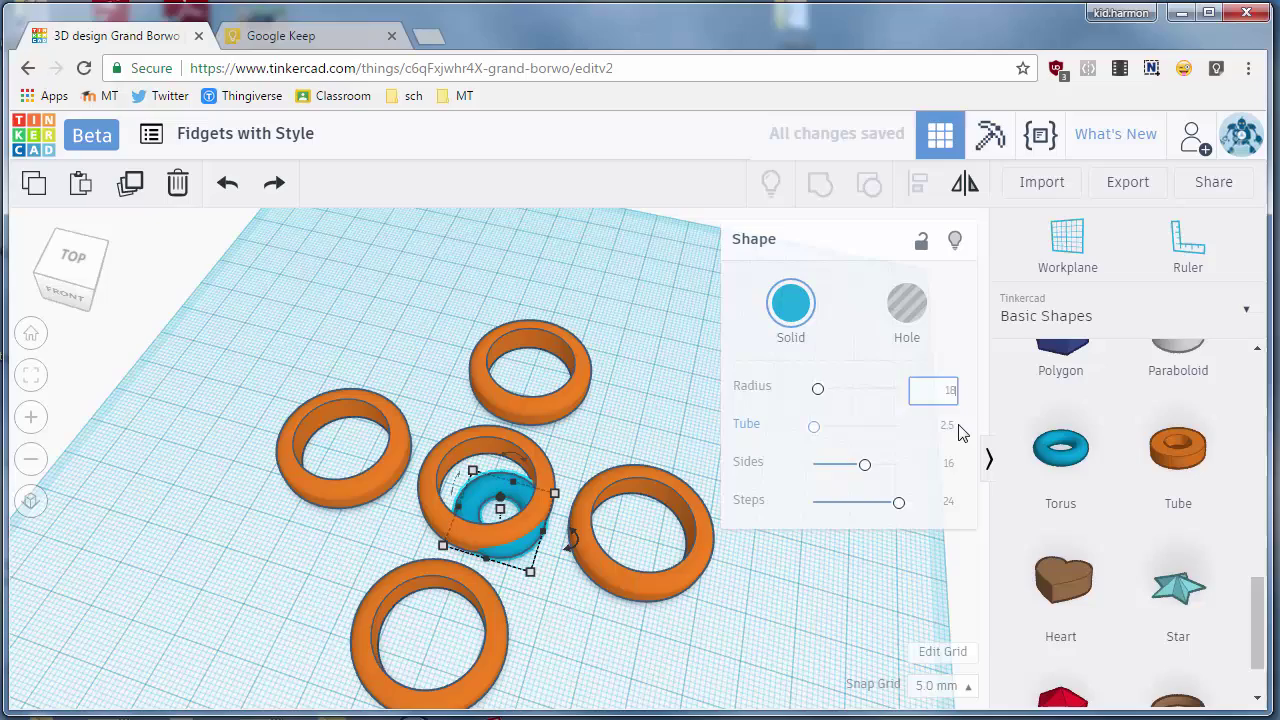
type("18")
key("Return")
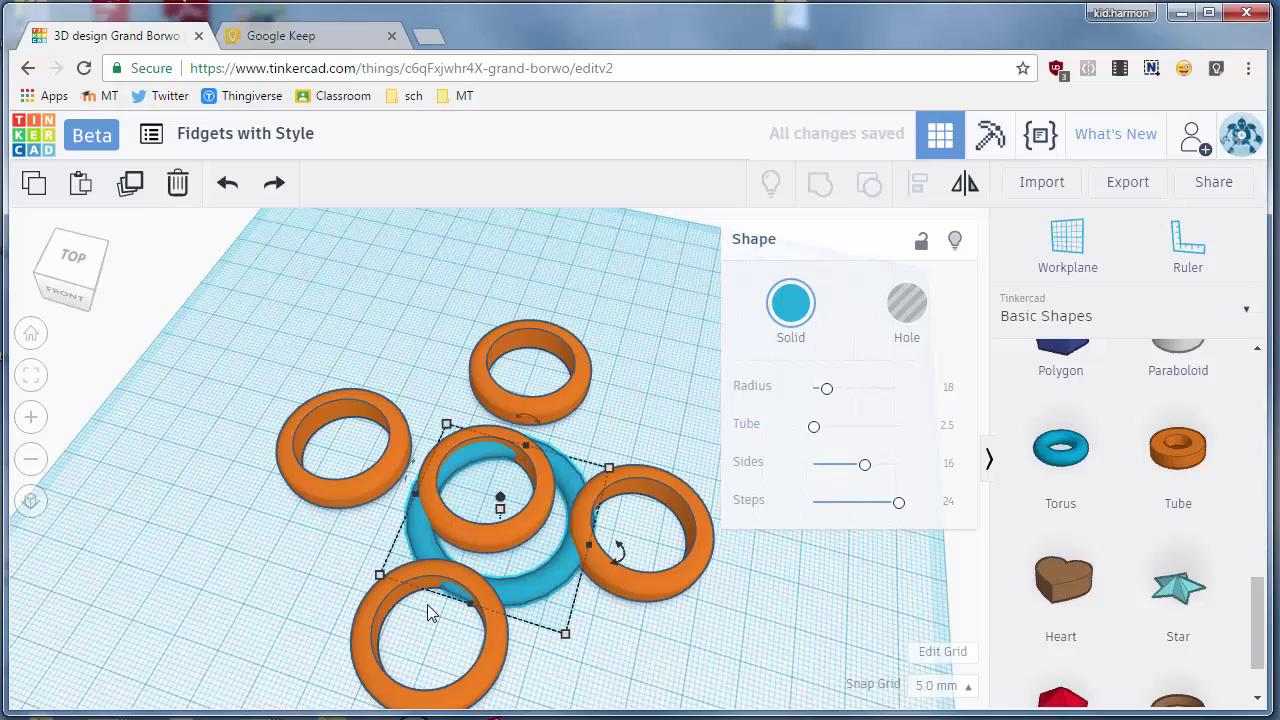
scroll(433, 588, "up", 5)
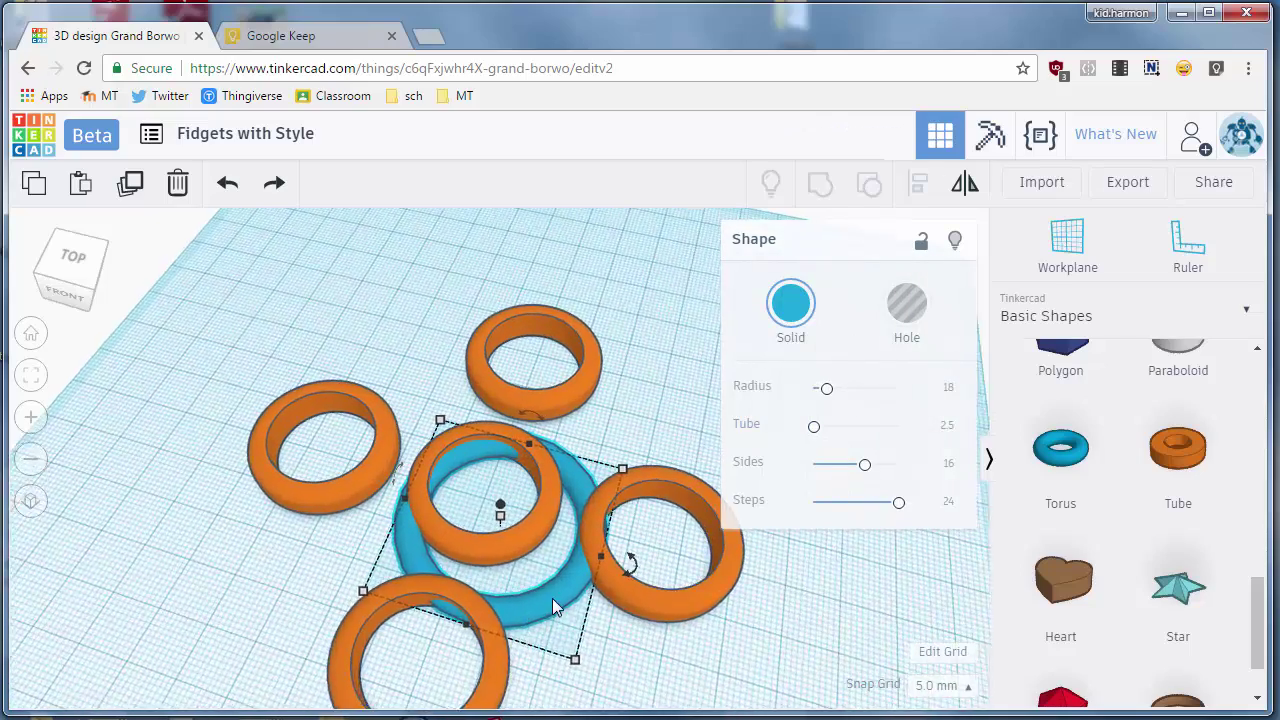
key("Up")
key("Up")
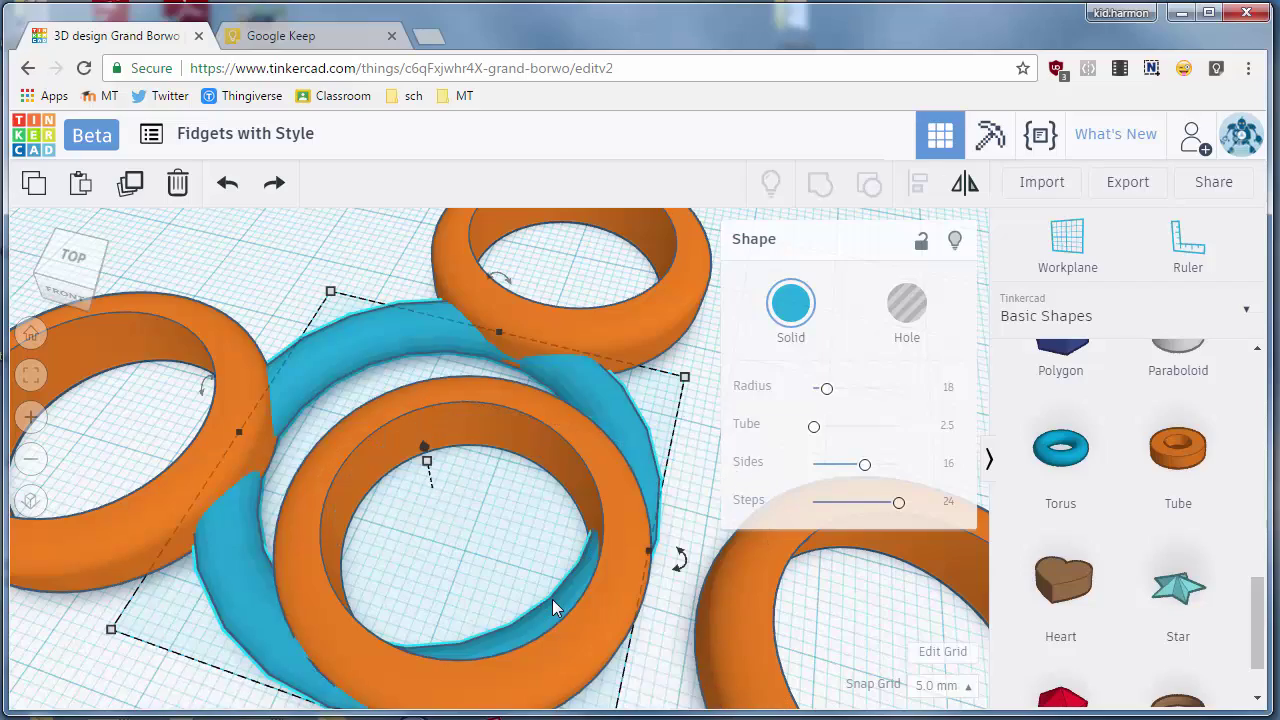
Set the snap grid to 1.0 mm and lower the blue torus by 4 mm.
scroll(484, 562, "down", 2)
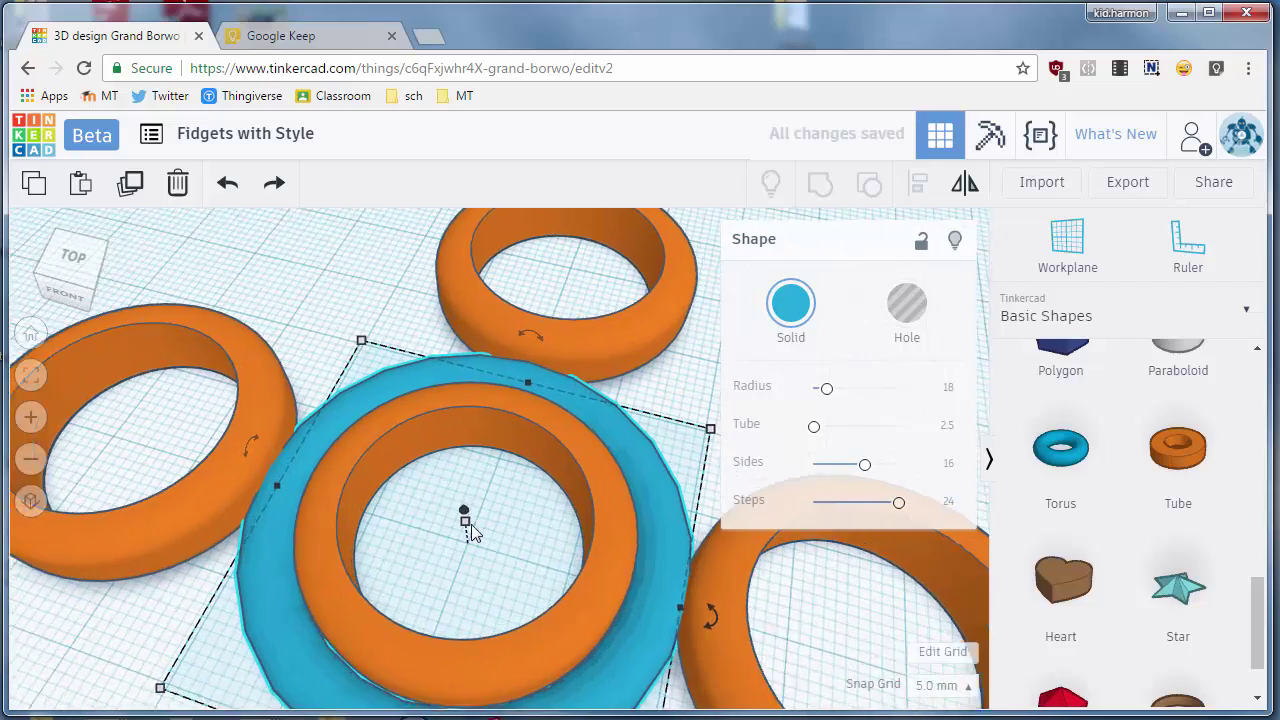
scroll(475, 562, "up", 2)
scroll(482, 565, "down", 1)
right_click_drag(482, 565, 515, 580)
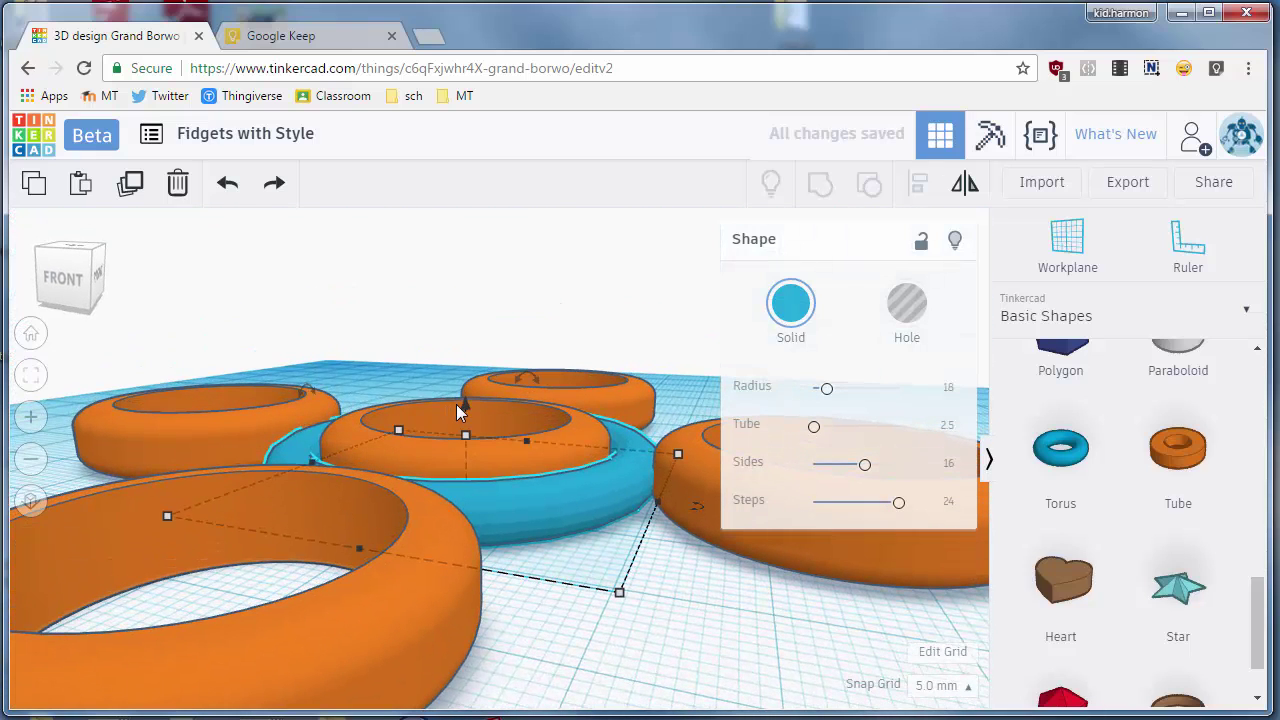
left_click_drag(464, 404, 467, 381)
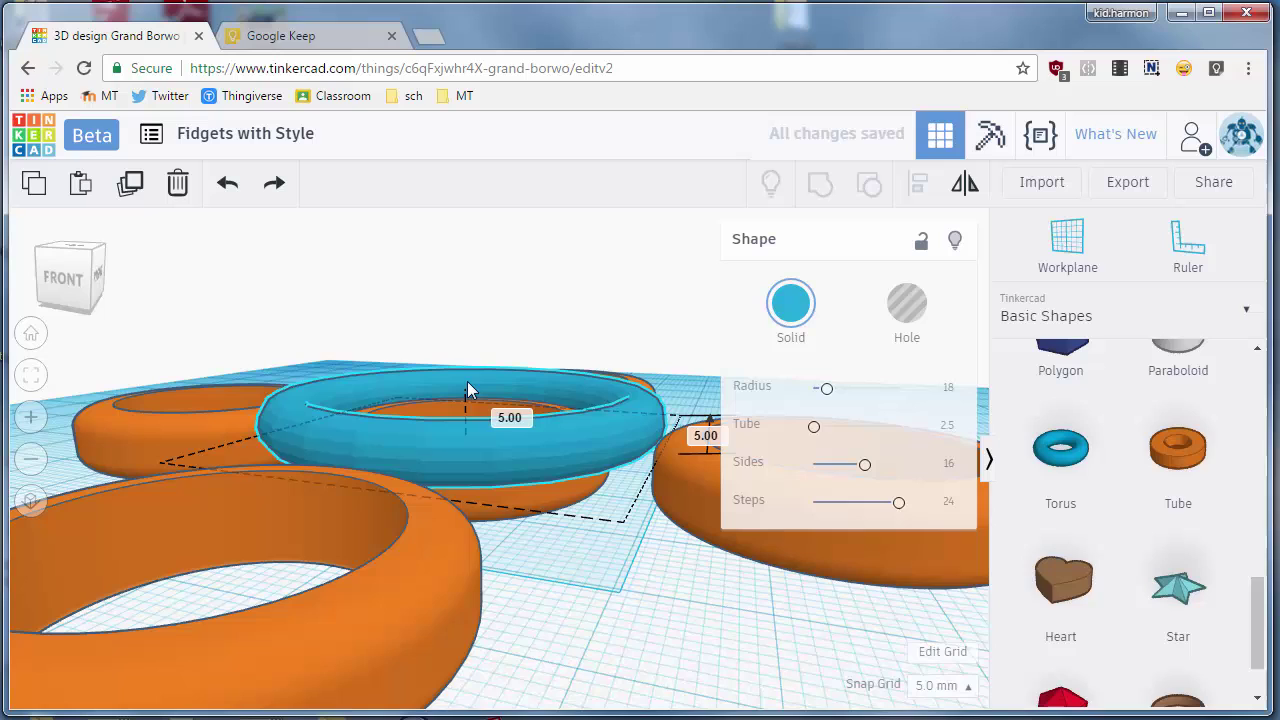
left_click(940, 685)
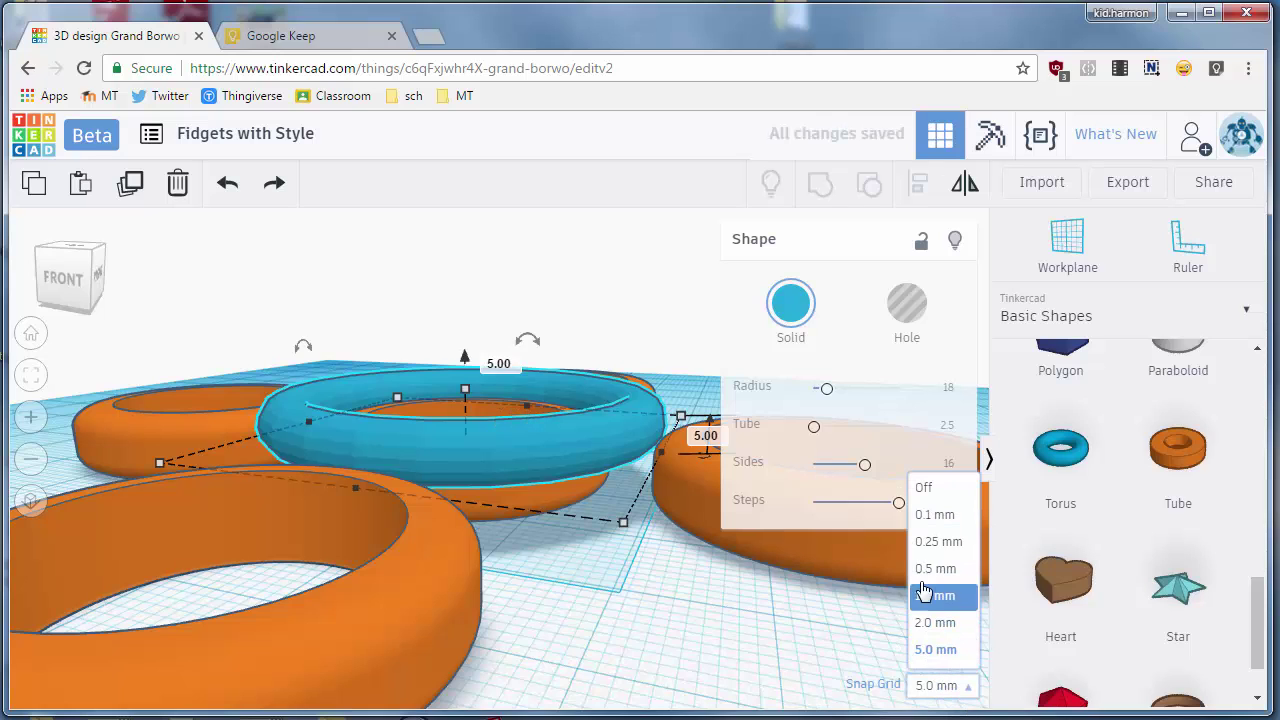
left_click(934, 596)
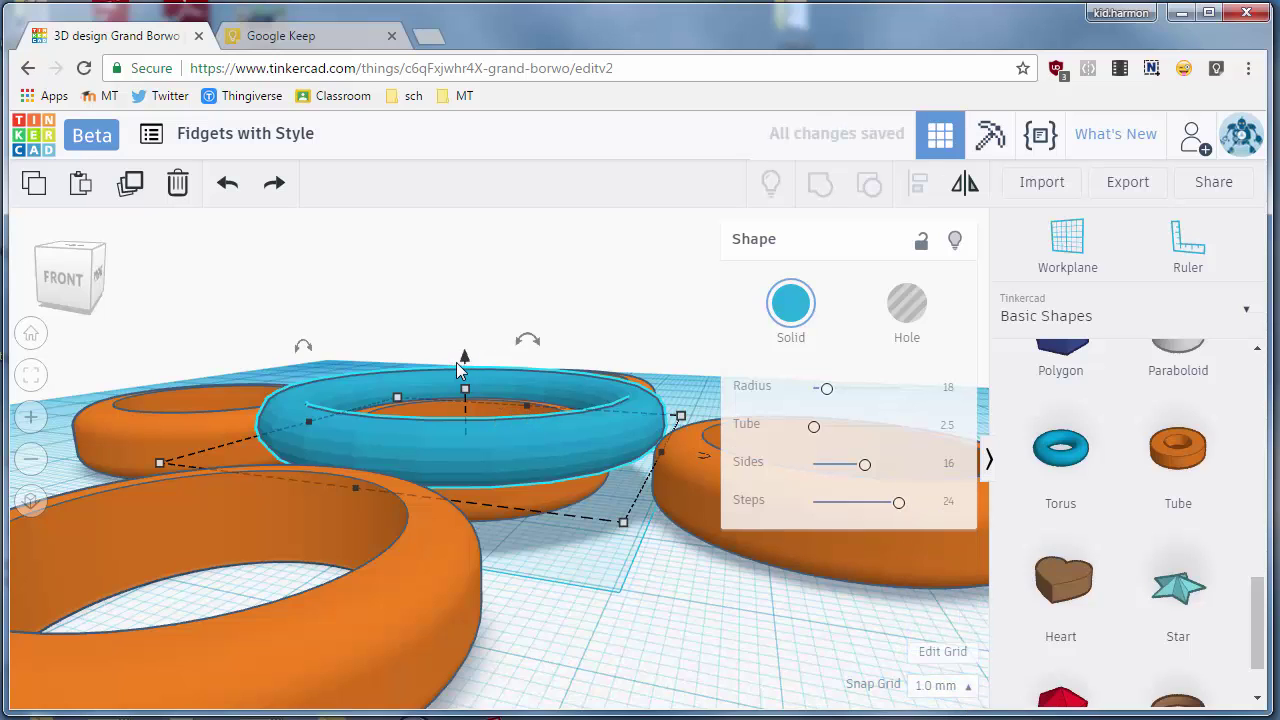
left_click_drag(466, 359, 471, 396)
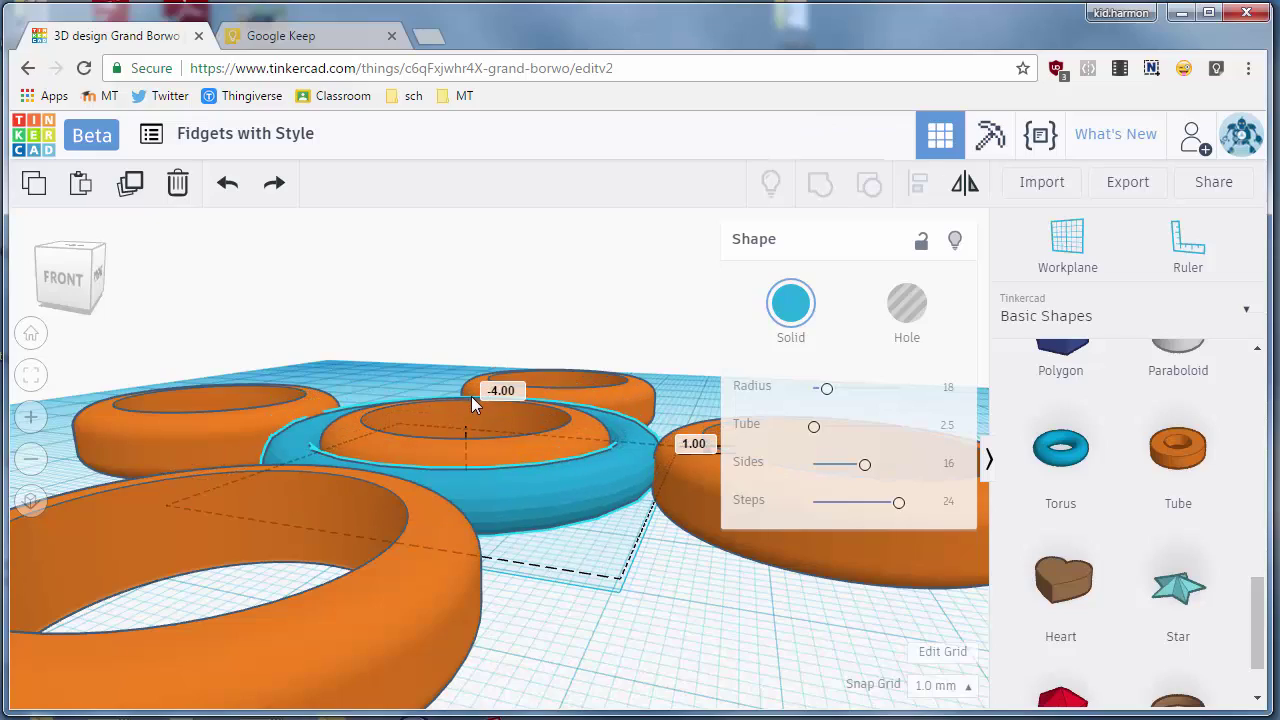
right_click_drag(471, 396, 606, 449)
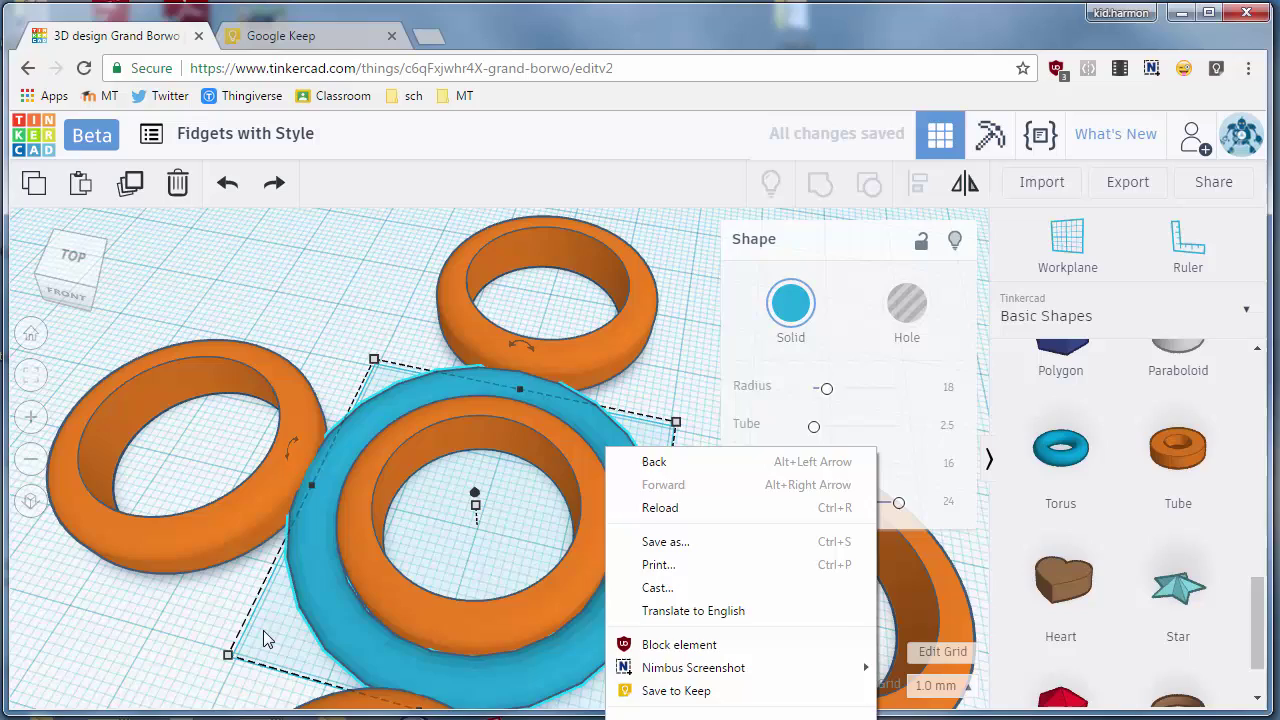
Select the blue torus and edit its radius to 19 and its tube thickness.
left_click(267, 640)
scroll(745, 637, "down", 2)
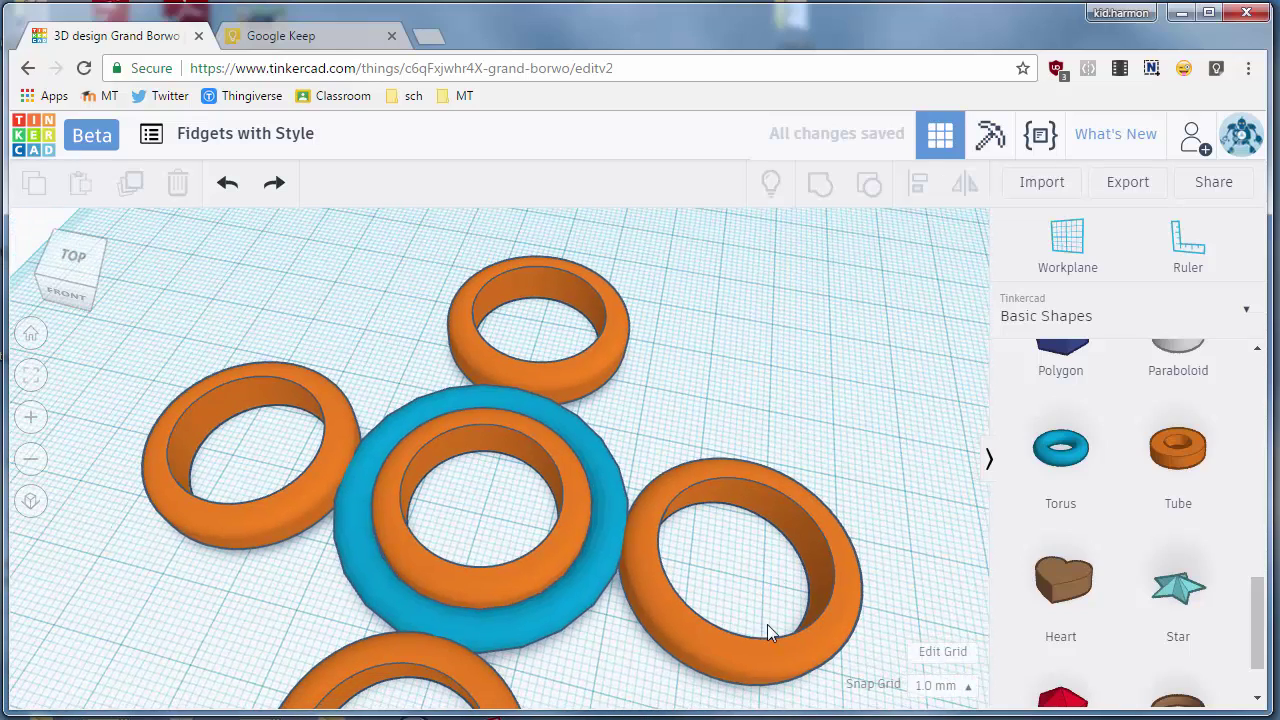
left_click(572, 600)
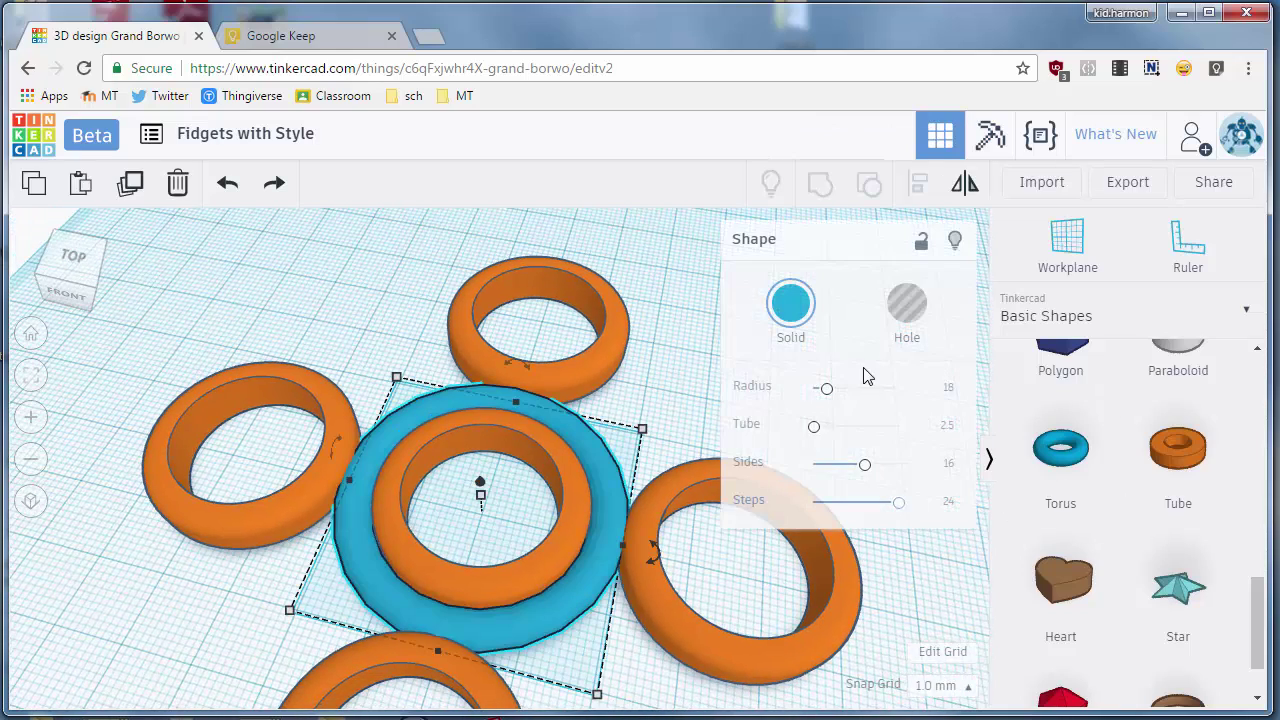
left_click(949, 389)
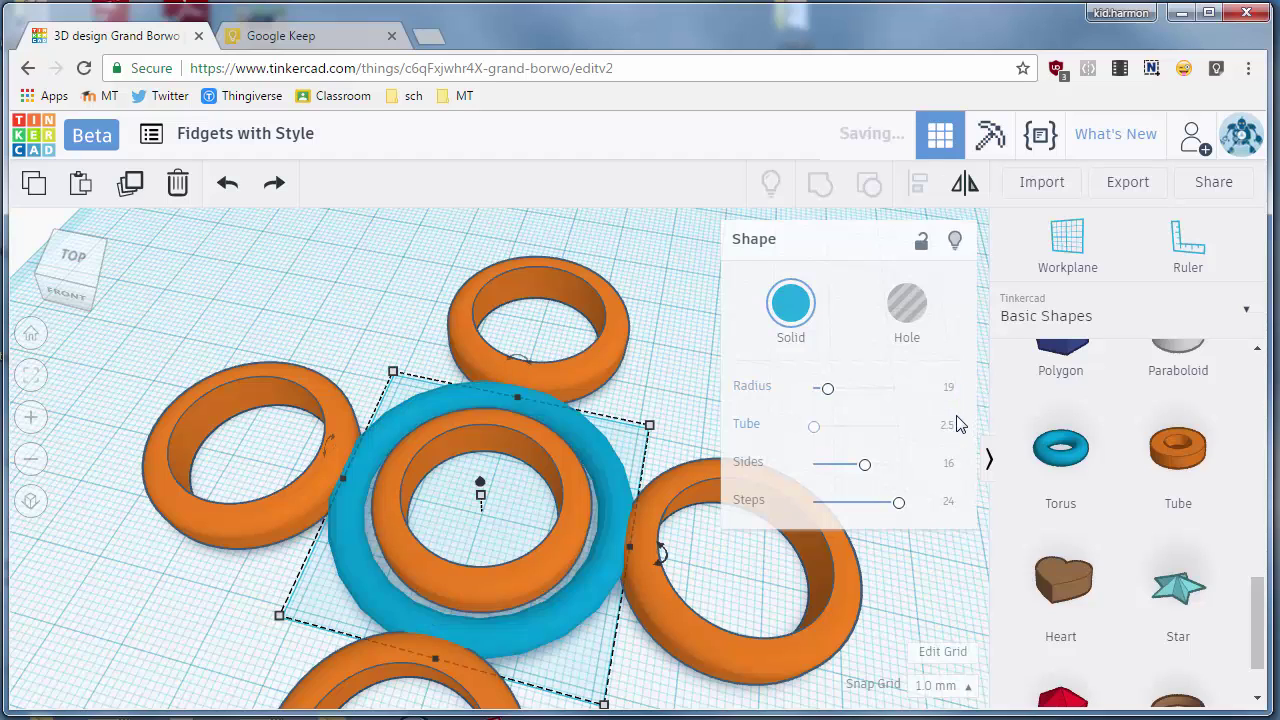
left_click(946, 427)
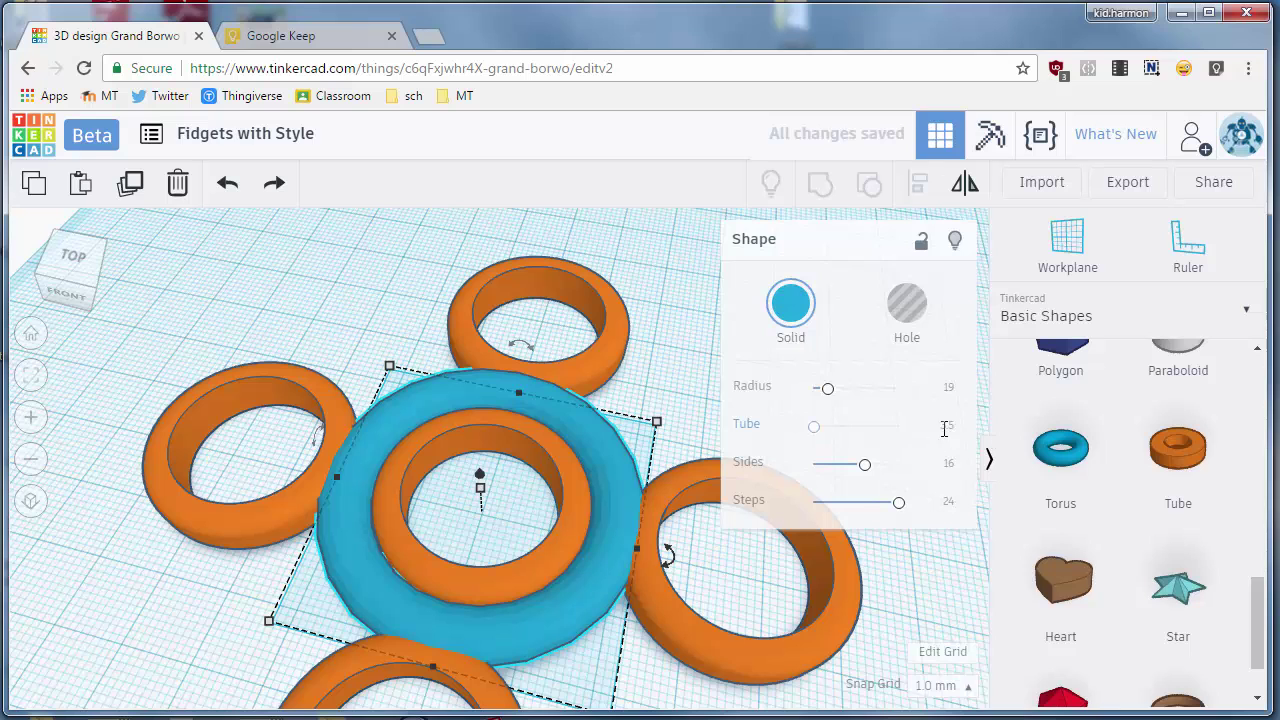
left_click(944, 428)
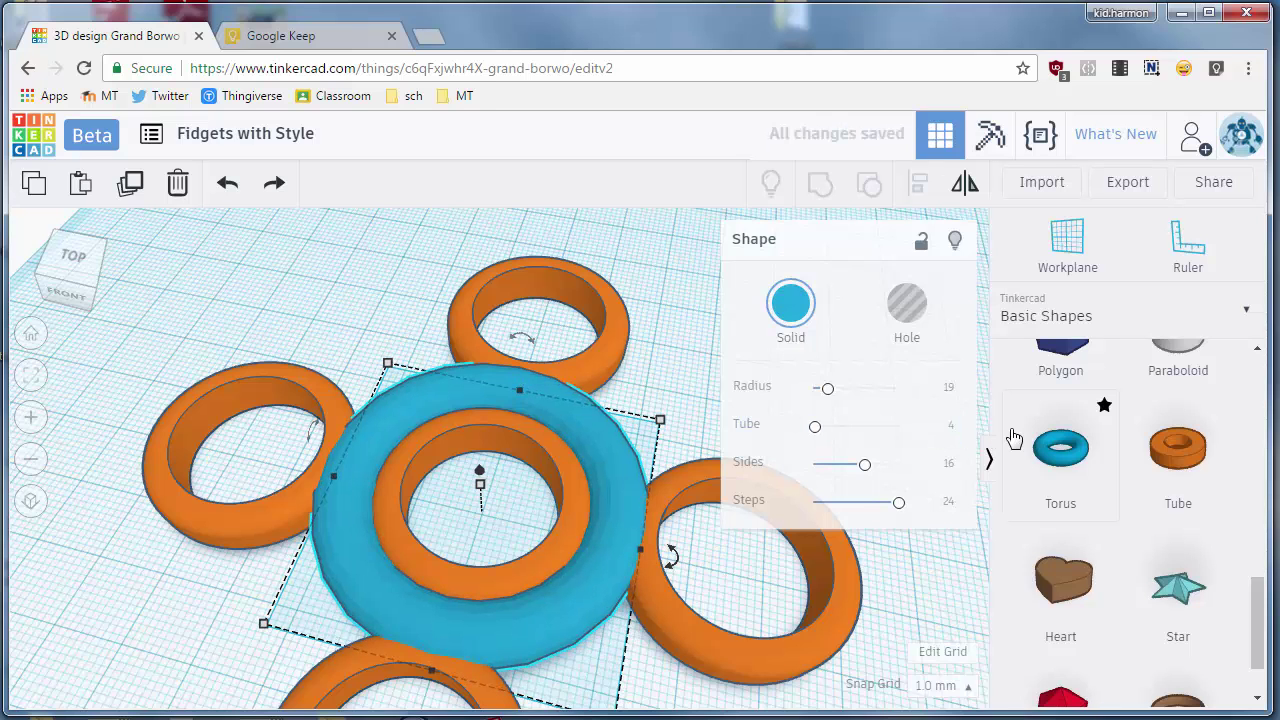
Lower the torus another 1 mm and confirm a tube thickness of 3.
right_click_drag(483, 497, 426, 441)
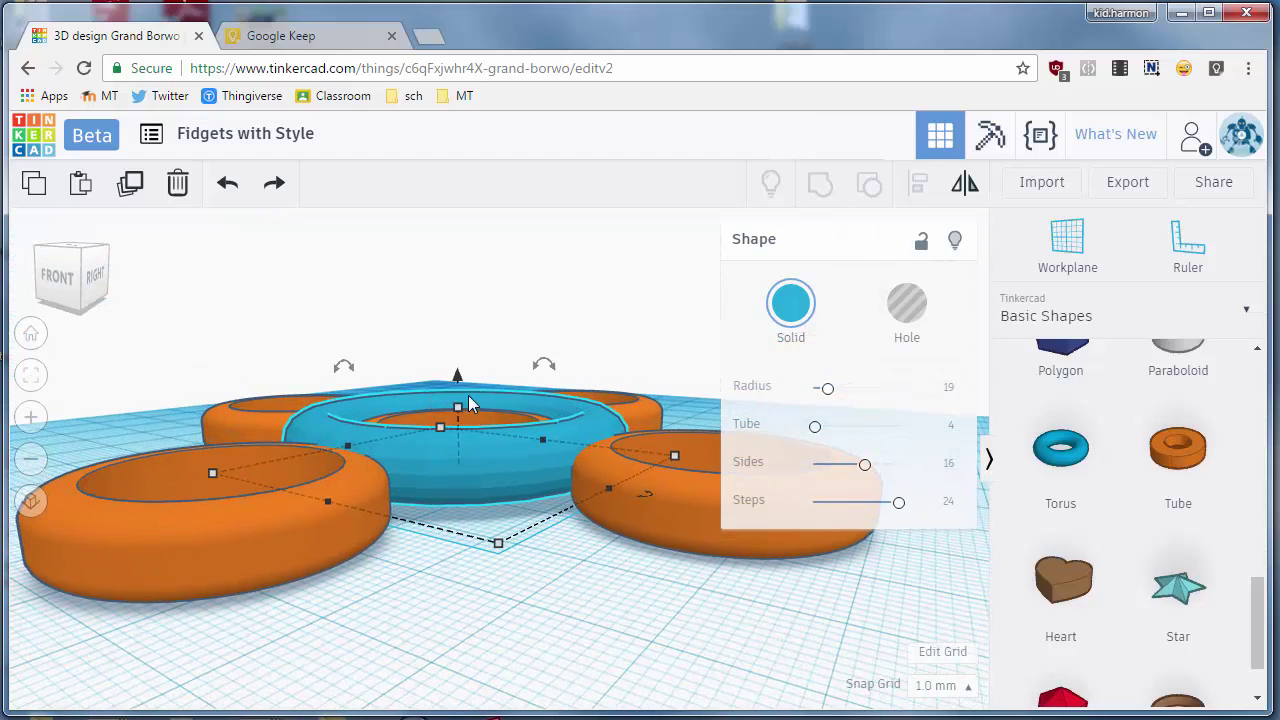
left_click_drag(457, 375, 460, 384)
right_click_drag(491, 558, 531, 591)
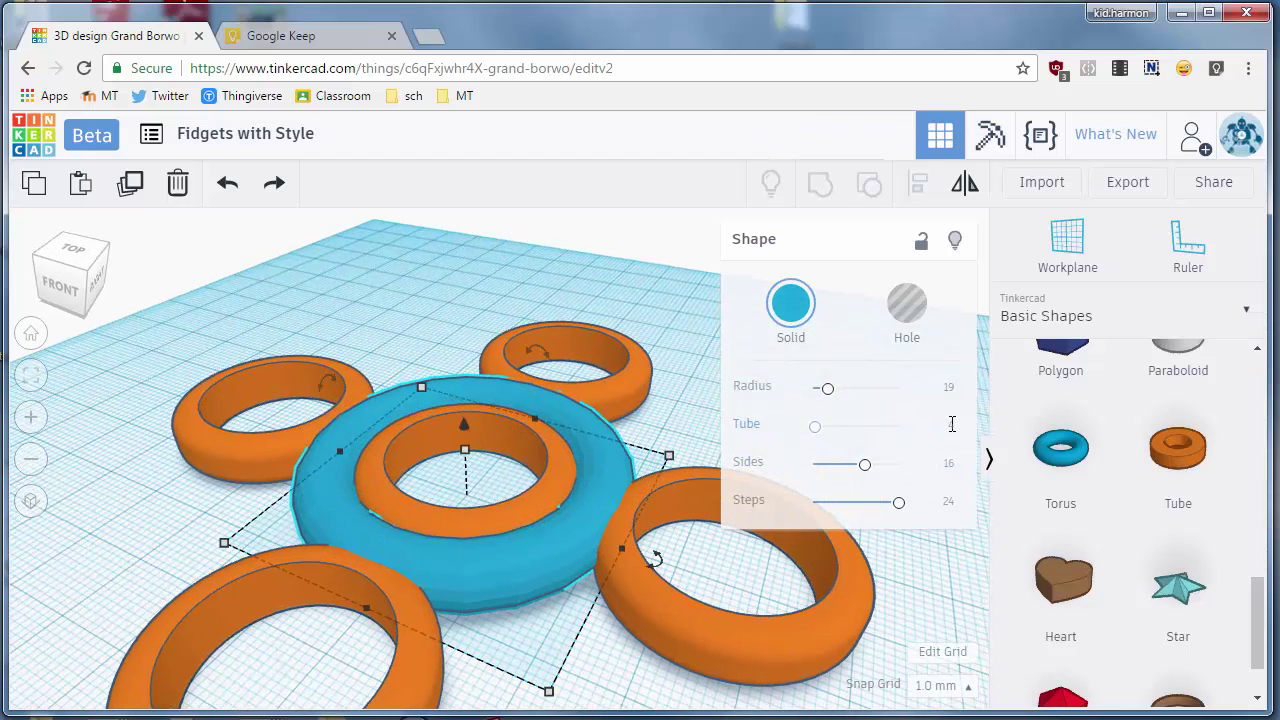
type("3")
key("Return")
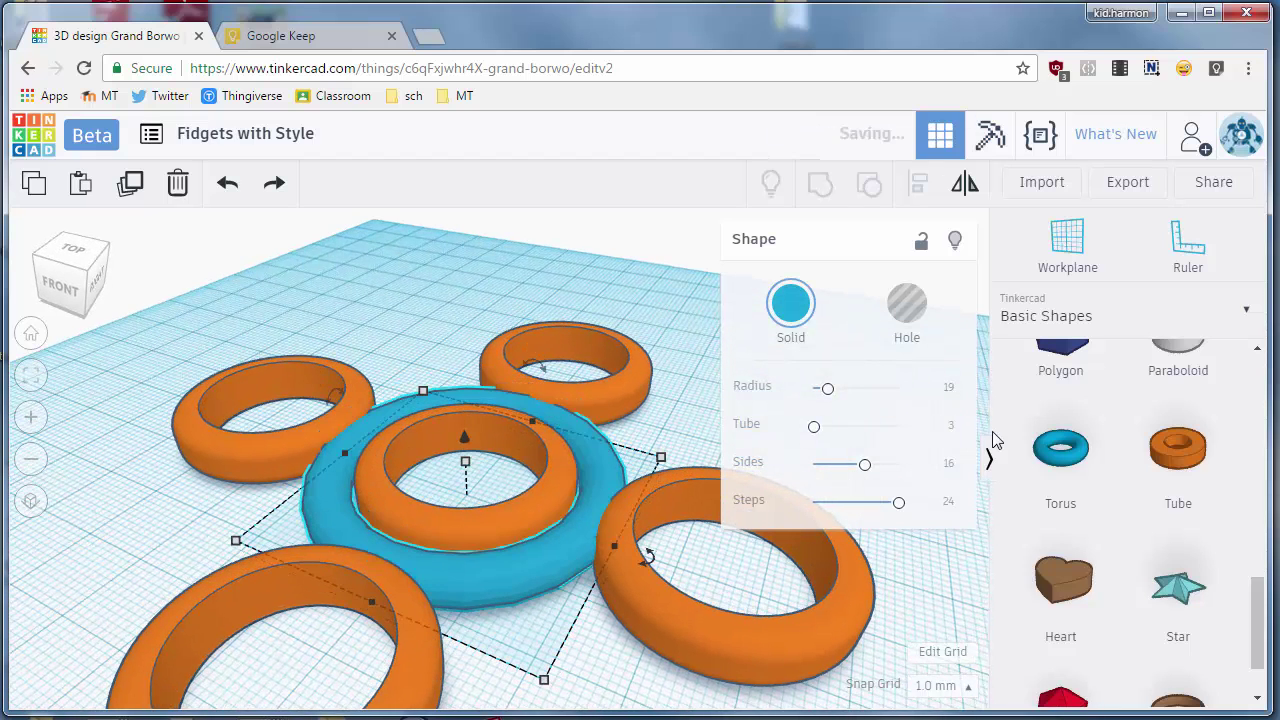
right_click_drag(505, 632, 481, 573)
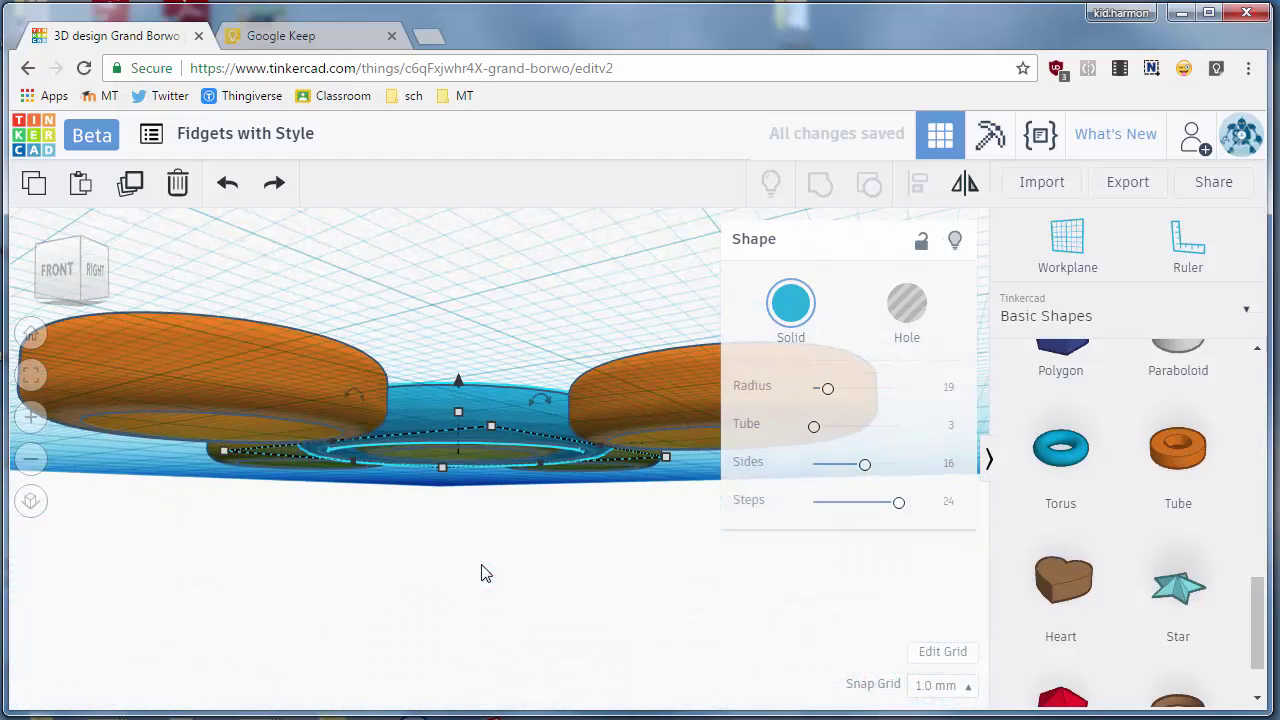
right_click_drag(455, 510, 458, 394)
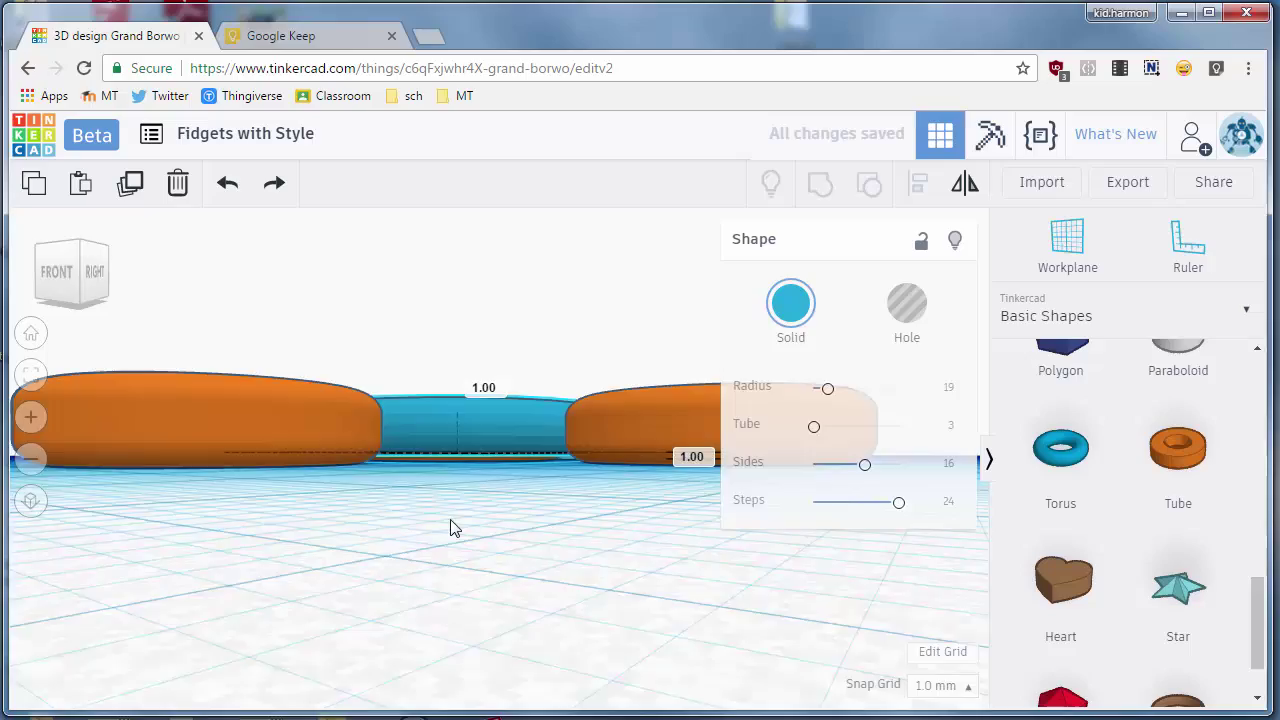
mouse_move(451, 526)
right_mouse_down()
mouse_move(466, 569)
mouse_move(684, 507)
mouse_move(509, 551)
mouse_move(346, 674)
mouse_move(420, 496)
mouse_move(456, 474)
mouse_move(438, 524)
right_mouse_up()
scroll(438, 524, "down", 5)
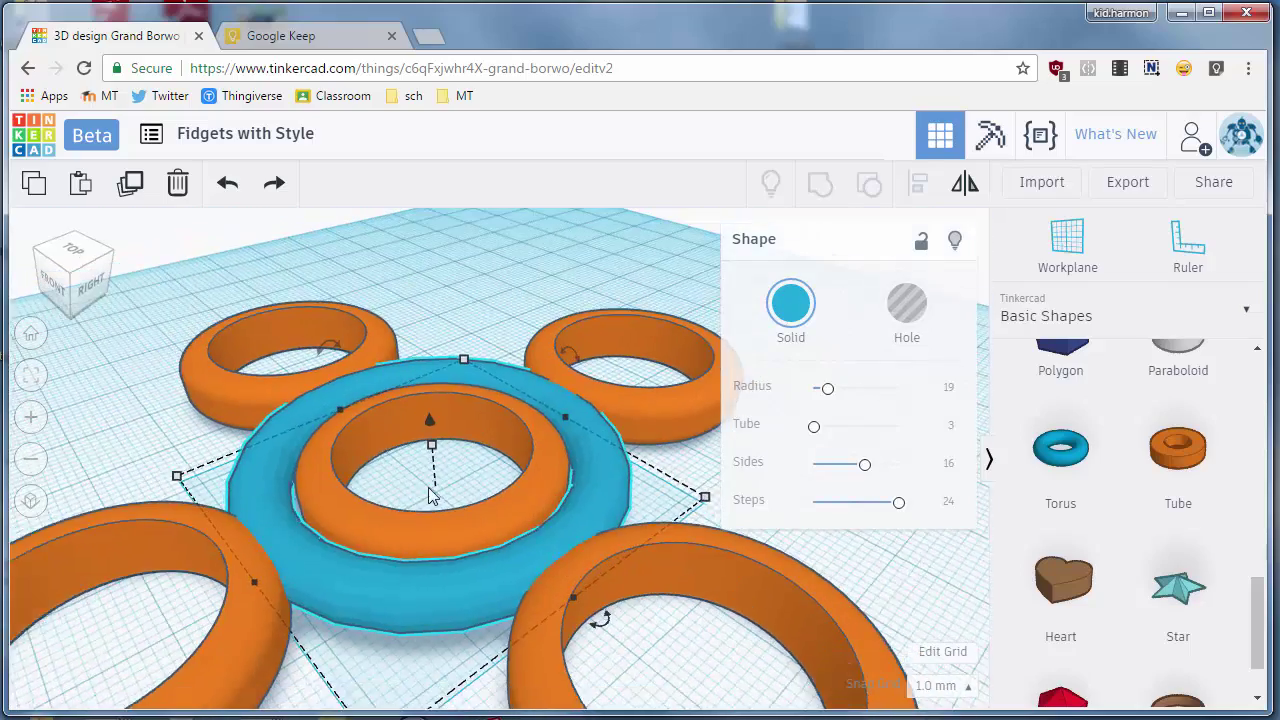
right_click_drag(436, 597, 350, 620)
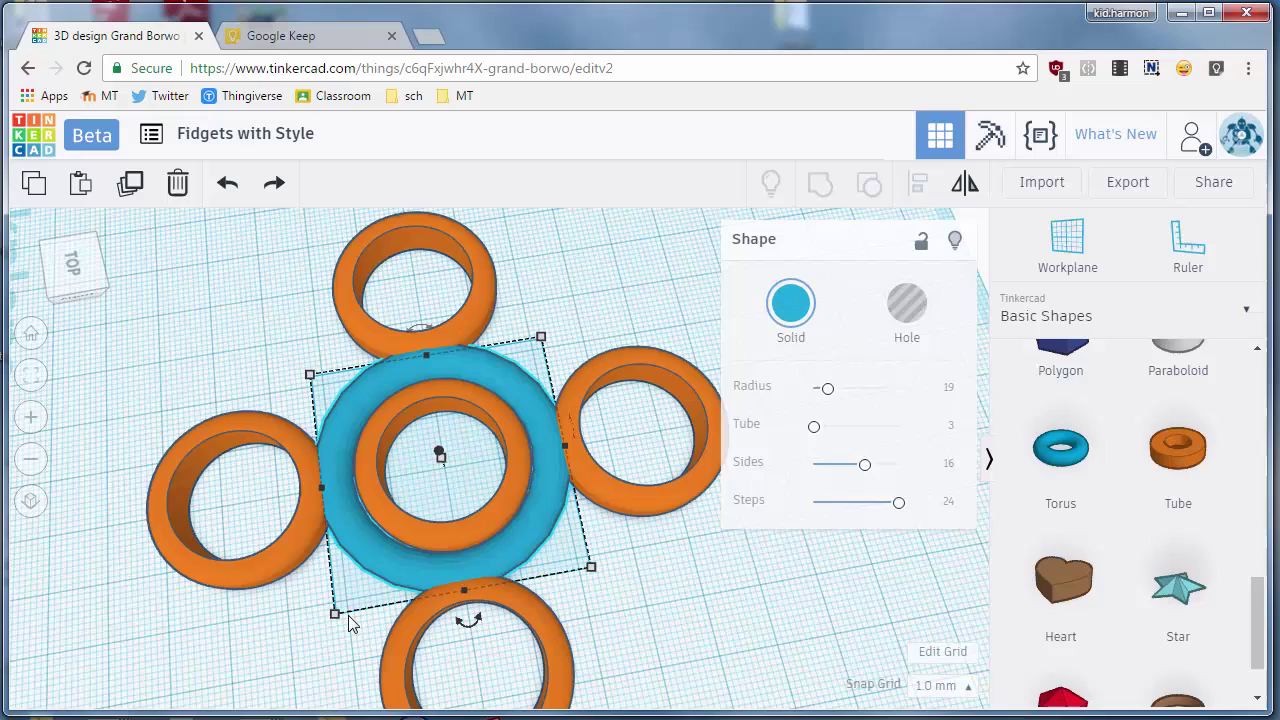
Add a polygon in front of the torus and set it to 5 sides.
right_click_drag(350, 622, 393, 645)
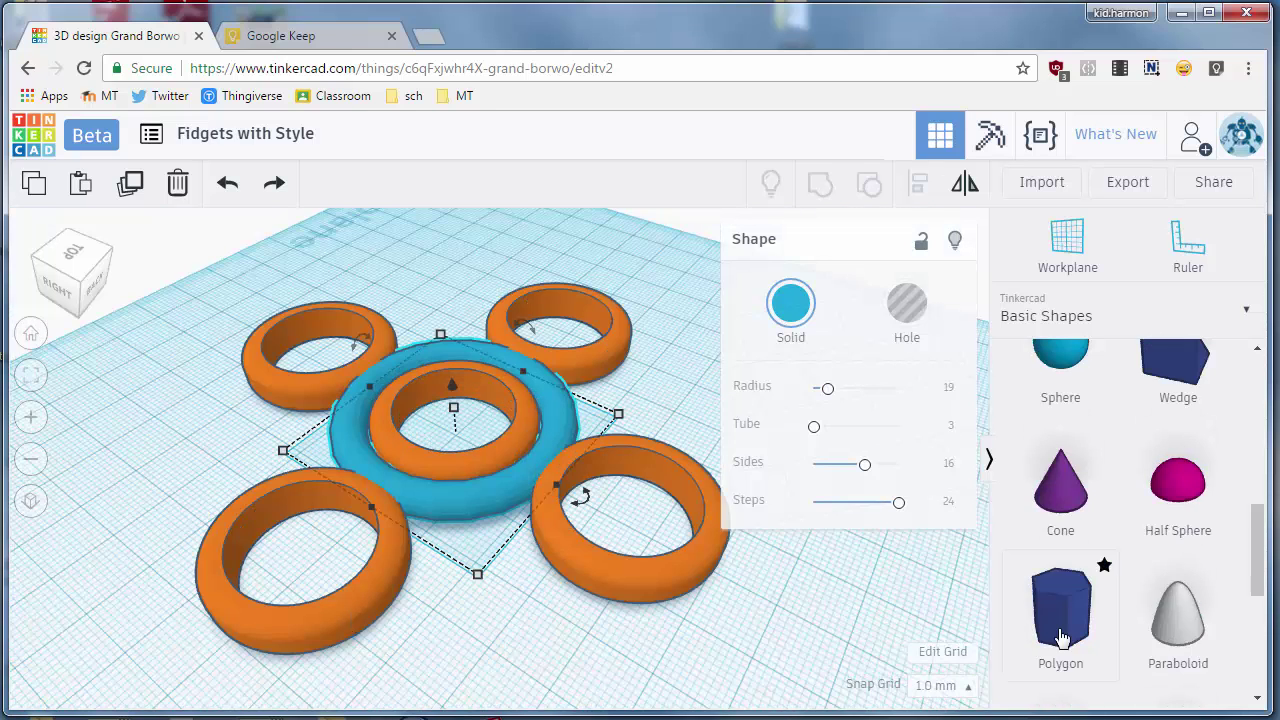
left_click_drag(1062, 638, 508, 633)
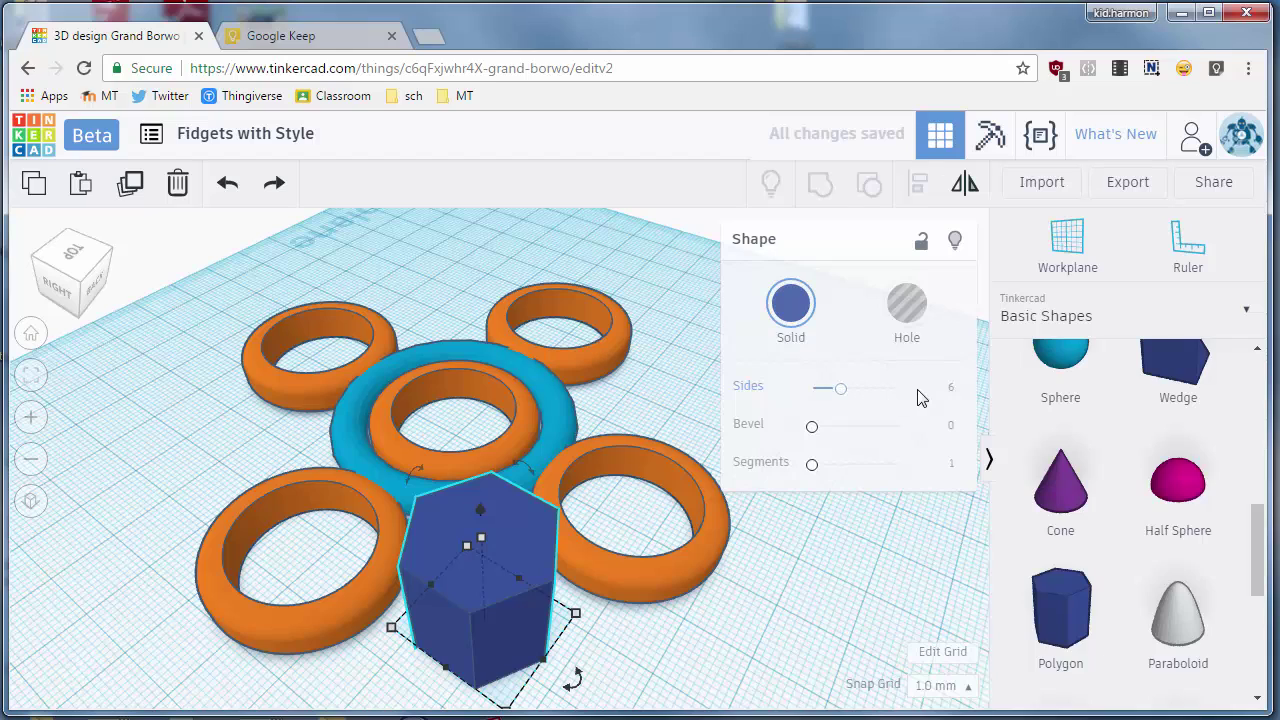
left_click(950, 387)
type("5")
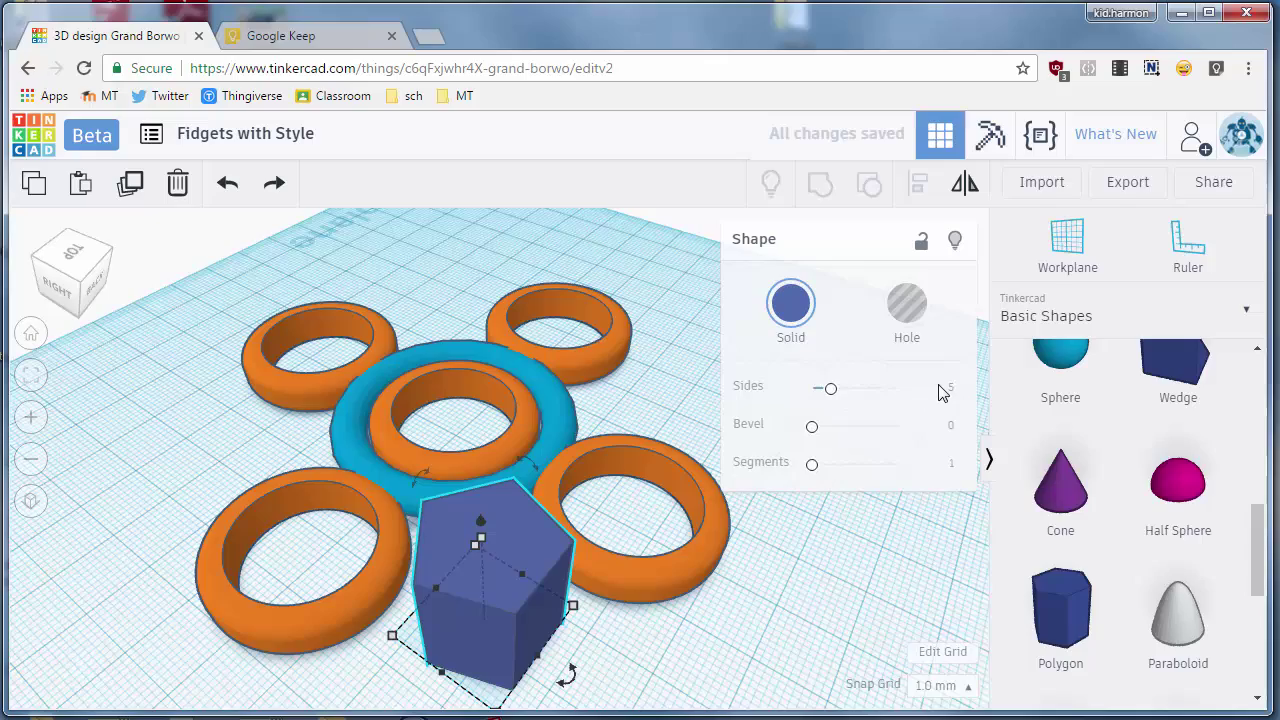
Rotate the pentagon -22.5° and place it below the blue ring between the lower rings.
right_click_drag(403, 523, 477, 630)
left_click_drag(491, 649, 464, 588)
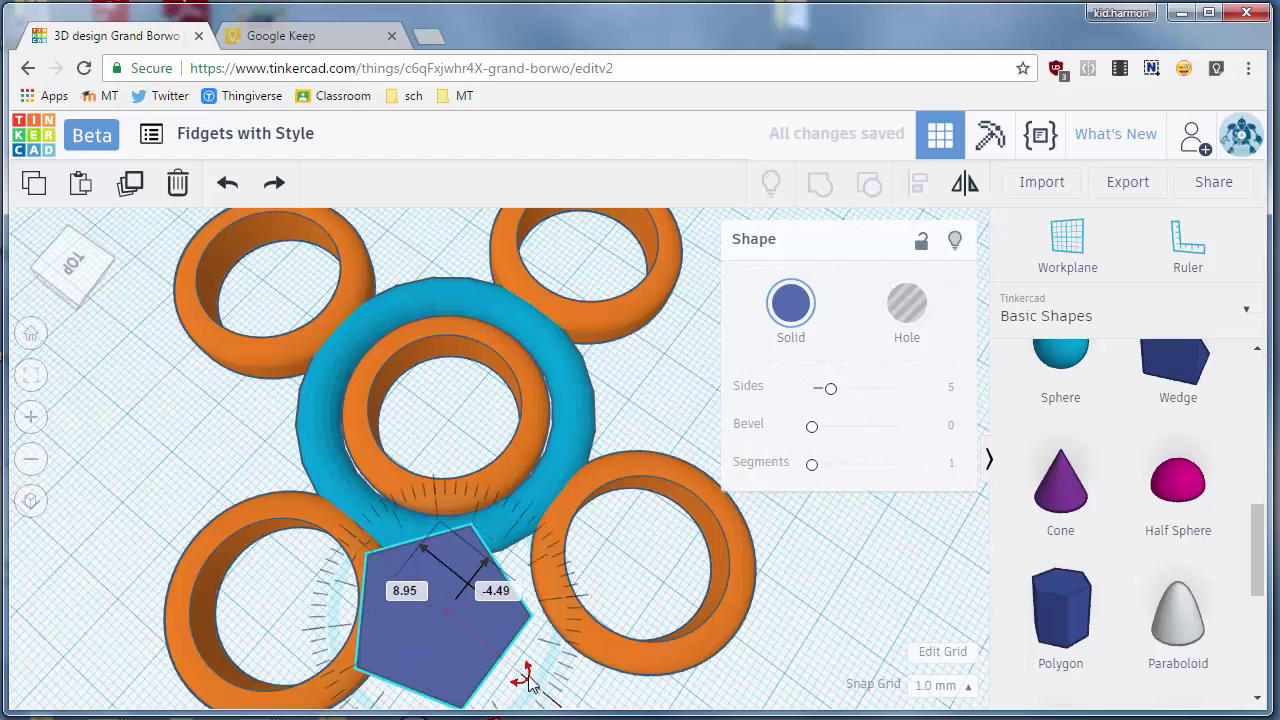
left_click_drag(521, 674, 543, 646)
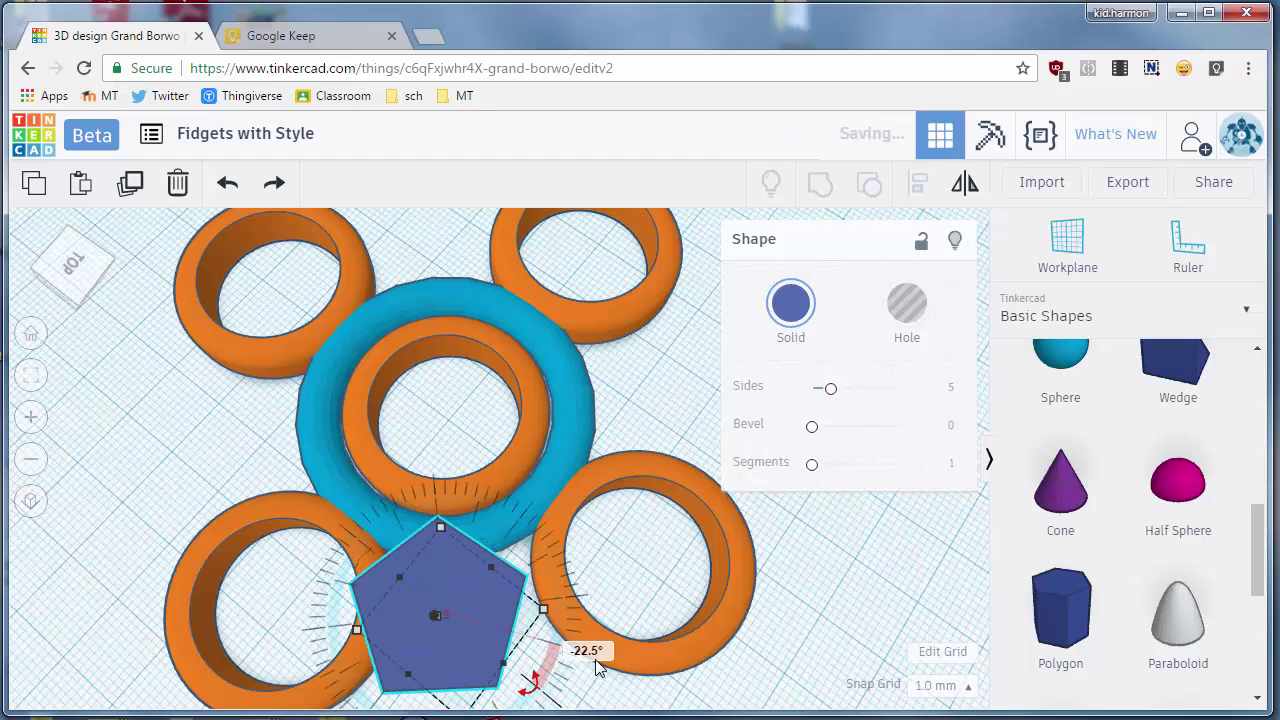
mouse_move(464, 654)
left_mouse_down()
mouse_move(490, 674)
mouse_move(492, 650)
mouse_move(478, 650)
left_mouse_up()
scroll(478, 648, "down", 3)
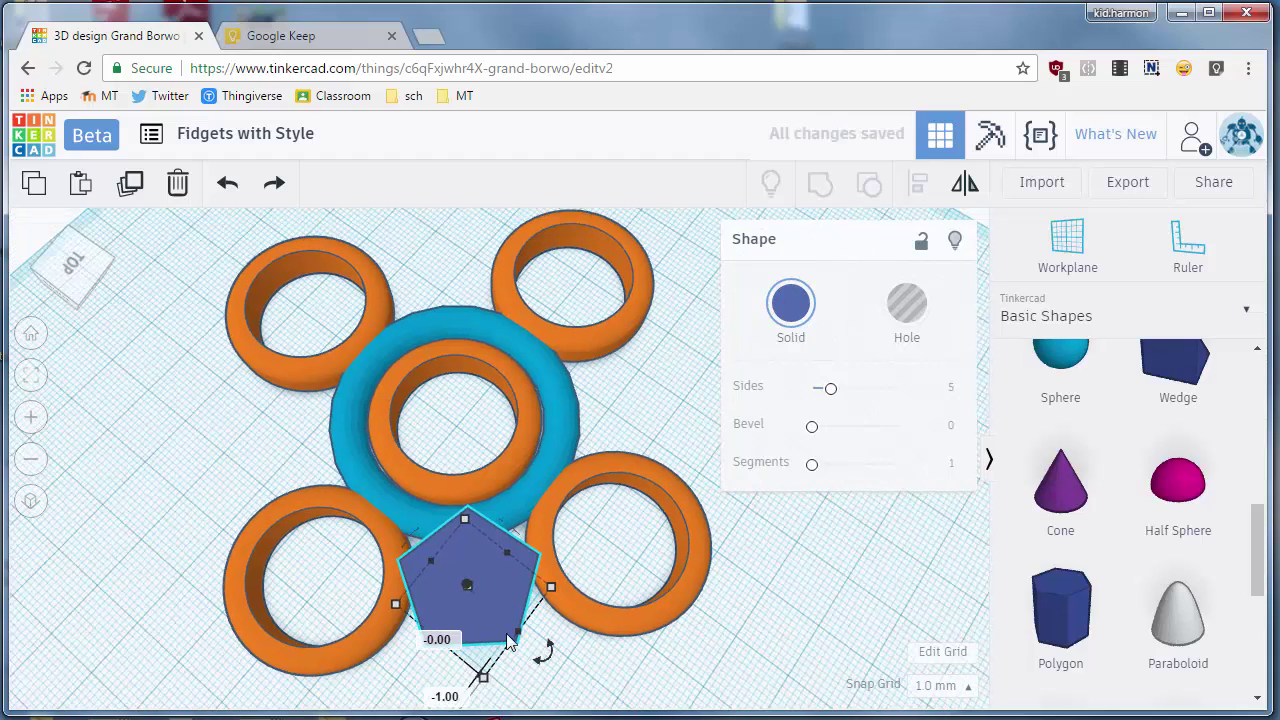
Rotate the pentagon, pull a copy over the ring and turn the copy to -45°.
left_click(478, 640)
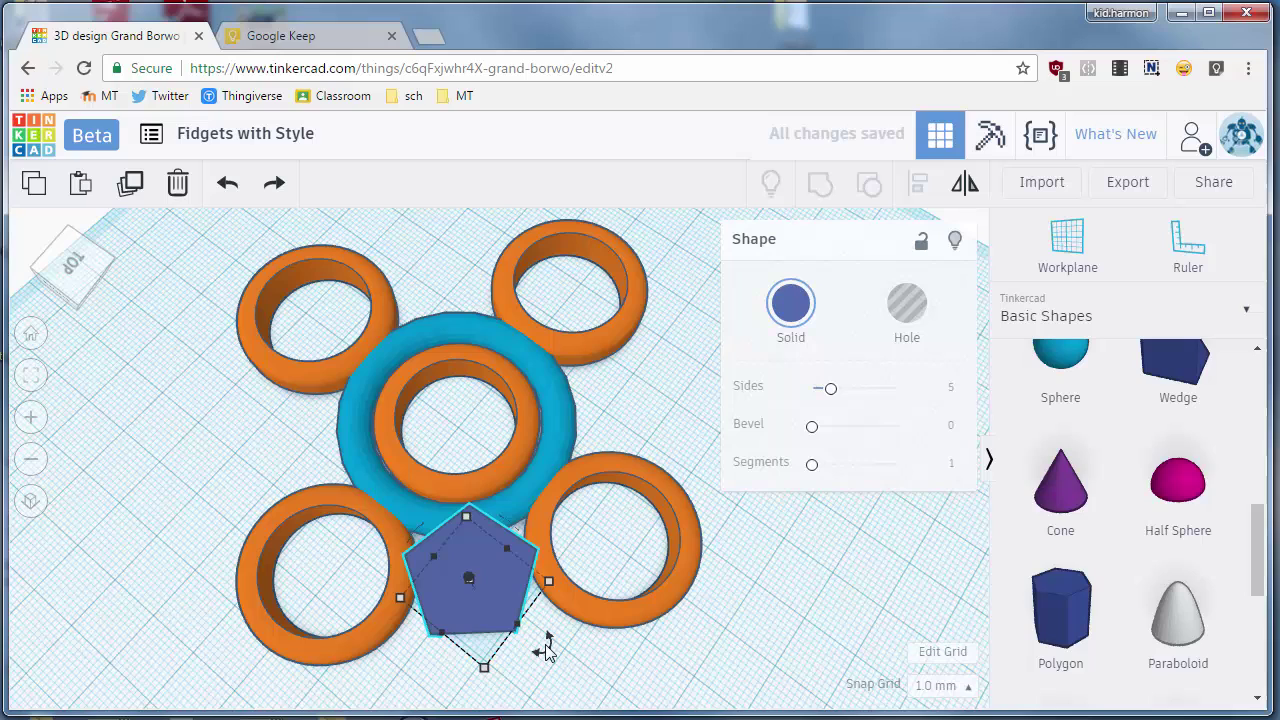
left_click_drag(546, 645, 573, 578)
left_click_drag(453, 593, 585, 428, "alt")
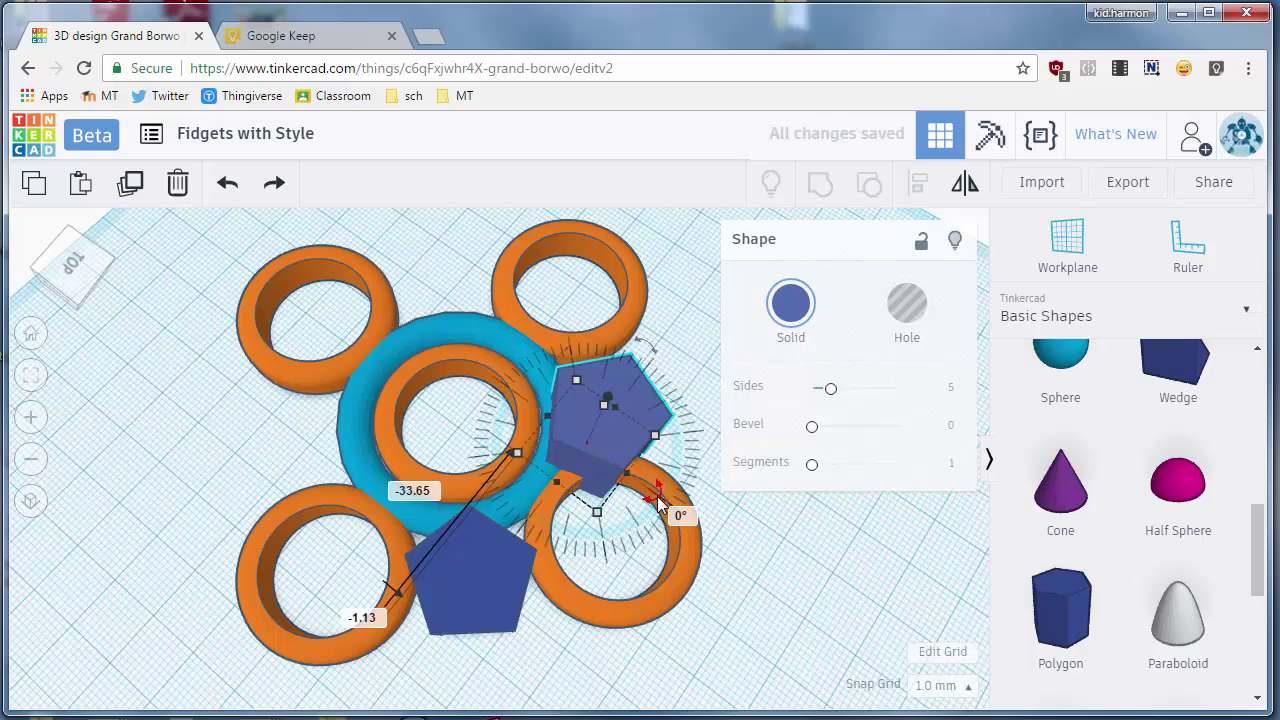
left_click_drag(675, 487, 676, 420)
right_click_drag(676, 420, 553, 560)
Position both pentagons against the blue ring beside the lower ring and select both.
left_click_drag(585, 582, 619, 562)
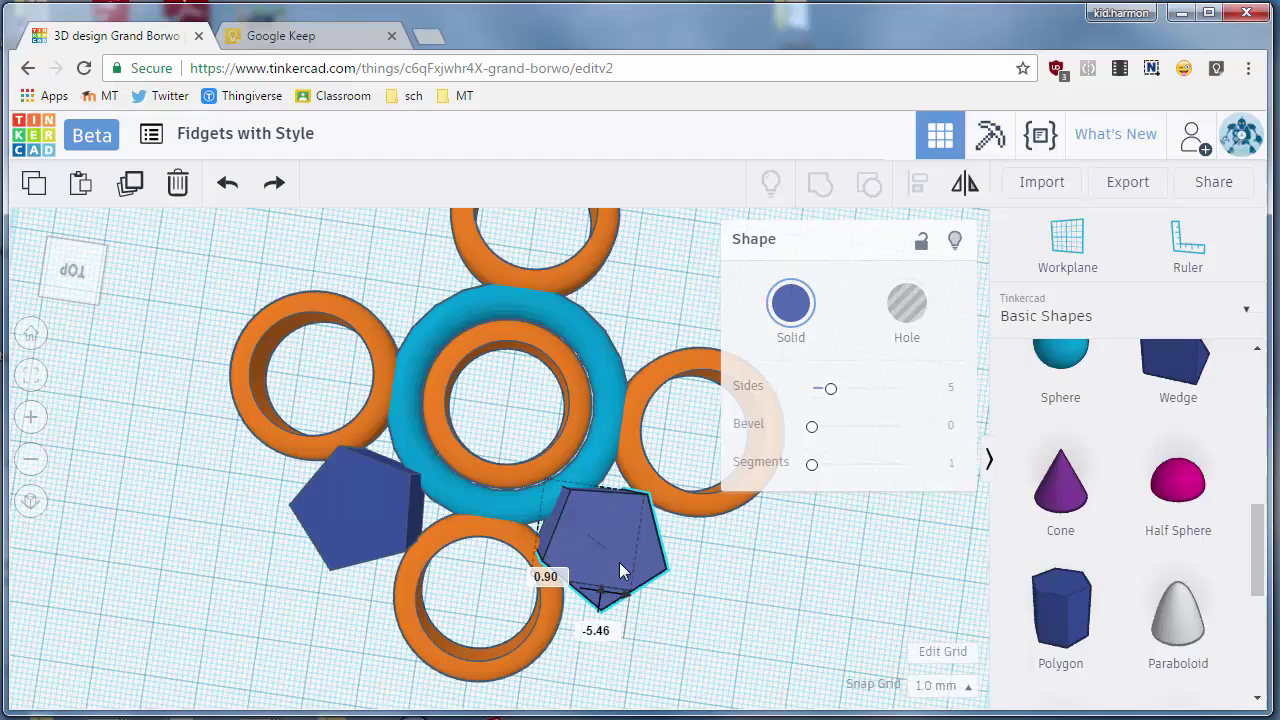
left_click(369, 529)
left_click_drag(372, 518, 374, 514)
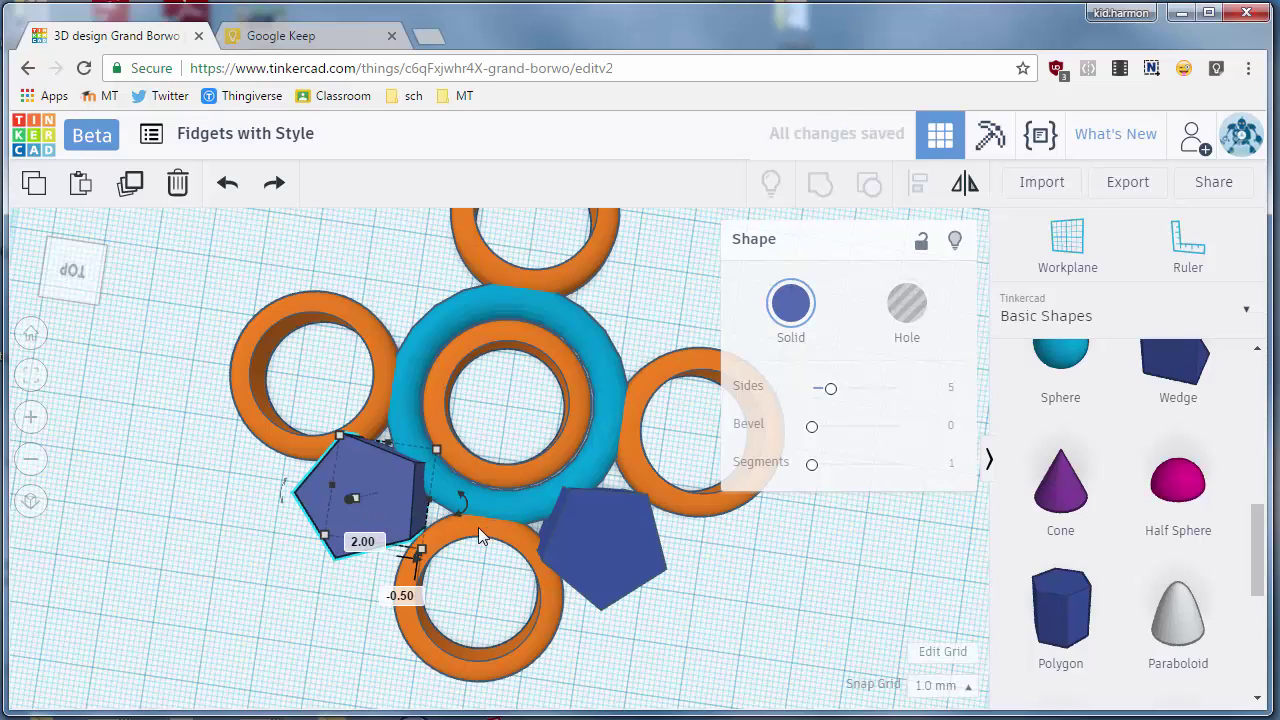
left_click(605, 569, "shift")
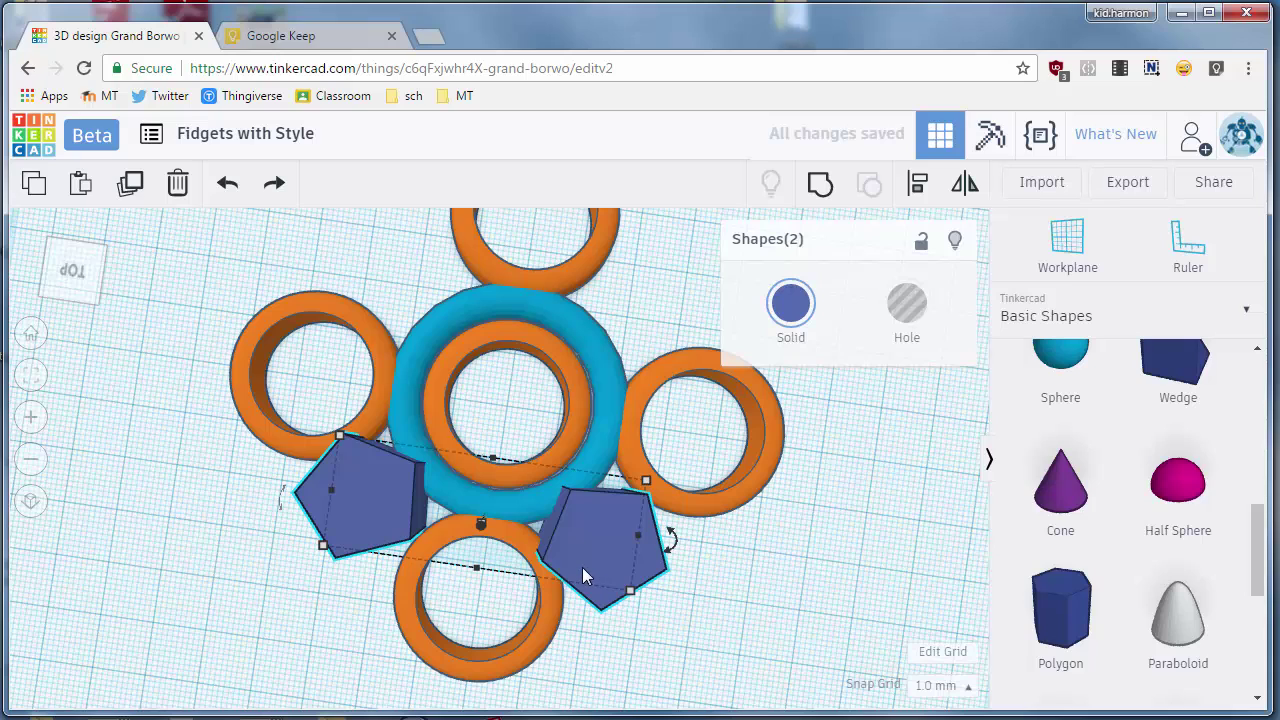
Rotate the two pentagons, duplicate them onto the top of the ring, and nudge the copies down into place.
left_click_drag(673, 548, 292, 490)
key("ctrl+d")
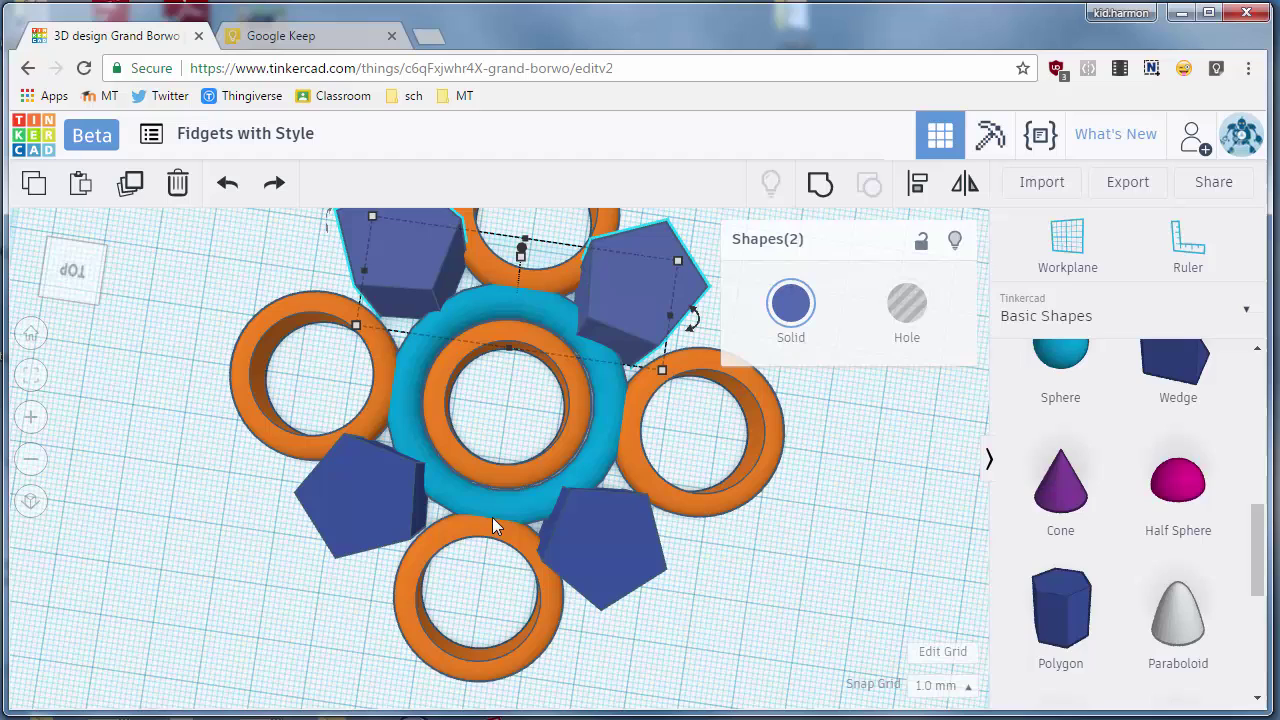
key("Down")
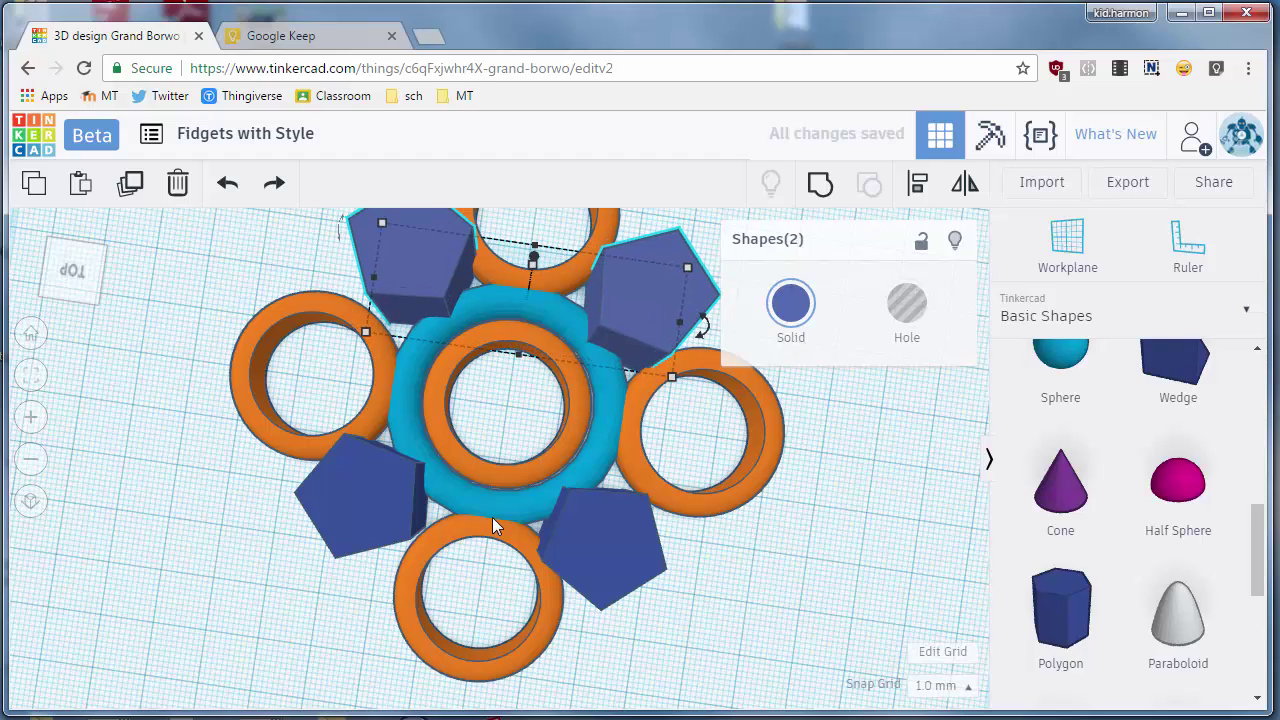
key("Down")
key("Down")
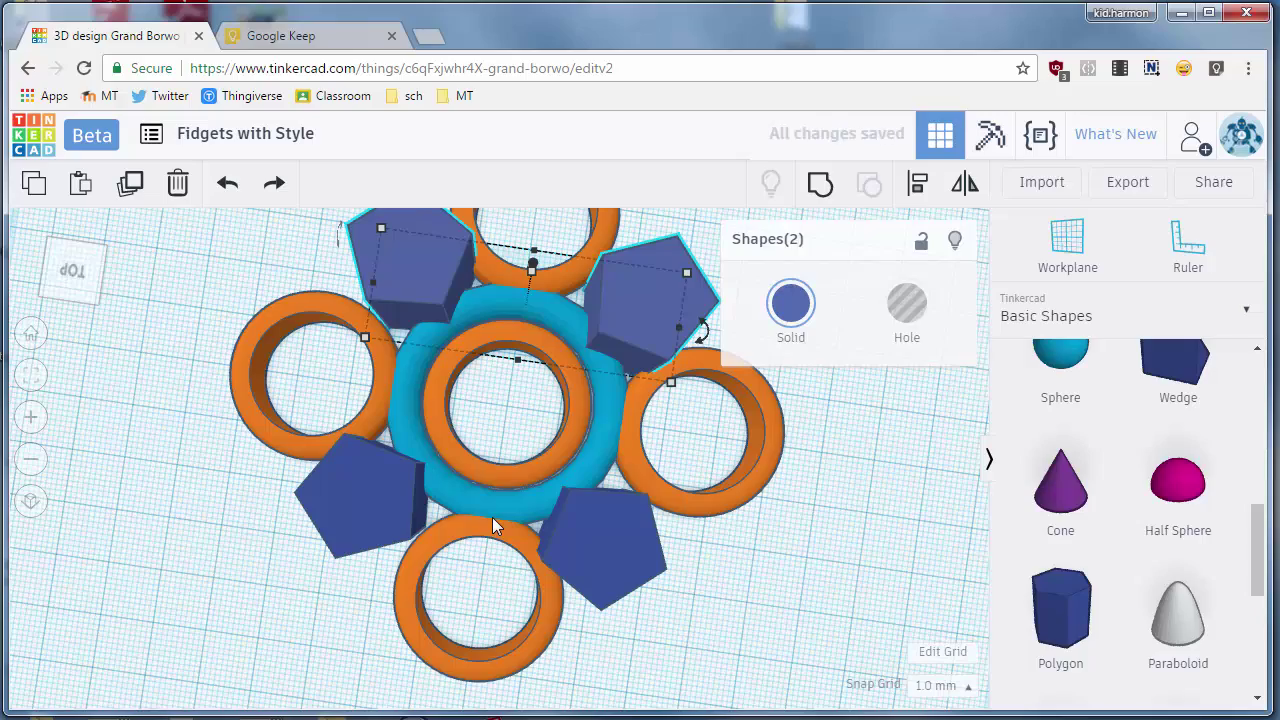
Turn the bottom, left, top and right pentagons into holes.
left_click(800, 592)
right_click_drag(800, 592, 500, 573)
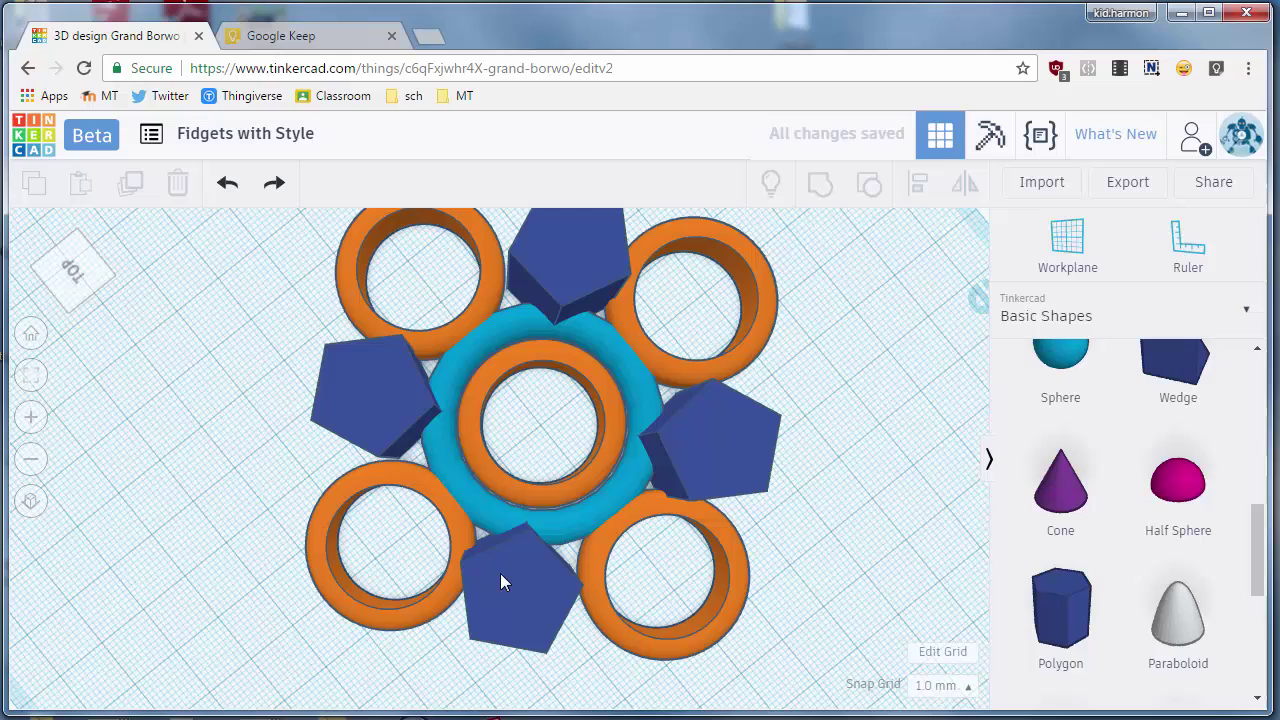
left_click(500, 573)
key("h")
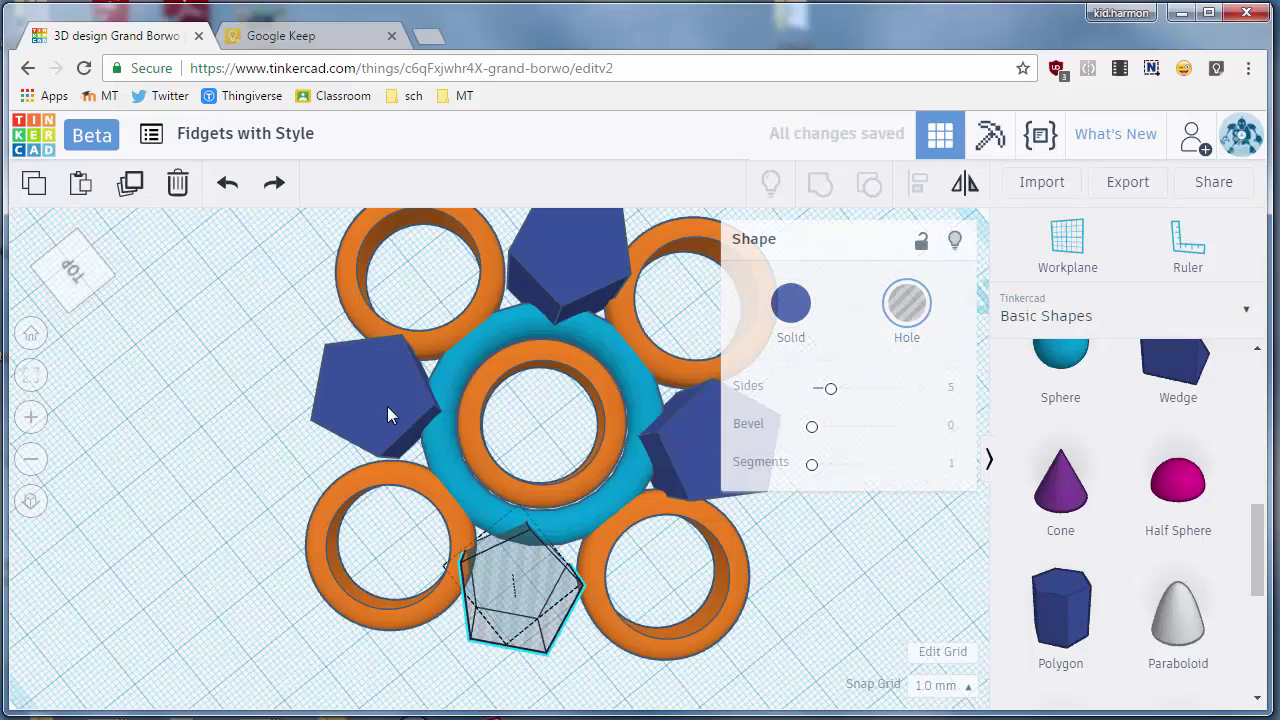
left_click(387, 406)
key("h")
left_click(564, 278)
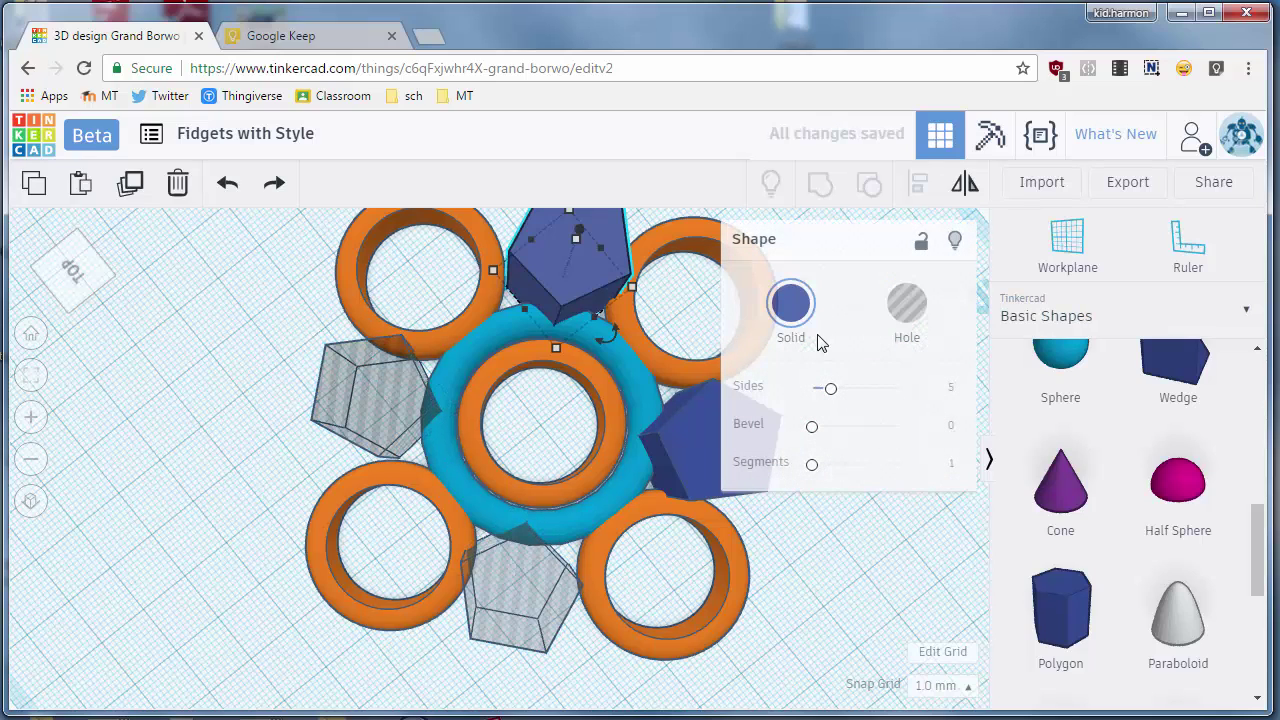
left_click(903, 316)
left_click(701, 451)
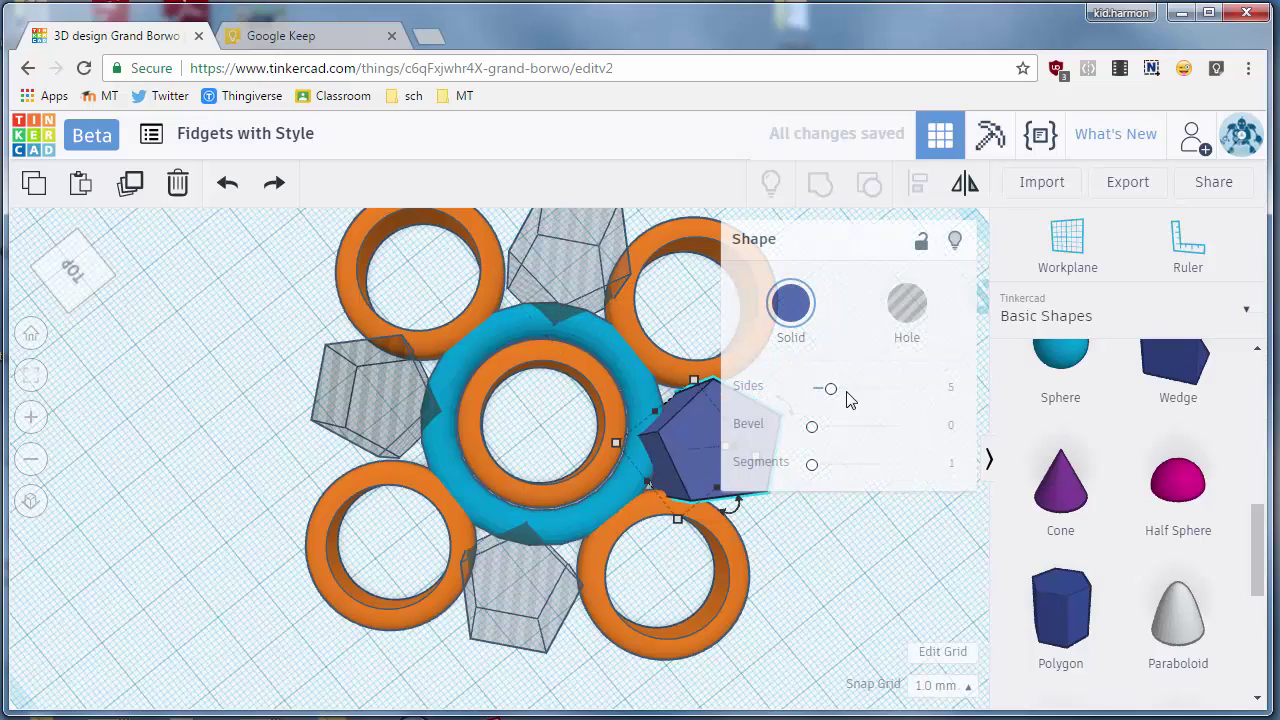
left_click(906, 303)
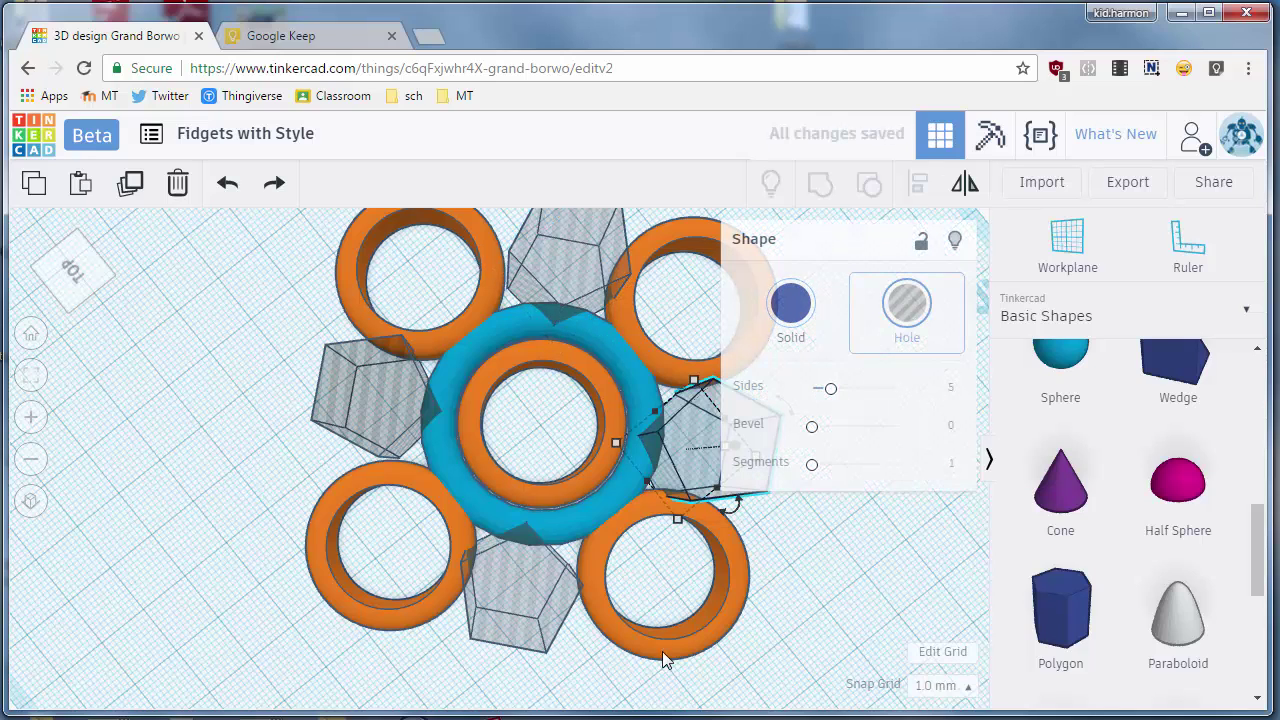
Select the orange rings and hide them.
left_click(392, 618)
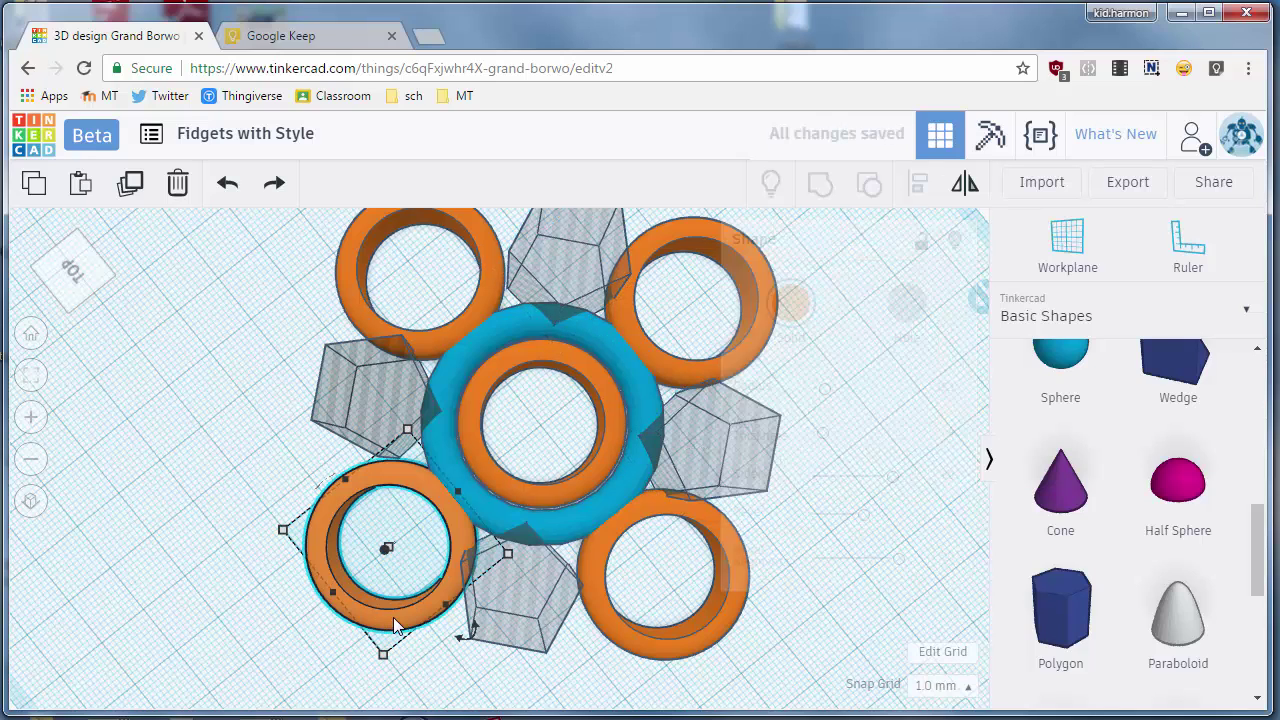
left_click(529, 488, "shift")
left_click(437, 335, "shift")
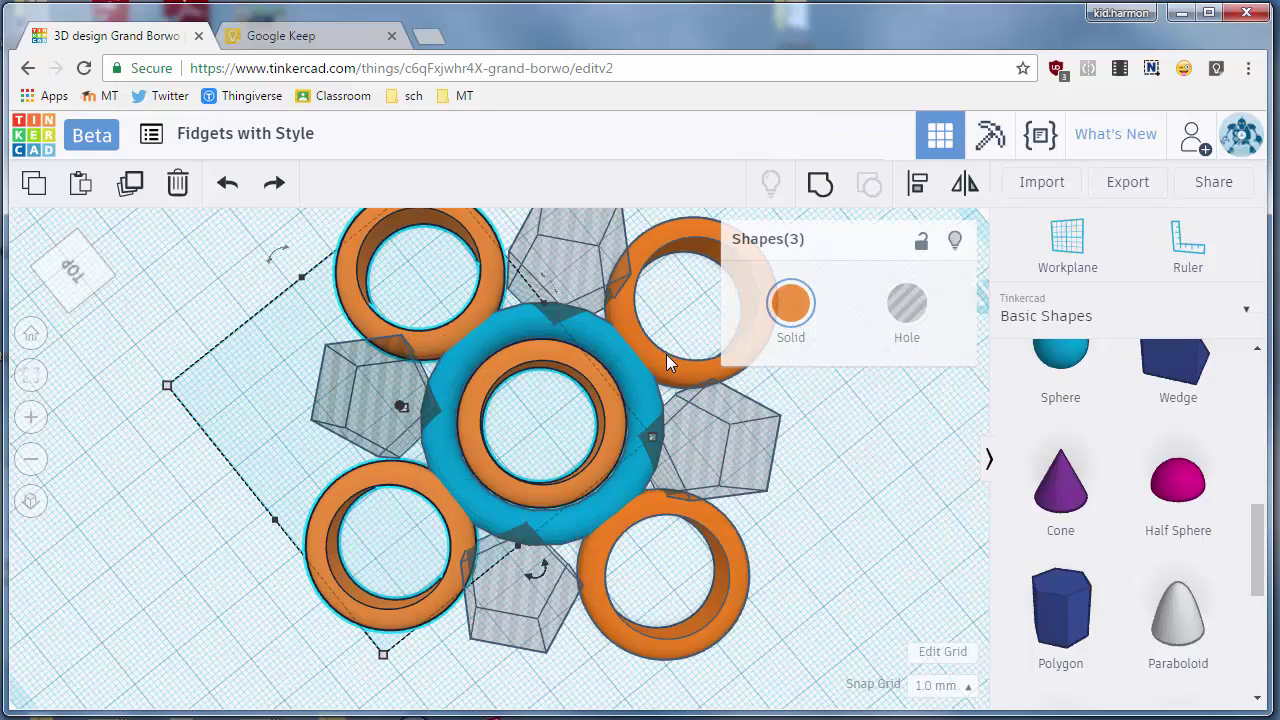
left_click(669, 359, "shift")
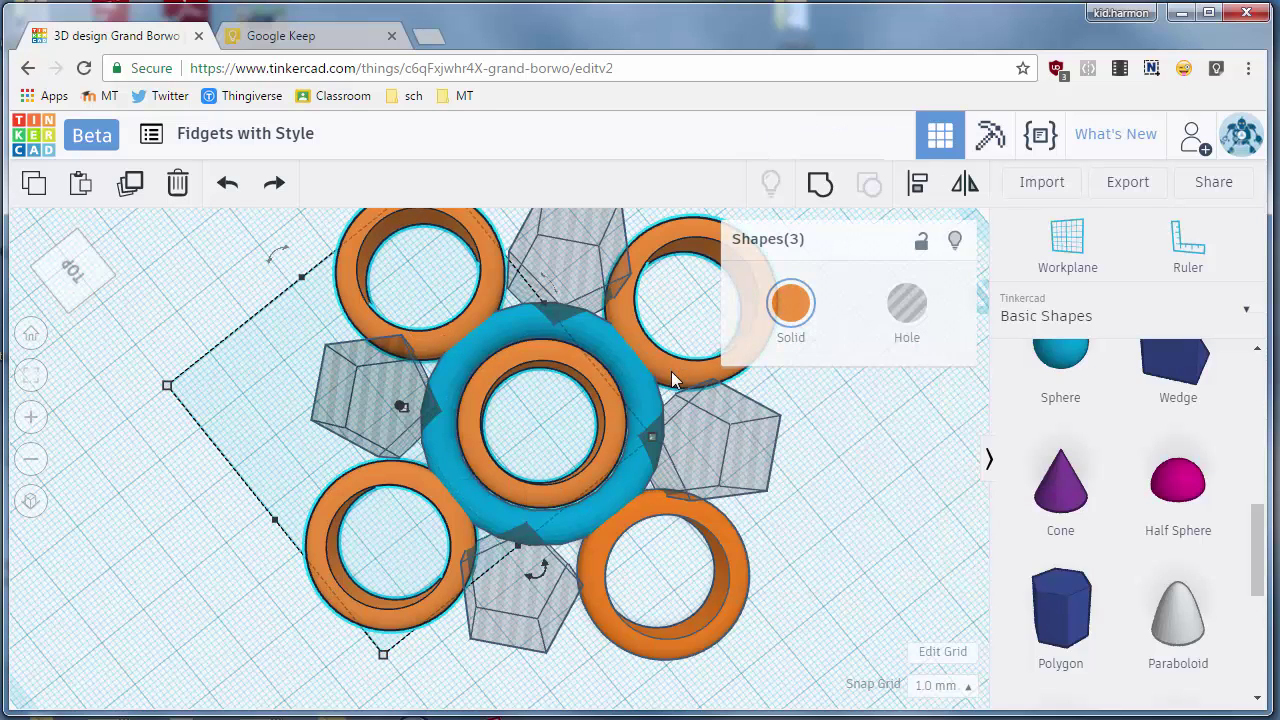
left_click(955, 240)
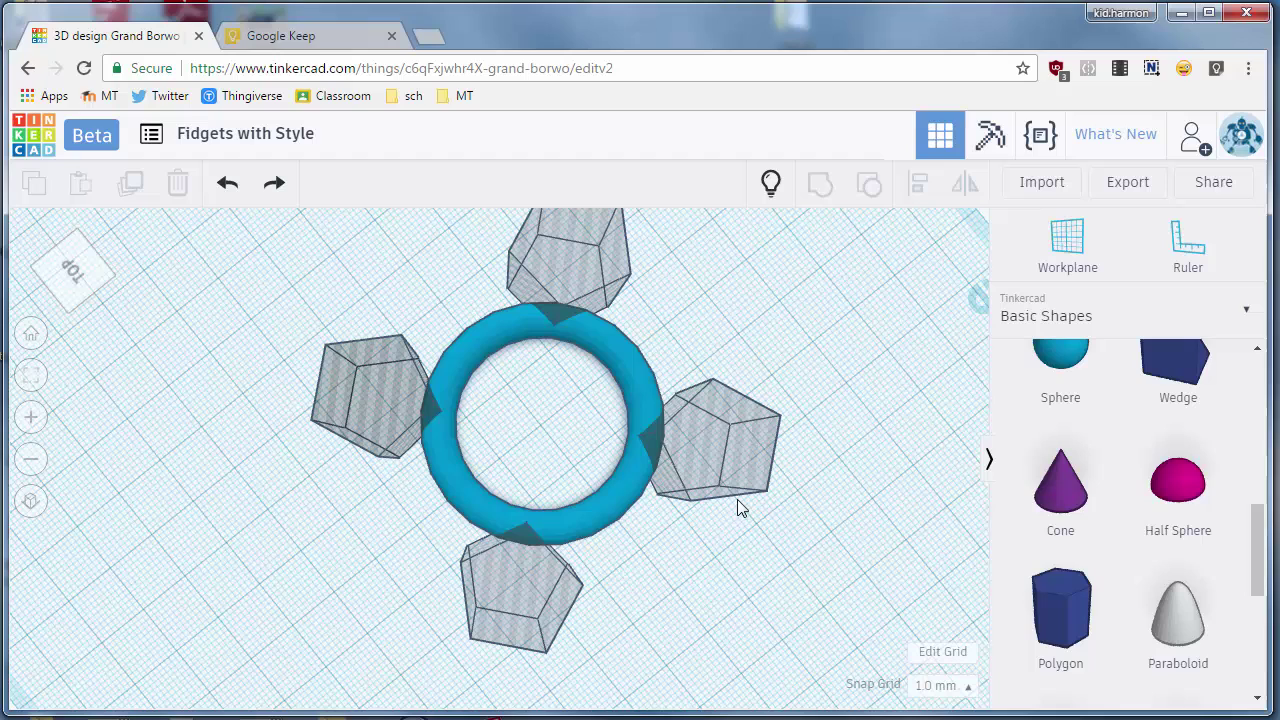
Nudge the bottom and left pentagon holes together to adjust their position on the ring.
left_click(469, 542)
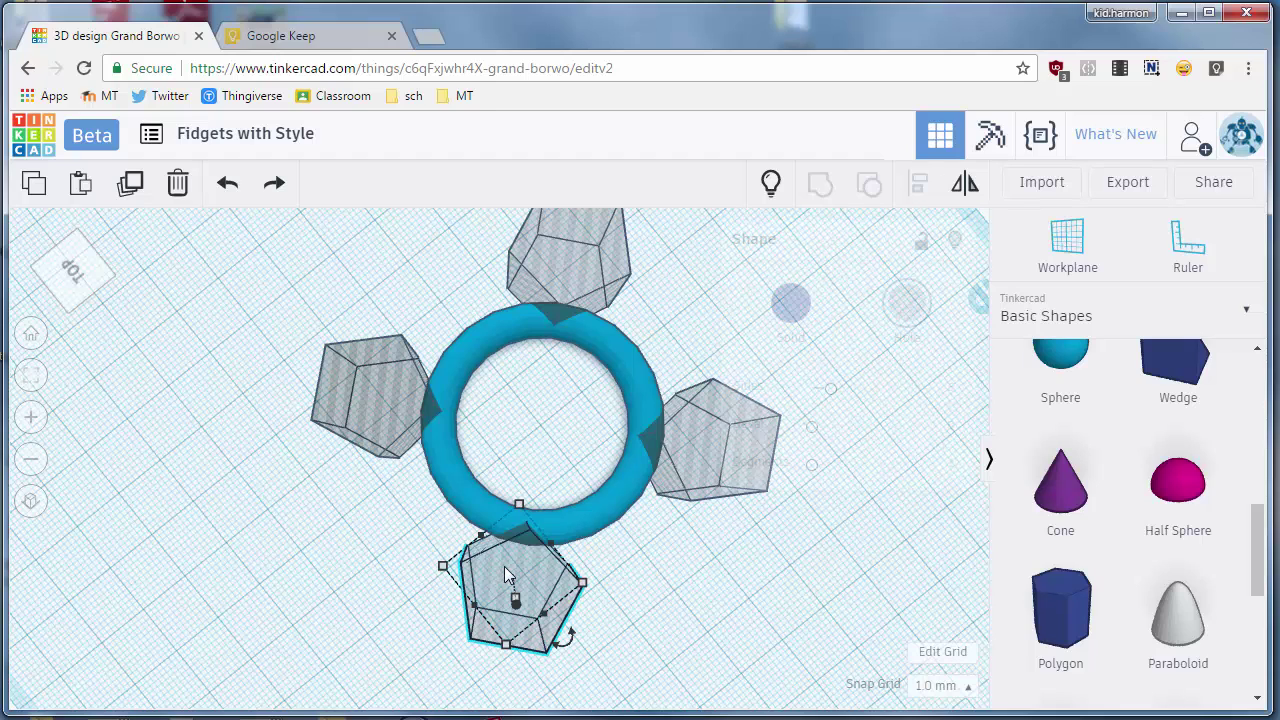
left_click(387, 410, "shift")
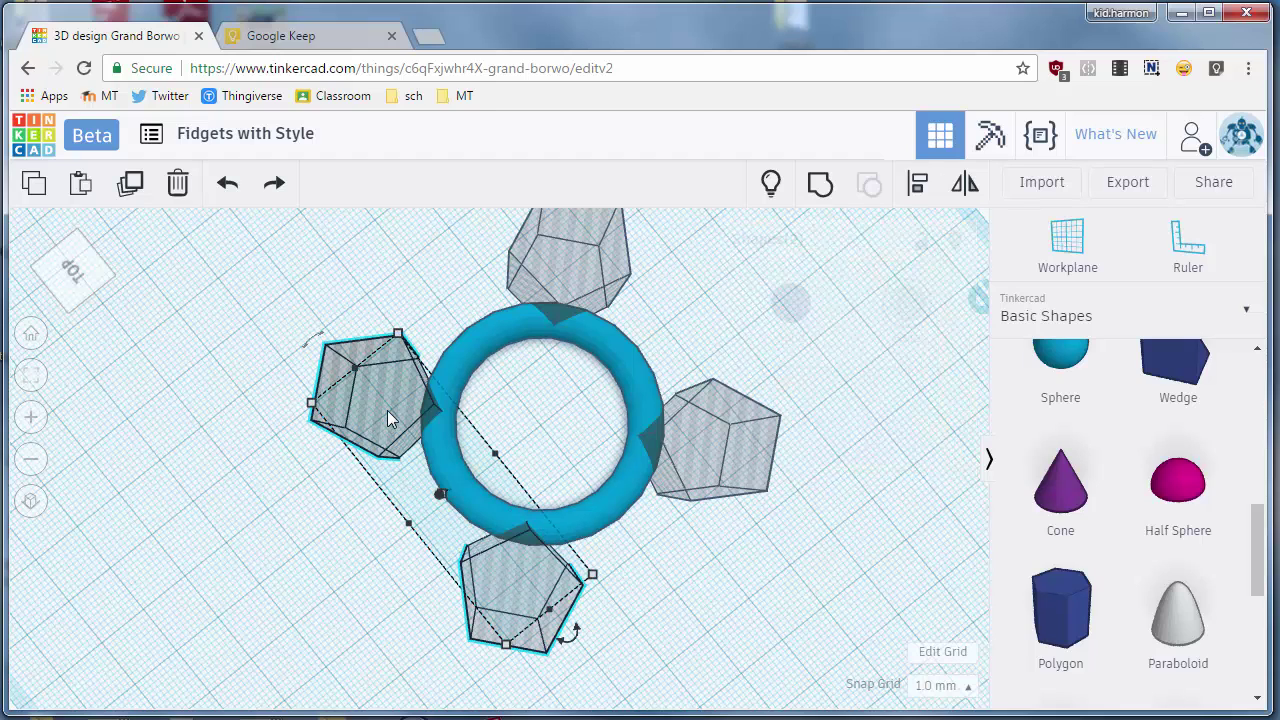
key("Right")
key("Right")
key("Right")
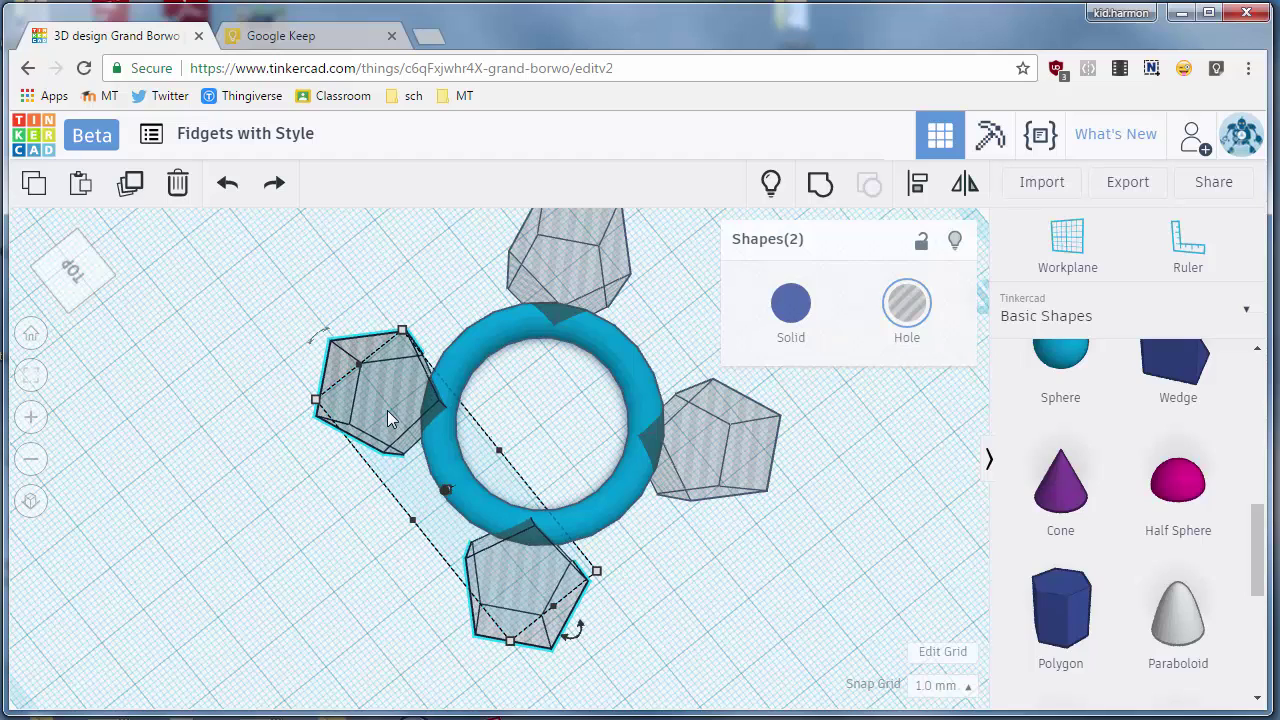
key("Left")
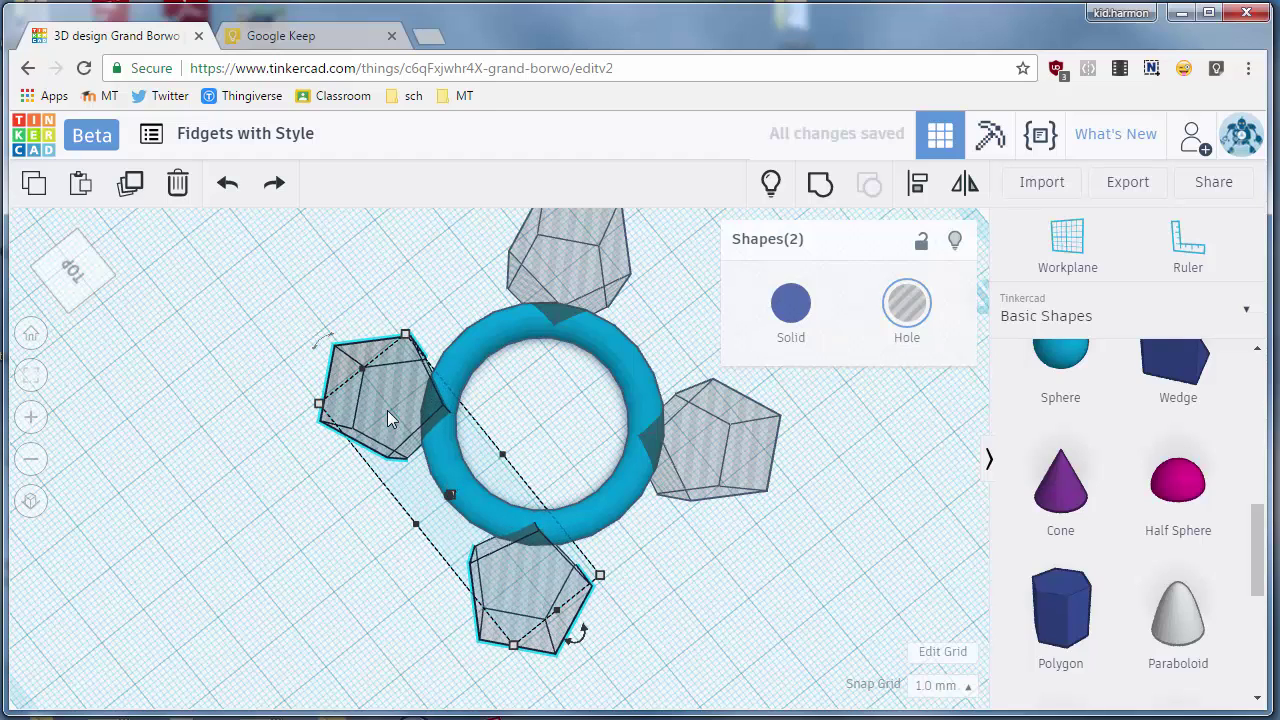
Nudge the bottom pentagon hole alone until it cuts evenly into the ring.
left_click(463, 431)
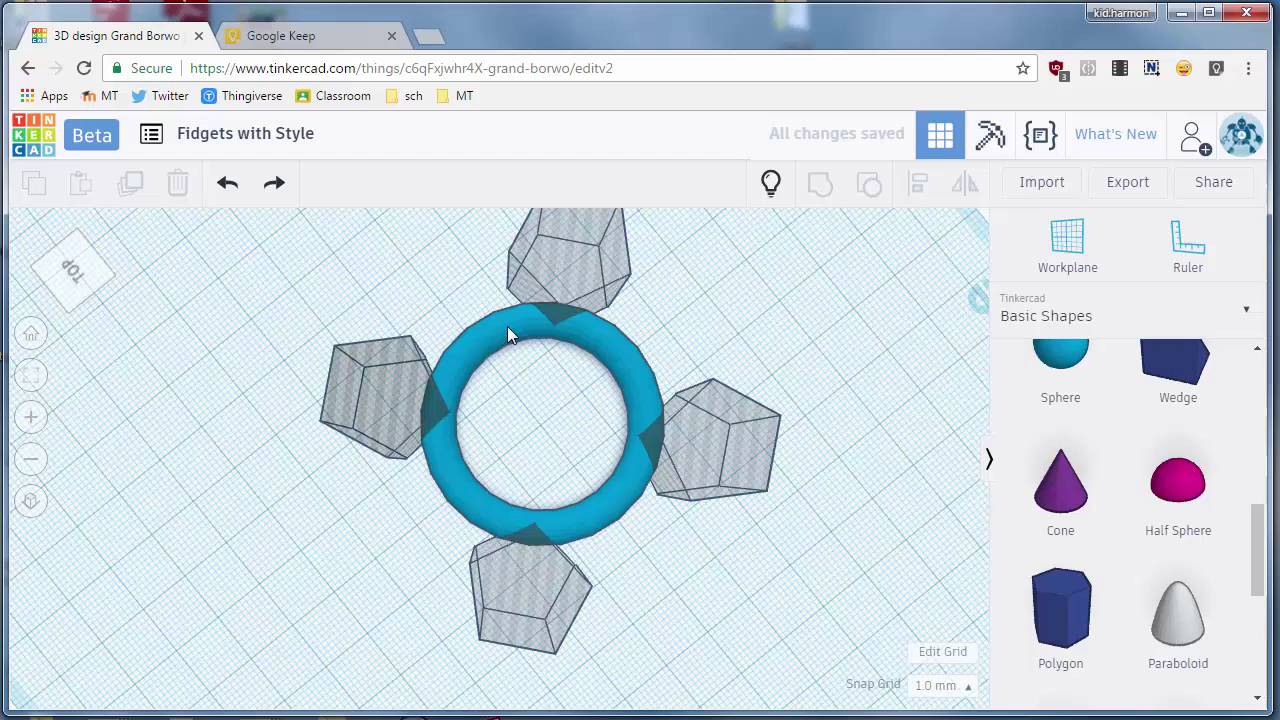
left_click(525, 633)
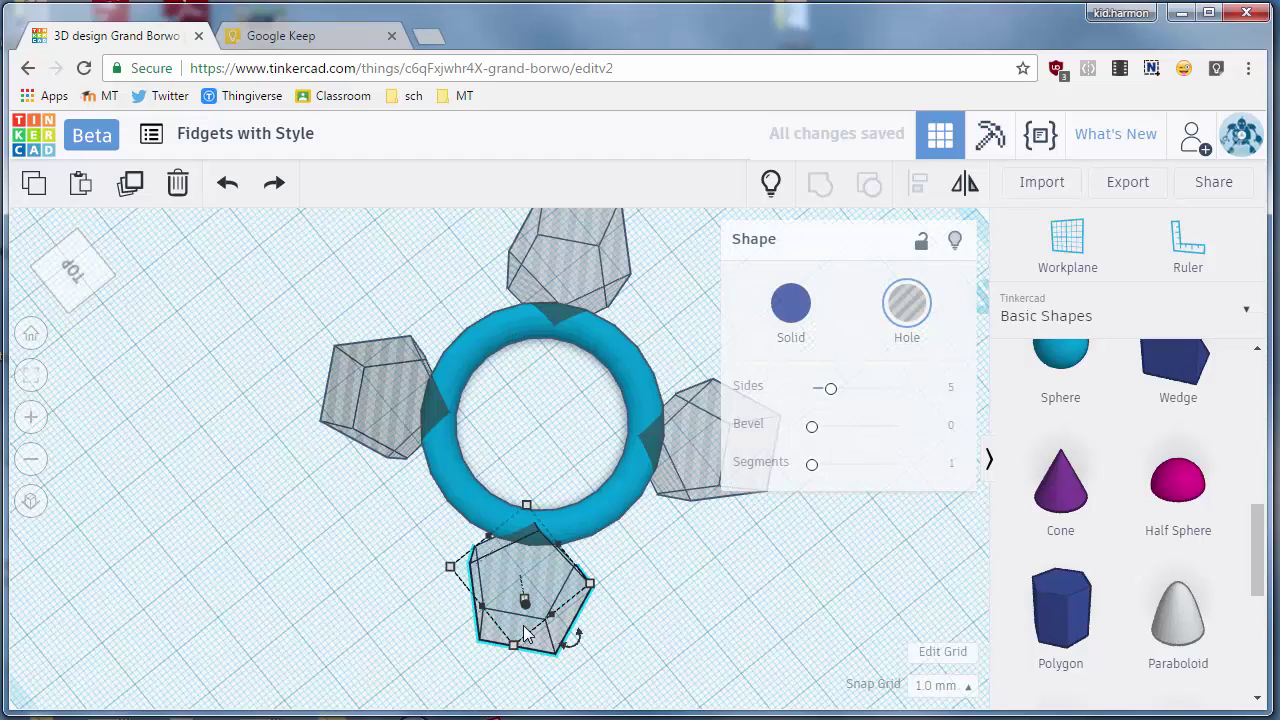
key("Up")
key("Up")
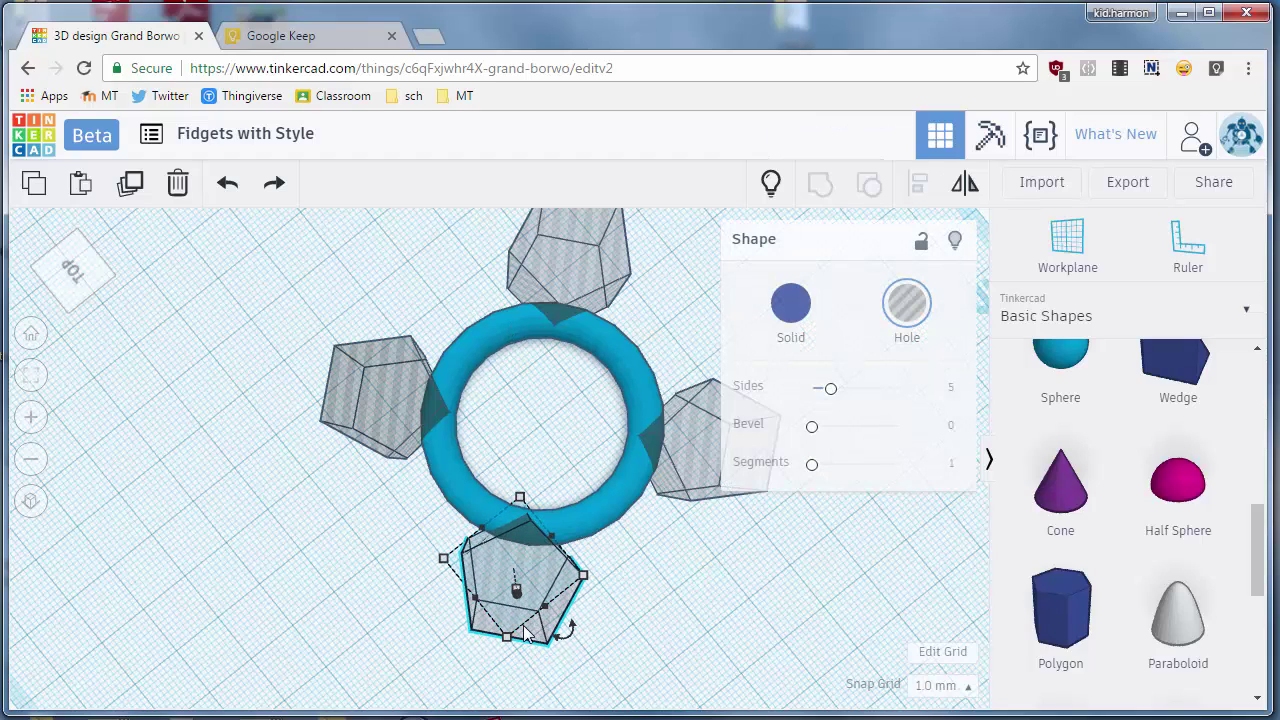
key("Down")
key("Right")
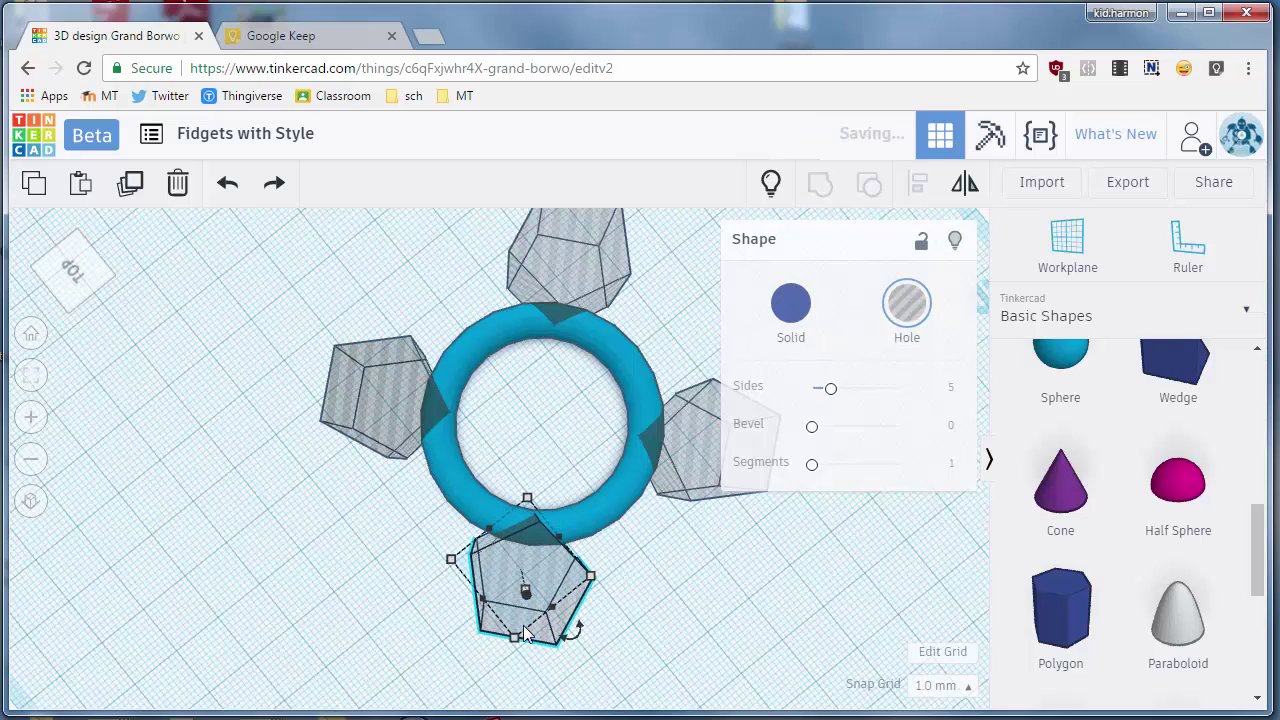
Group the blue ring with the four pentagon holes and inspect the notches from a tilted view.
left_click(305, 268)
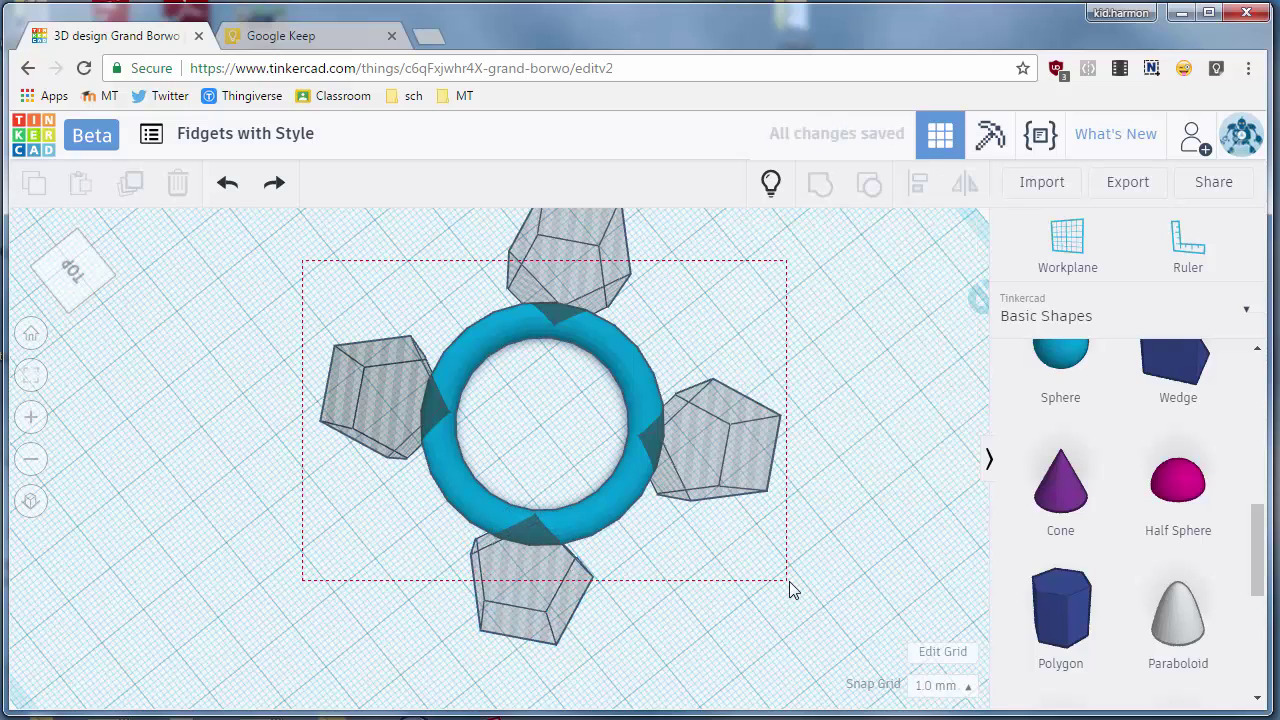
left_click_drag(810, 549, 812, 552)
left_click(820, 183)
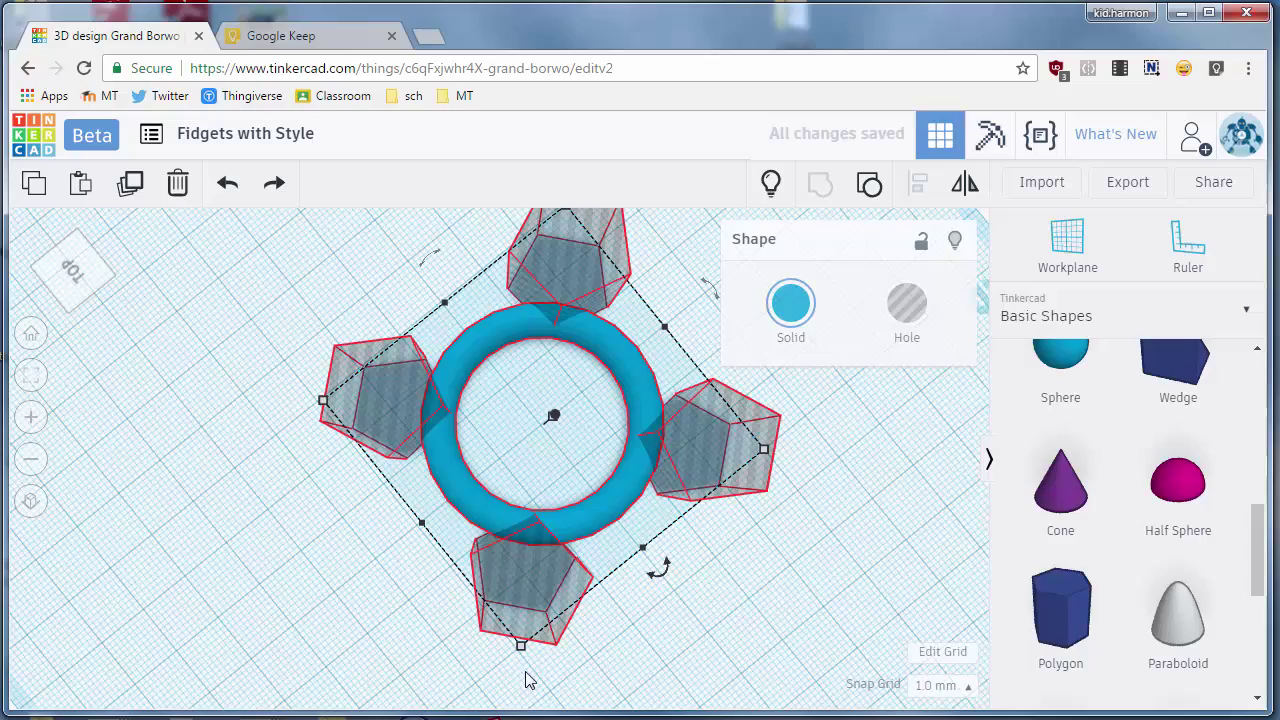
right_click_drag(735, 608, 692, 562)
scroll(516, 567, "up", 5)
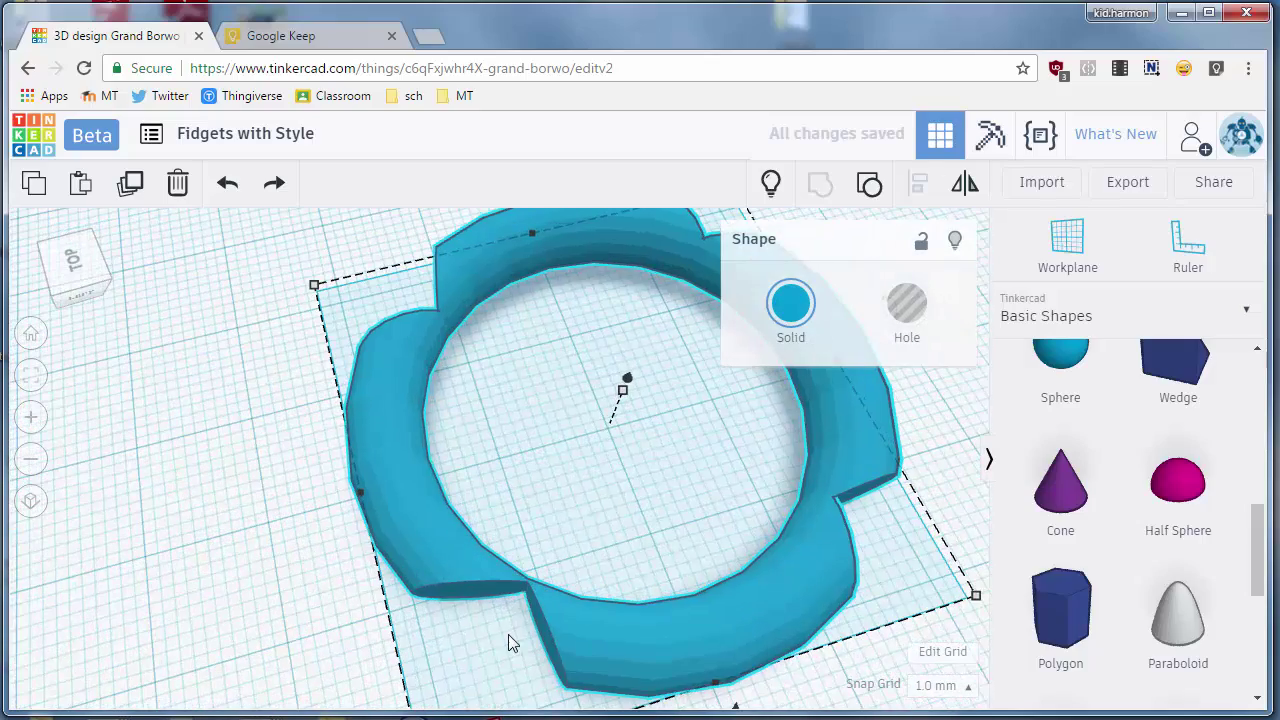
Ungroup, shift one pentagon hole slightly left, then regroup the ring and four holes.
left_click(869, 183)
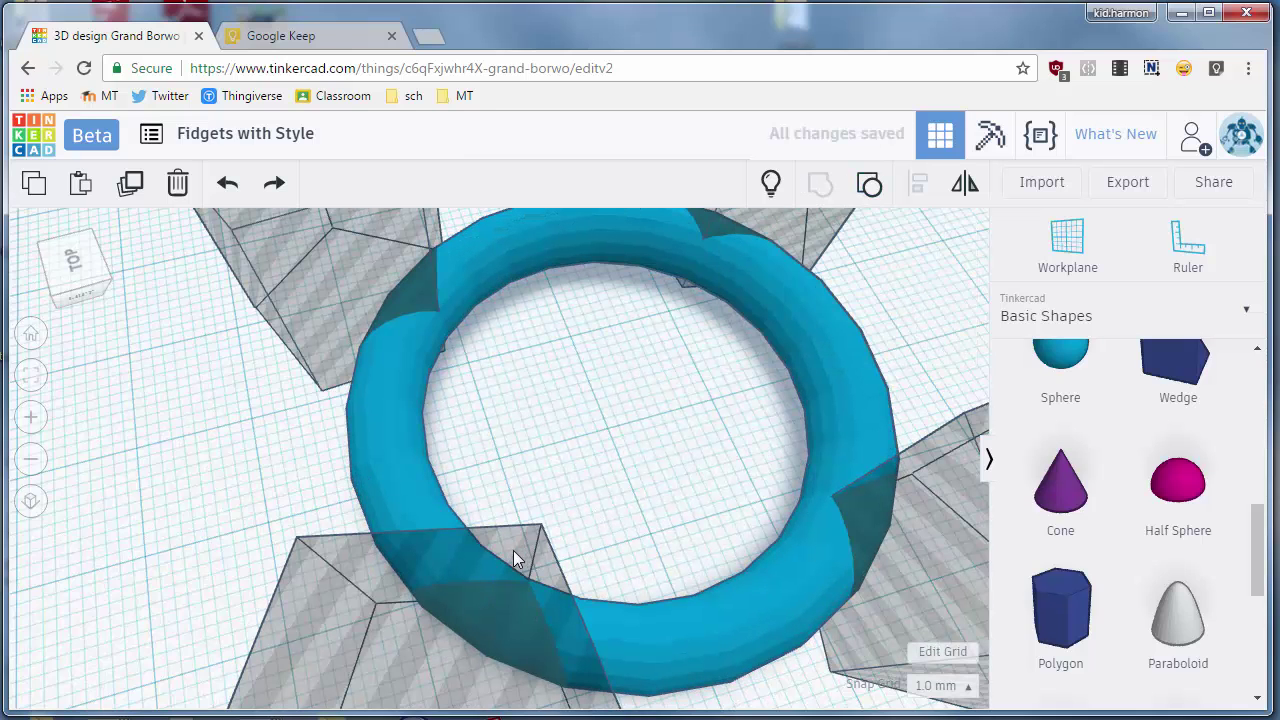
left_click(525, 558)
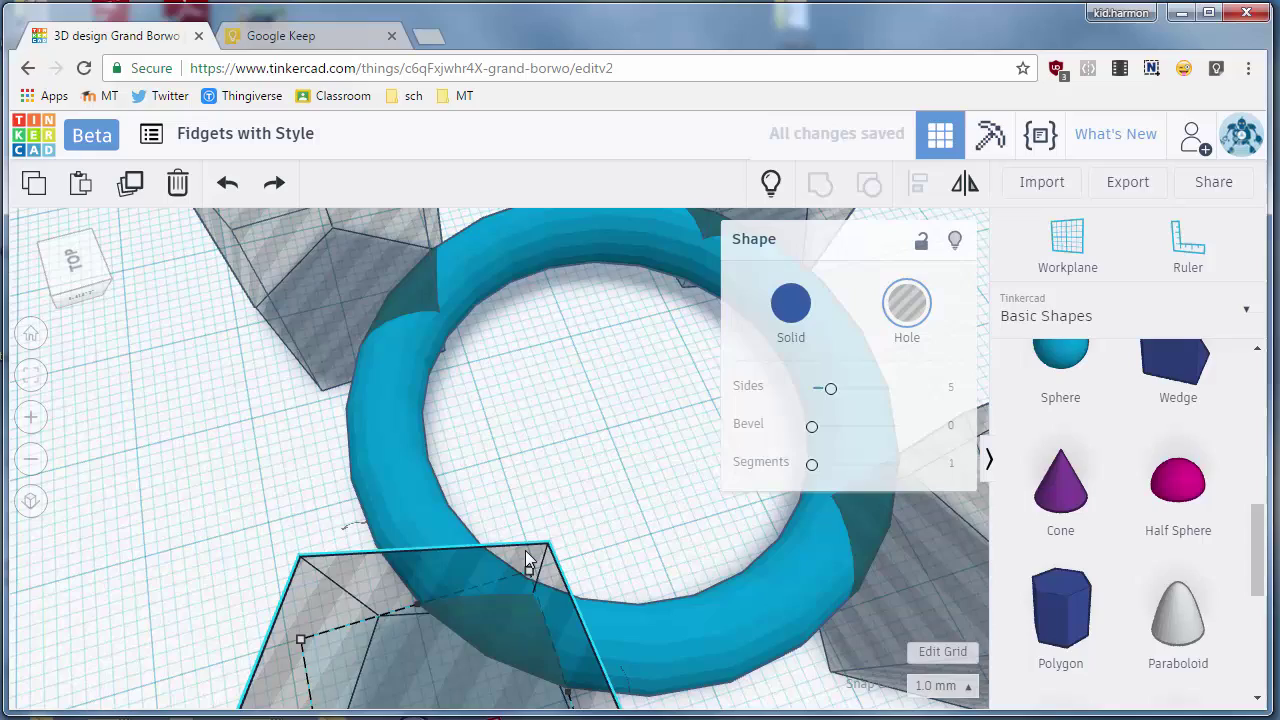
key("Left")
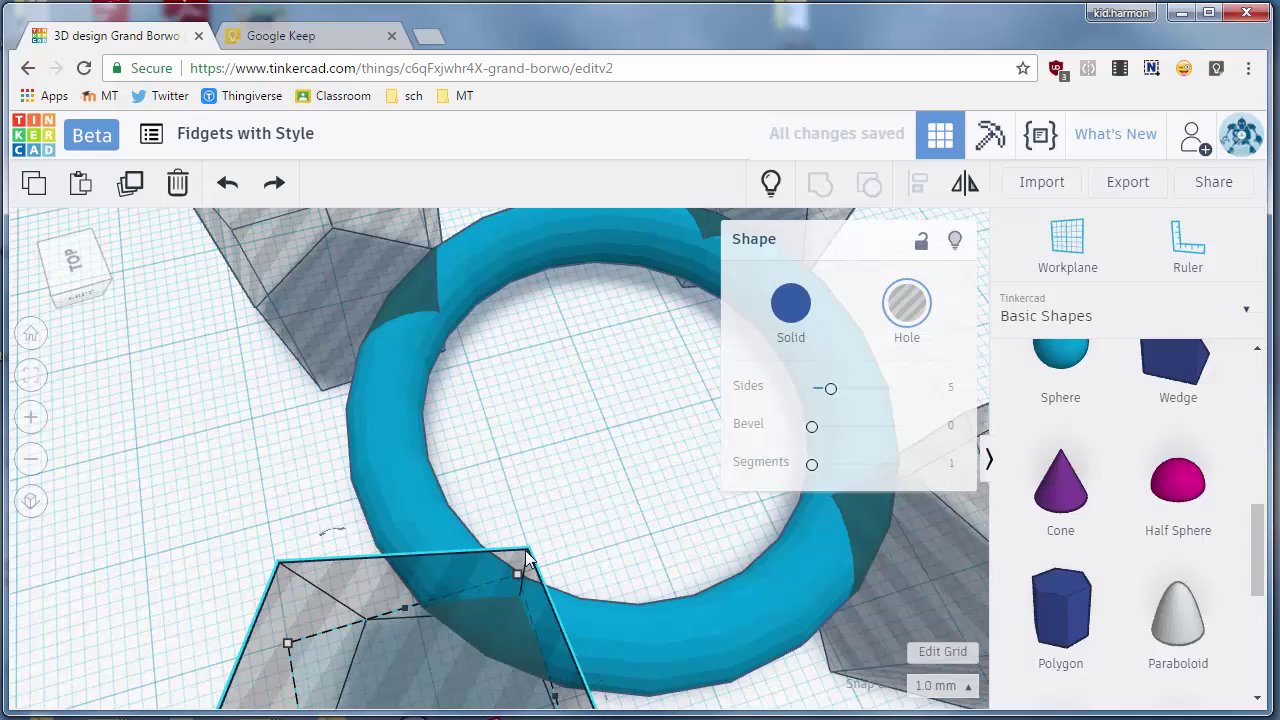
left_click(225, 485)
right_click_drag(225, 485, 157, 387)
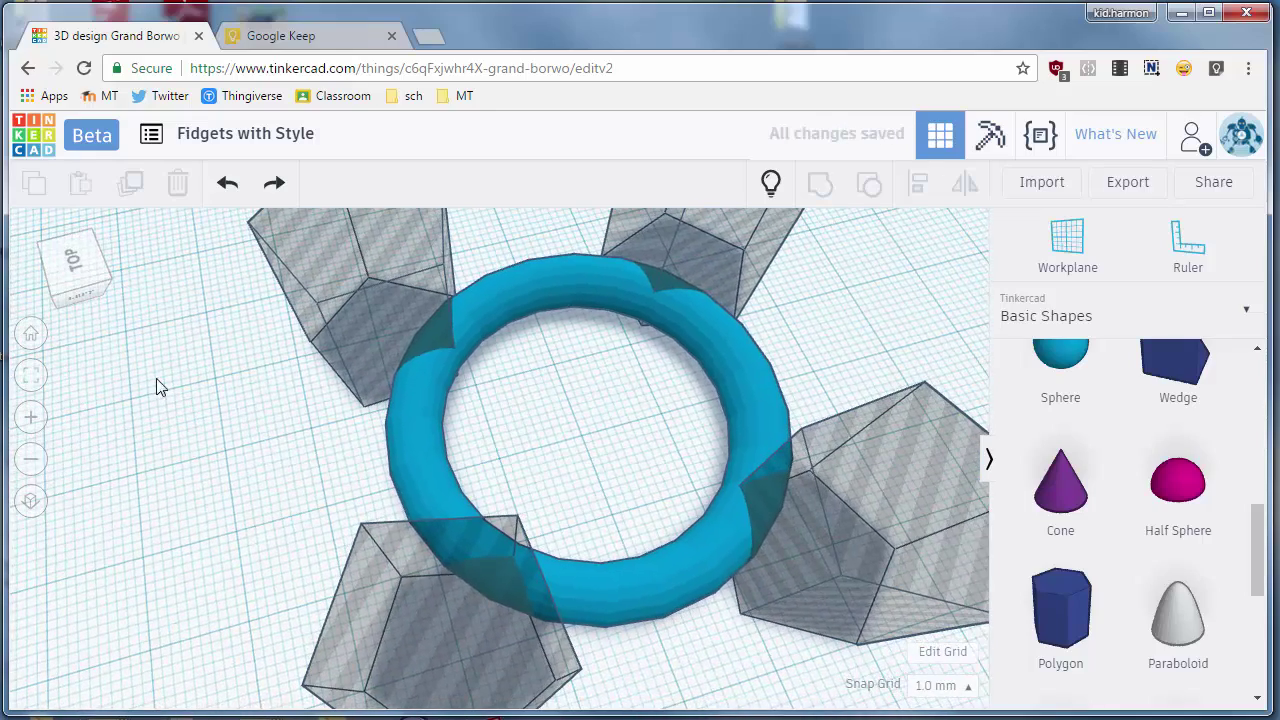
left_click_drag(209, 277, 903, 606)
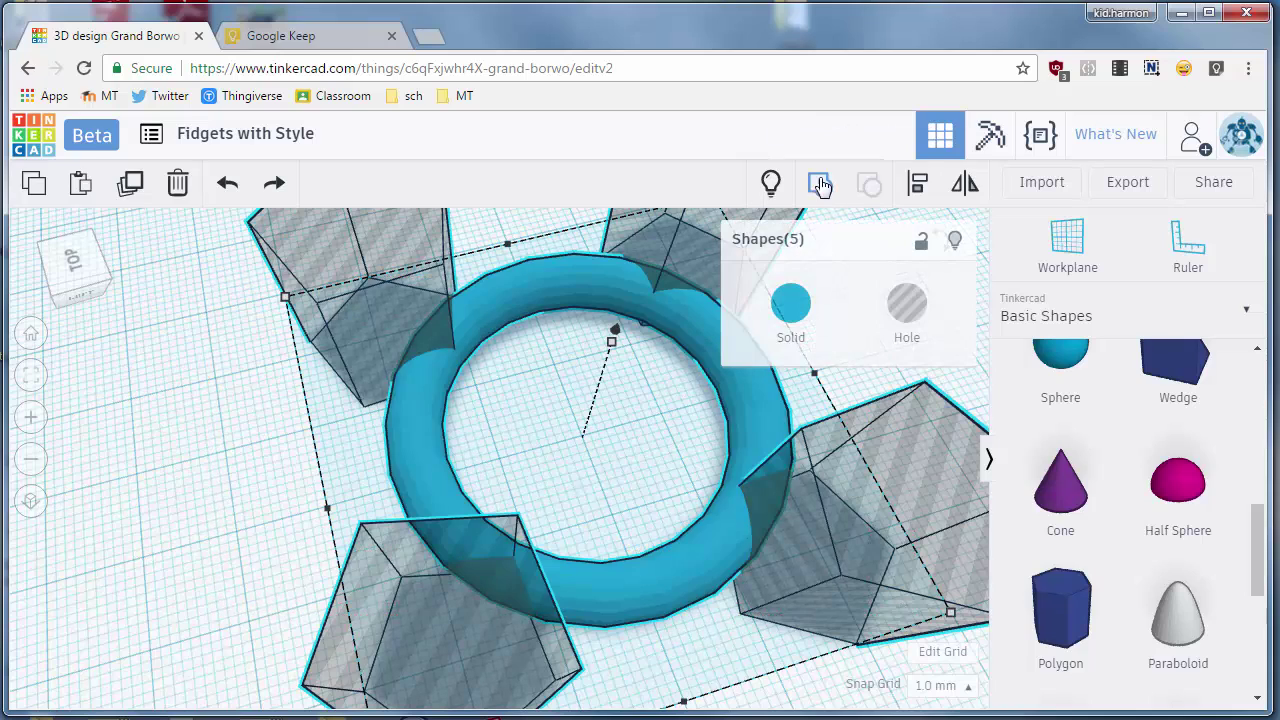
left_click(818, 190)
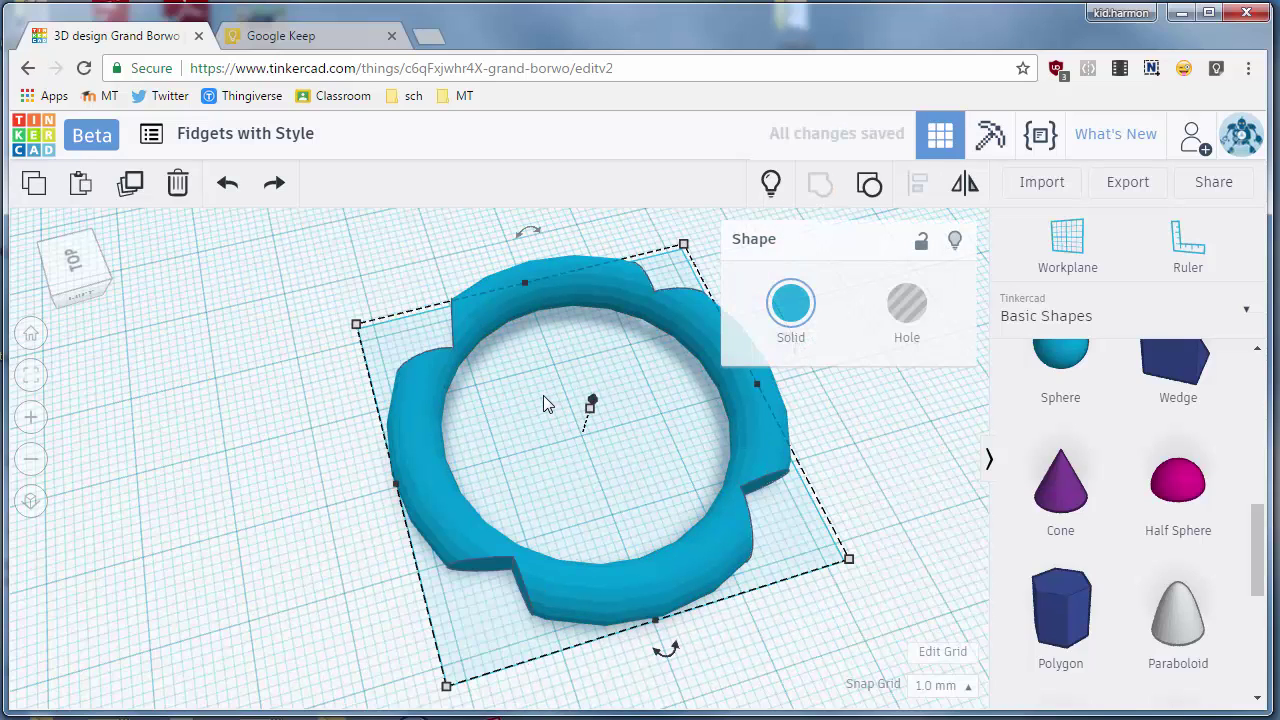
Show the hidden orange rings, group every shape into one spinner, and inspect it.
left_click(770, 182)
scroll(402, 506, "down", 3)
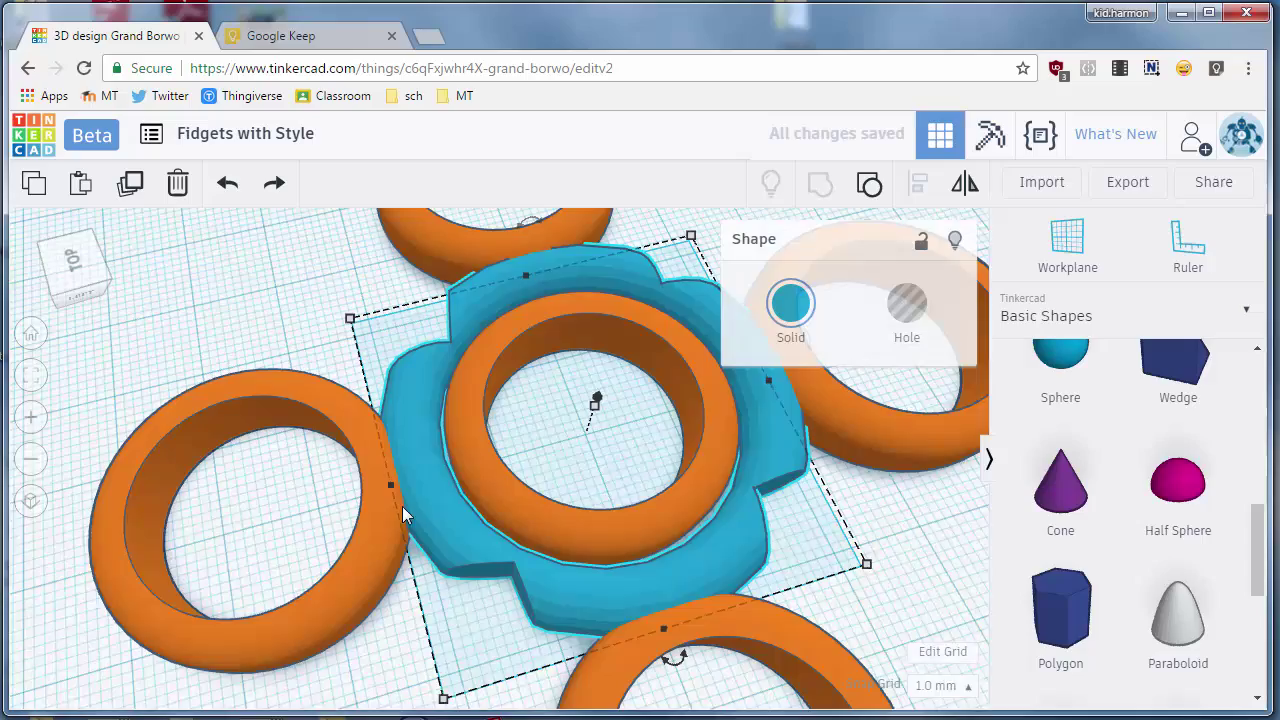
right_click_drag(403, 500, 306, 314)
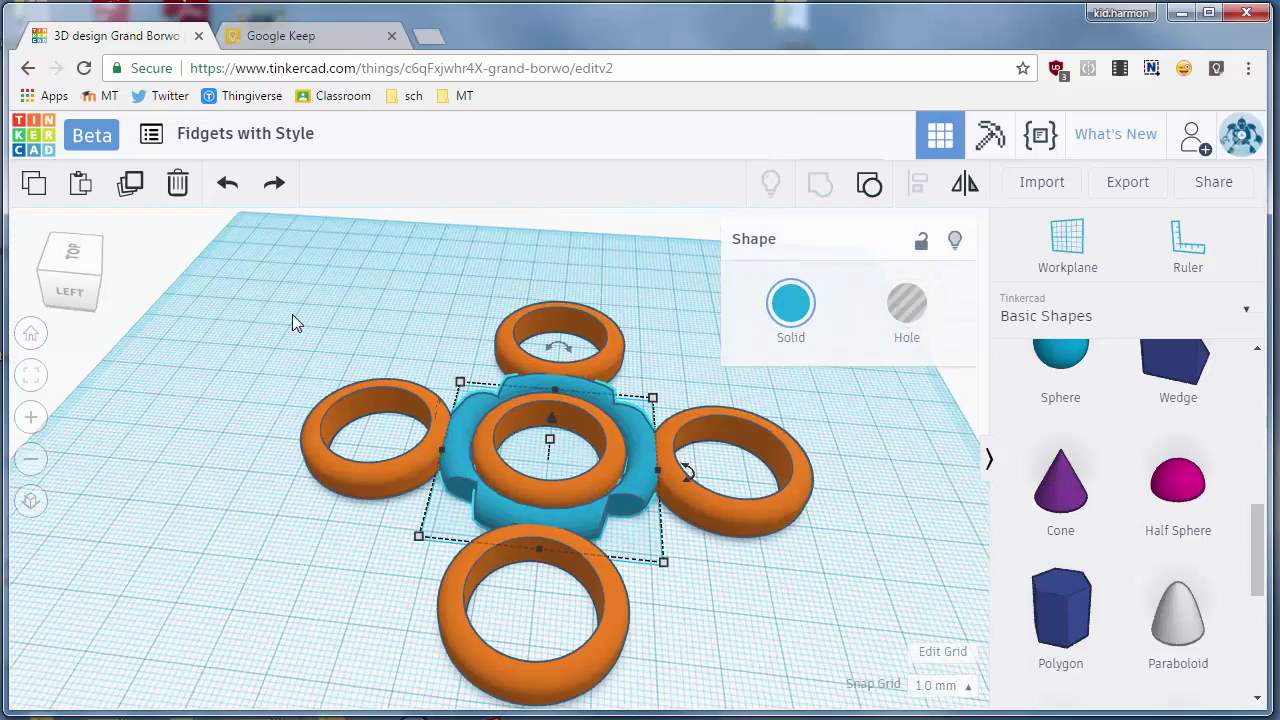
key("ctrl+a")
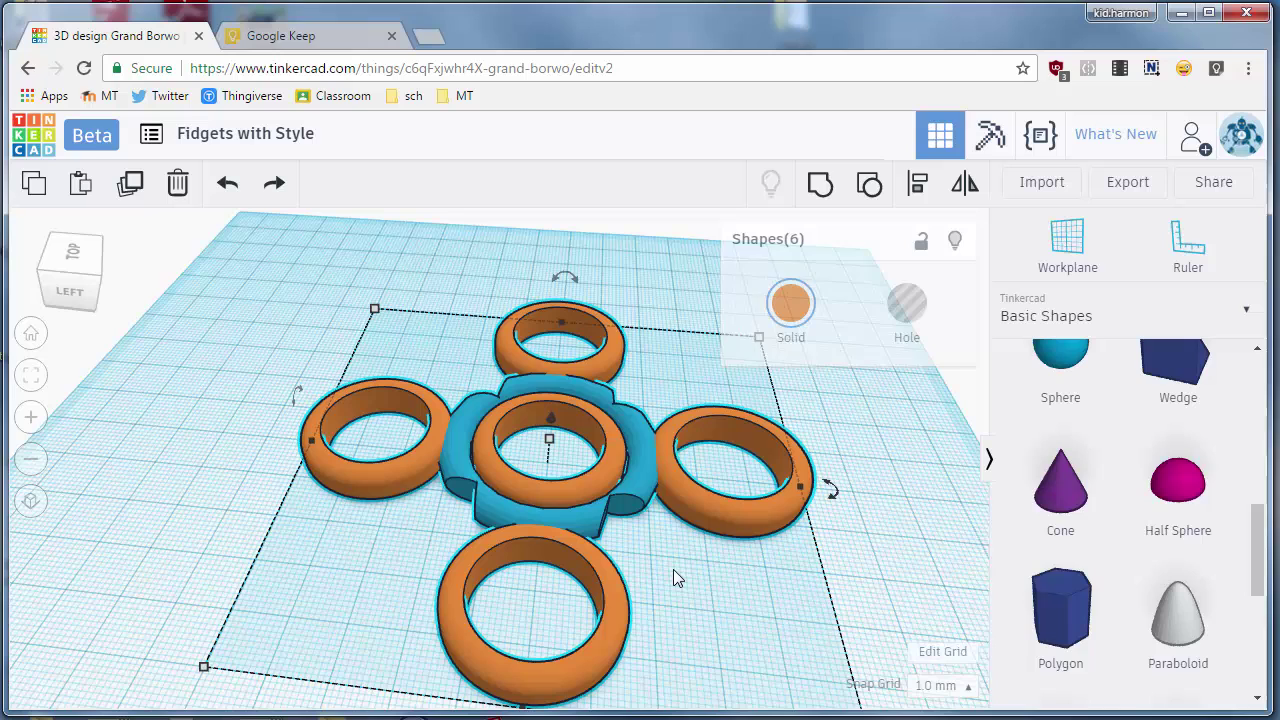
left_click(820, 182)
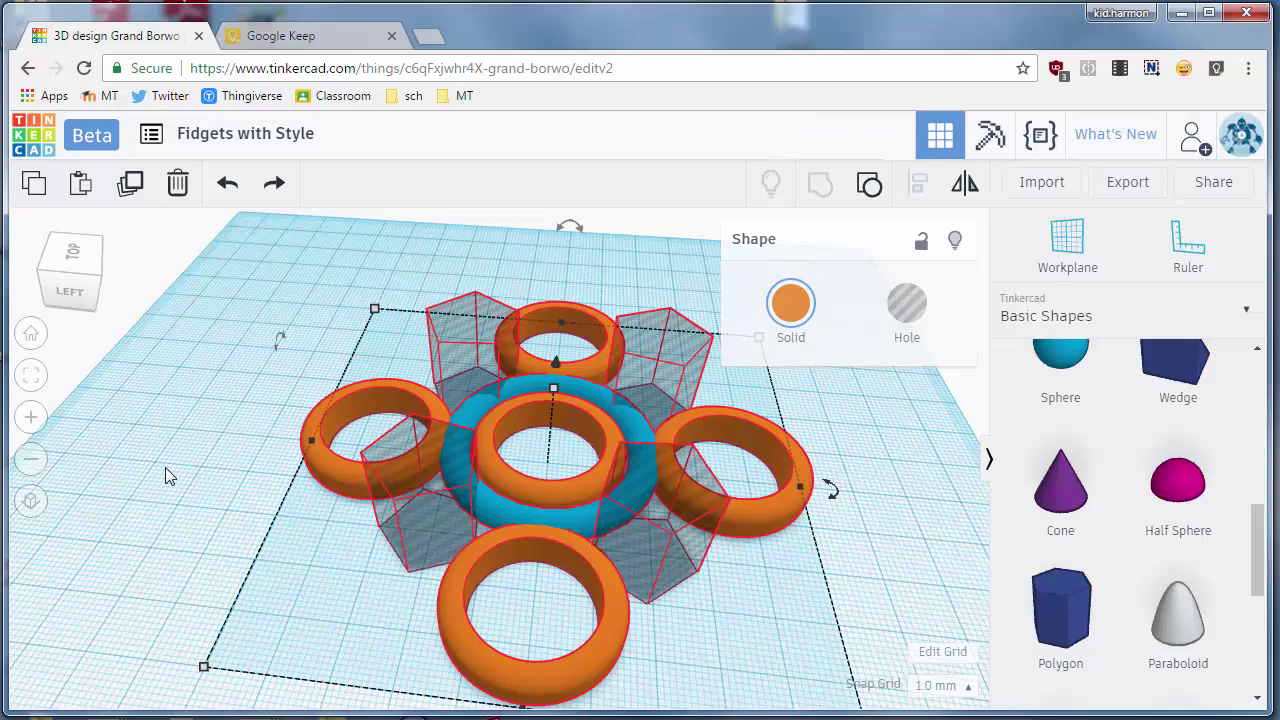
key("ctrl+g")
right_click_drag(202, 482, 588, 547)
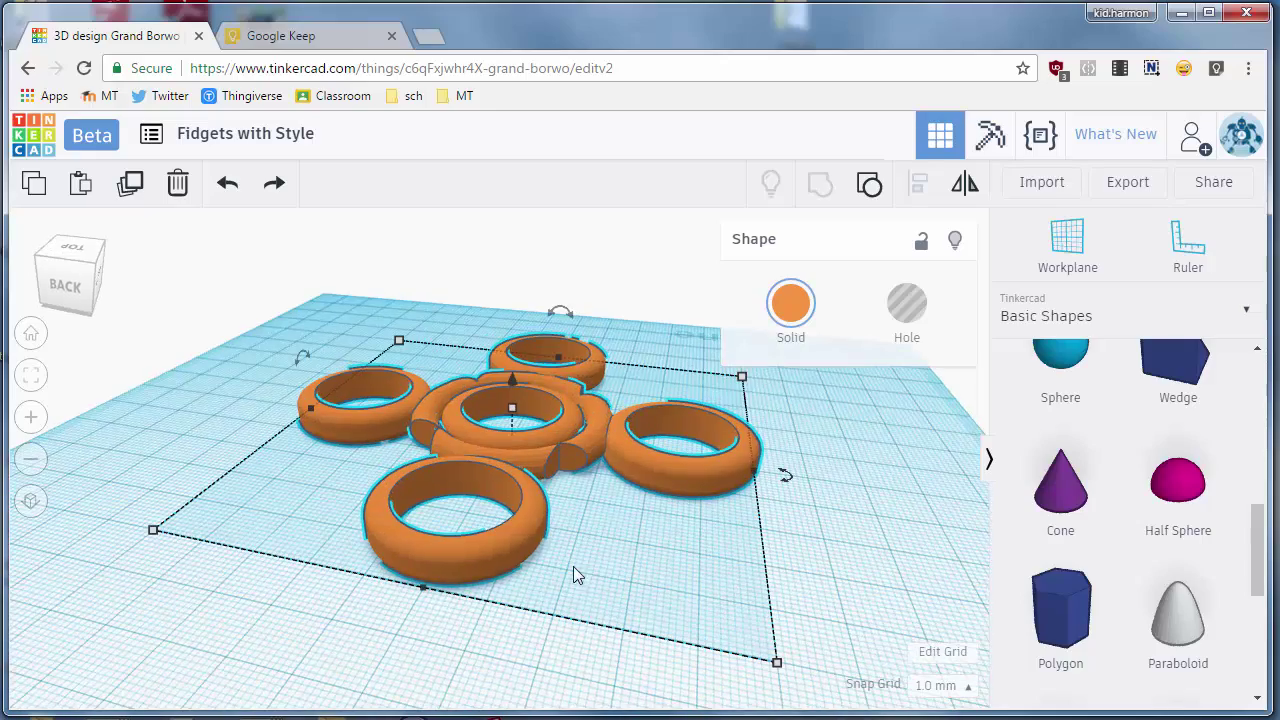
right_click_drag(519, 492, 843, 527)
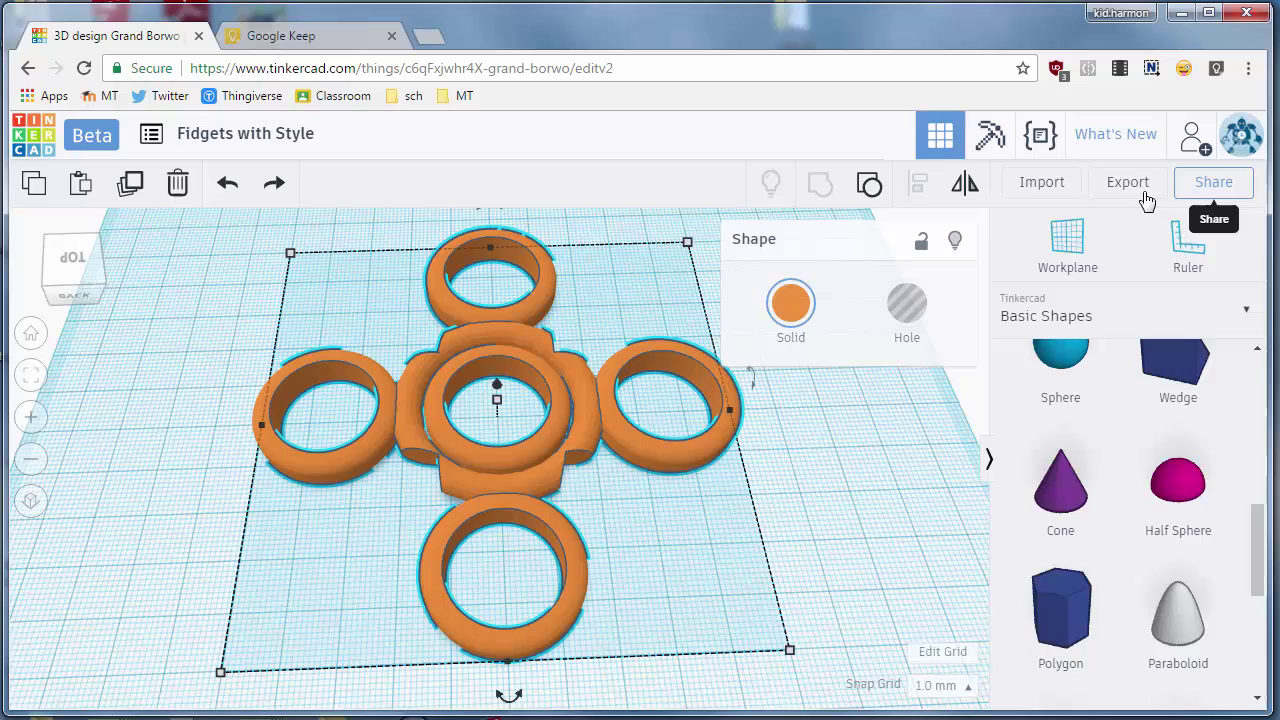
Share the design to Thingiverse and open the uploaded model there.
left_click(1212, 184)
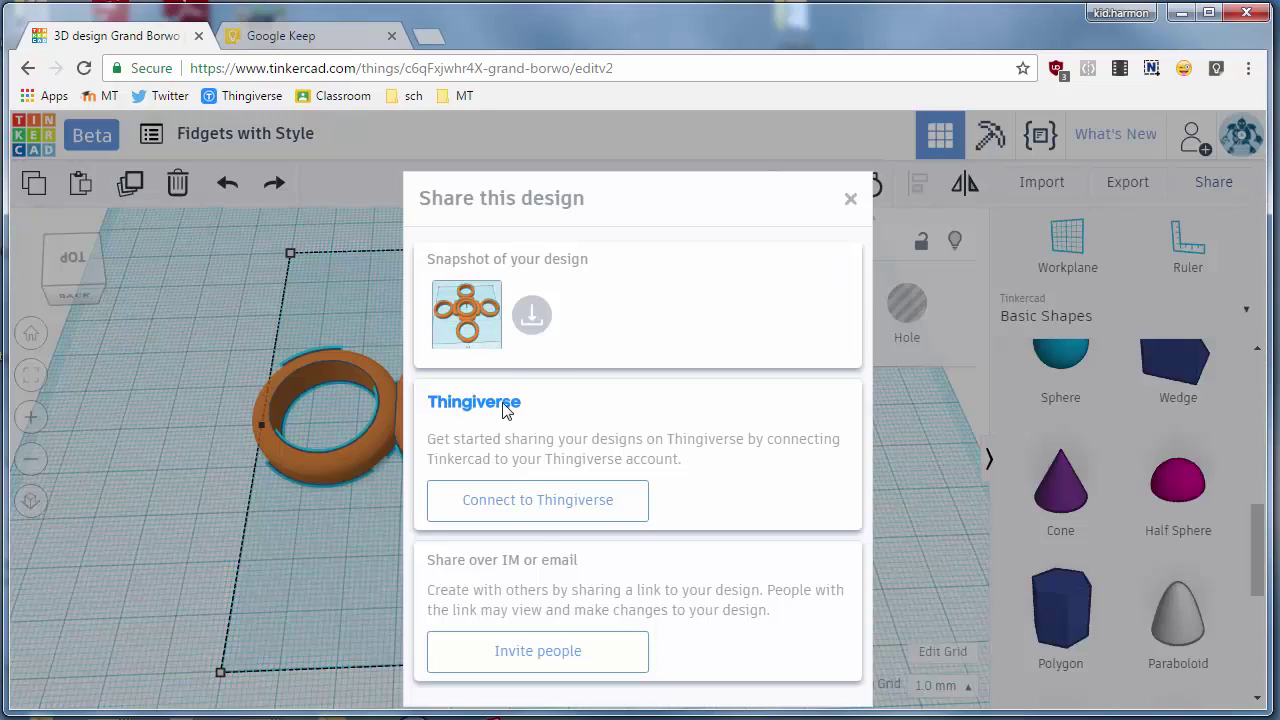
left_click(529, 505)
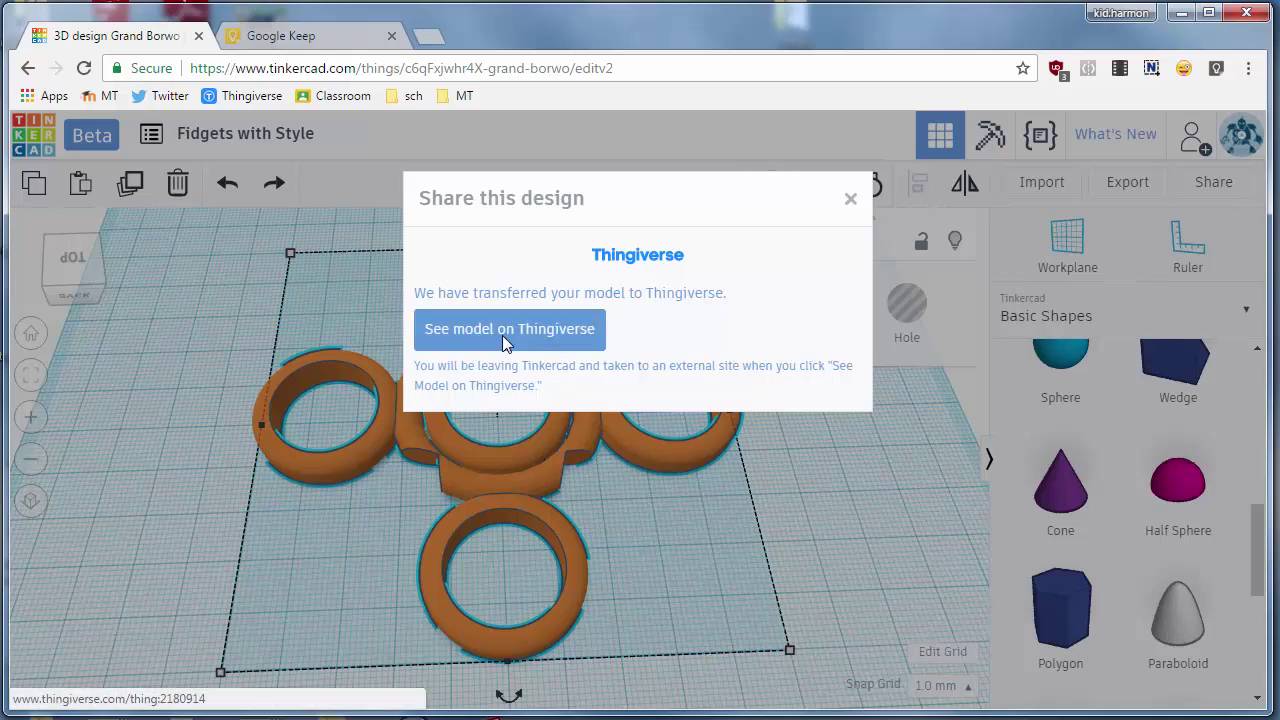
left_click(506, 340)
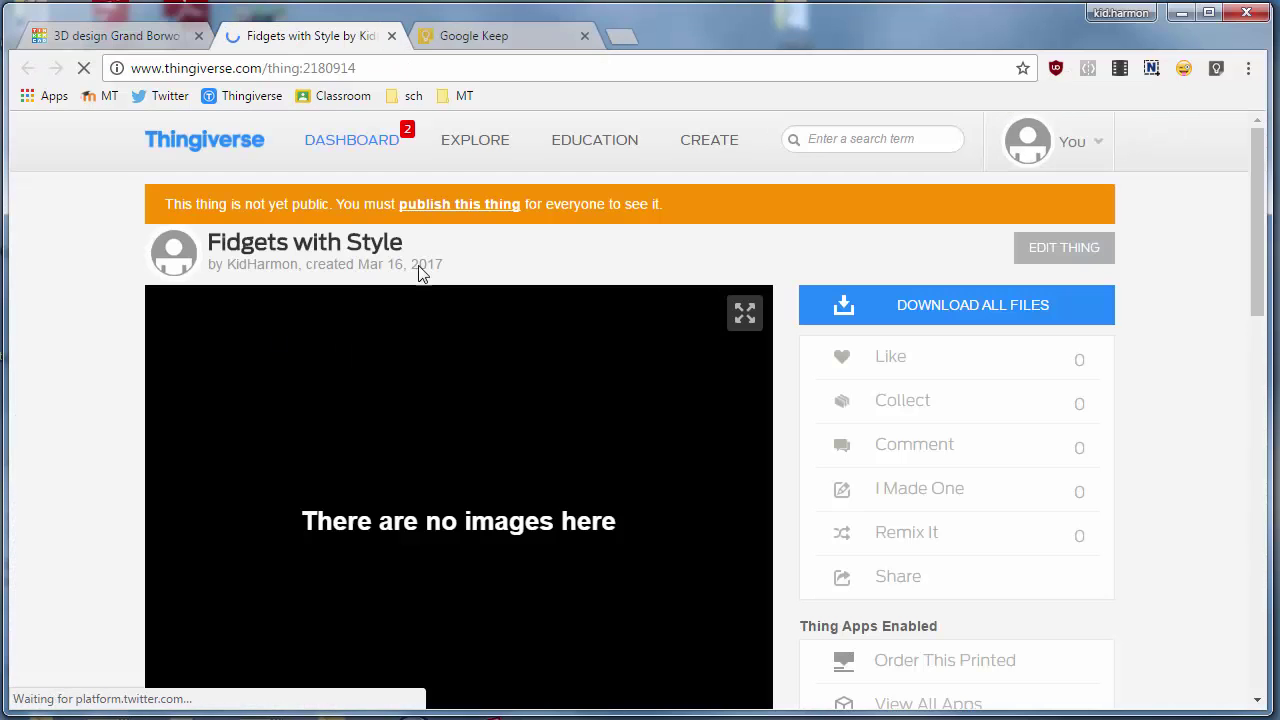
Publish the 'Fidgets with Style' thing publicly and bring up its social Share options.
scroll(709, 520, "down", 2)
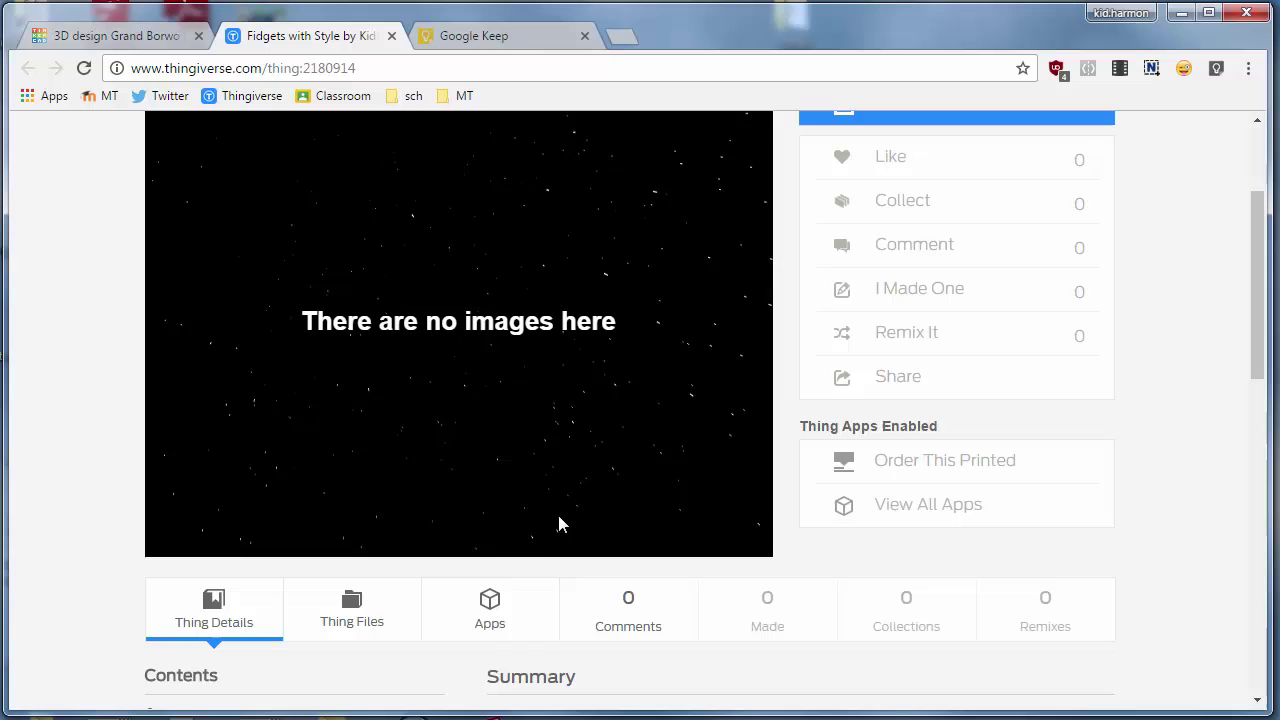
scroll(561, 524, "down", 2)
scroll(1046, 390, "up", 5)
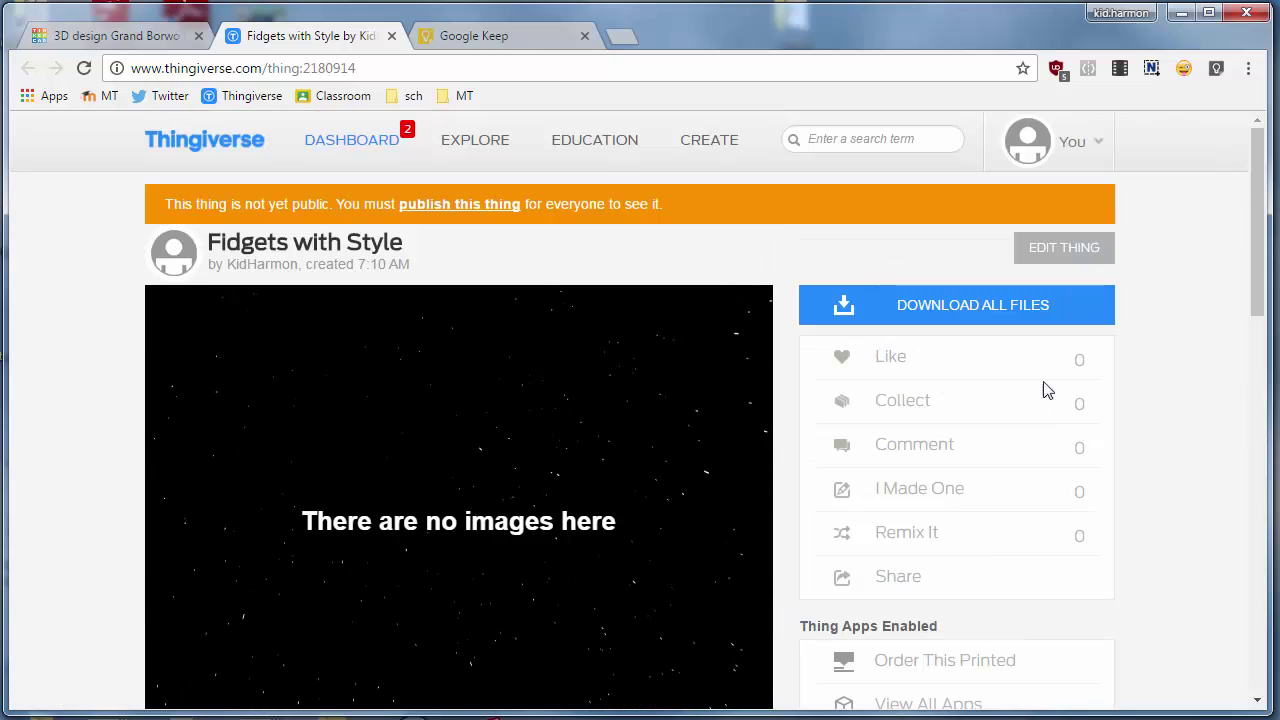
left_click(473, 206)
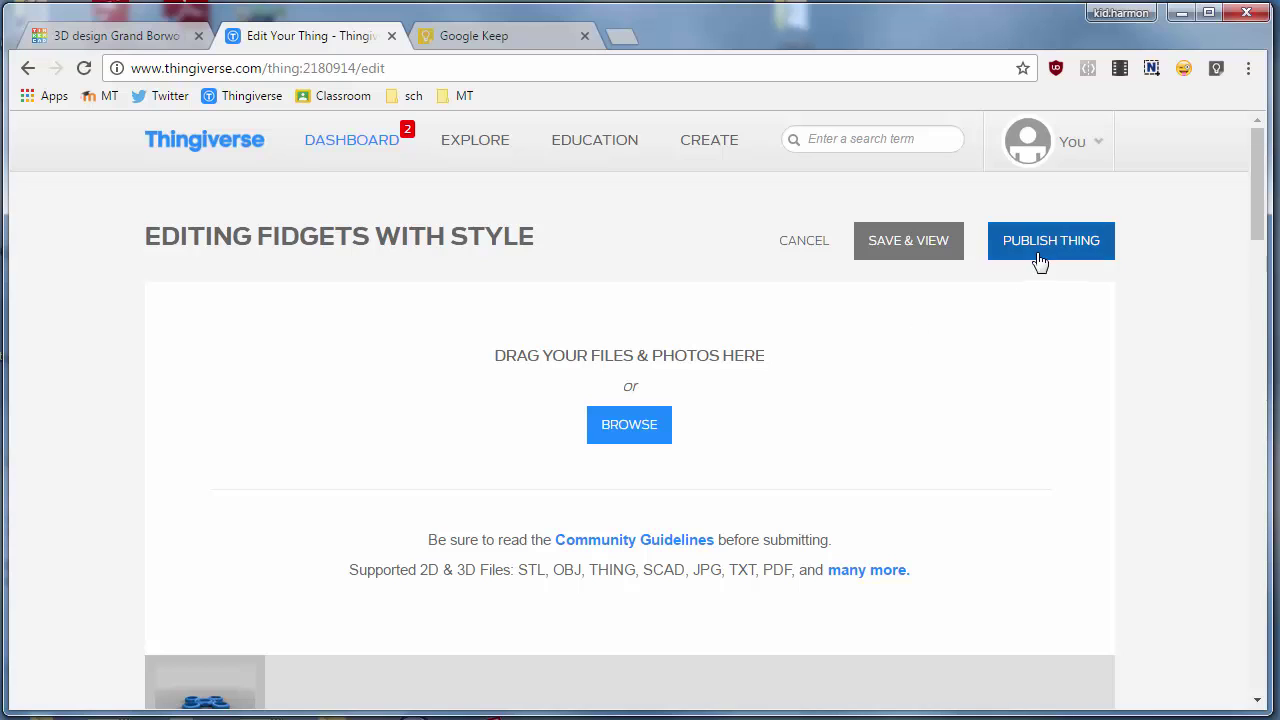
left_click(1040, 252)
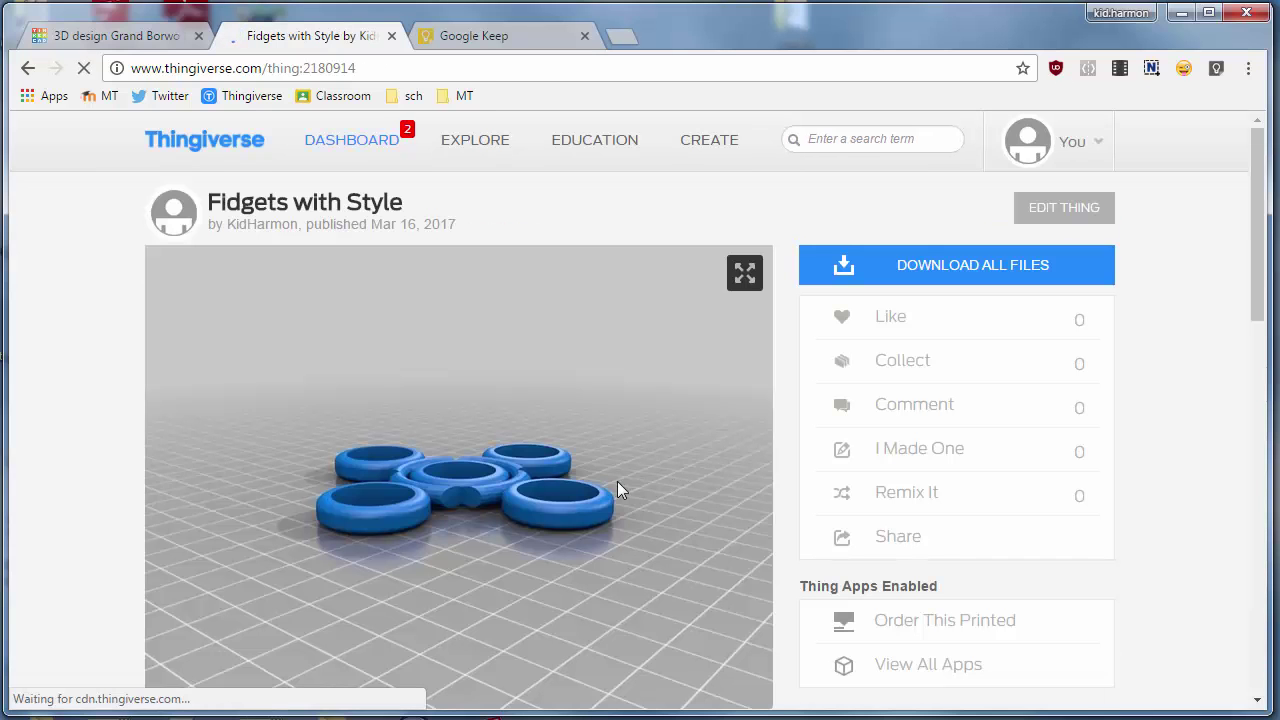
left_click(903, 541)
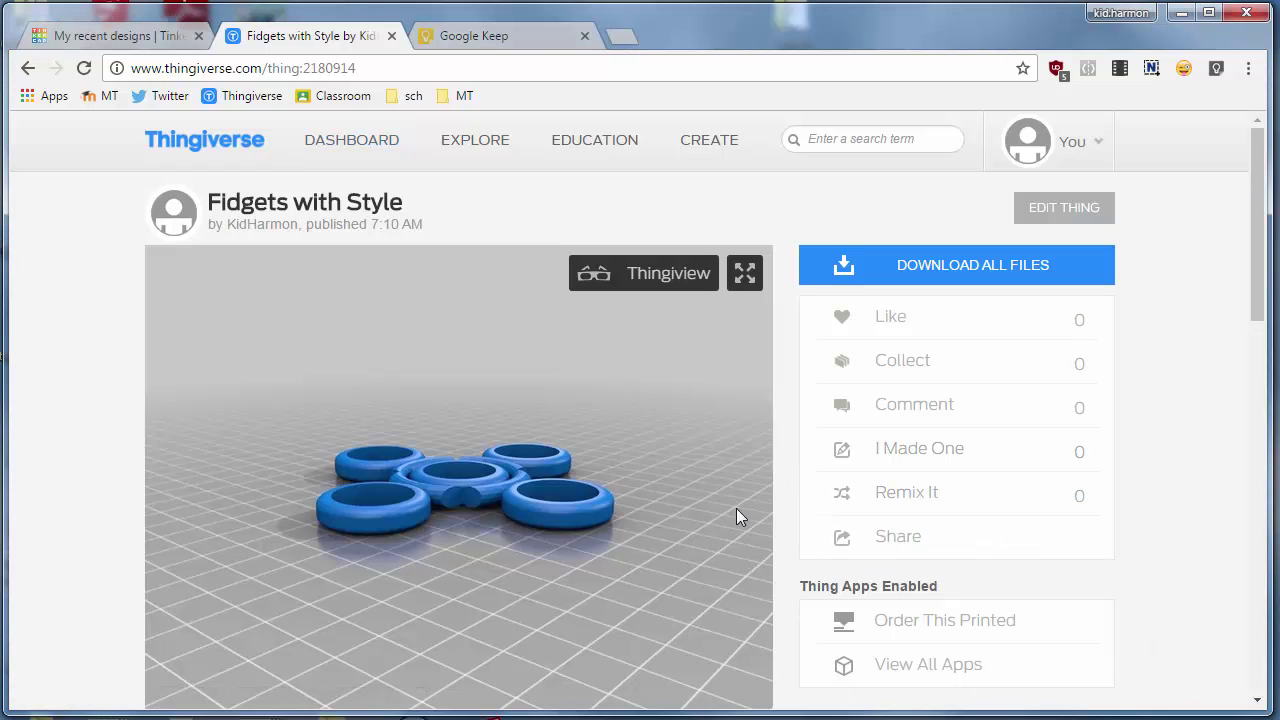
Start a tweet of the thing's link, adding the training creator's handle and a thank-you message.
left_click(897, 545)
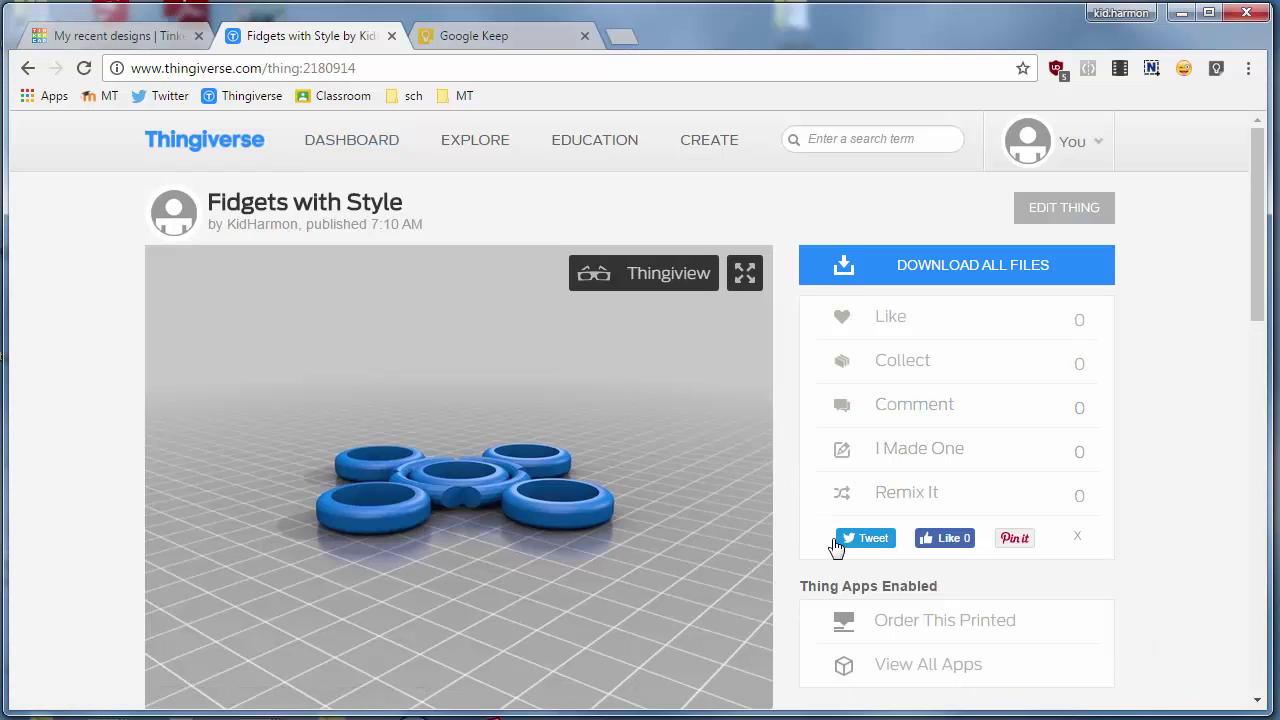
left_click(870, 541)
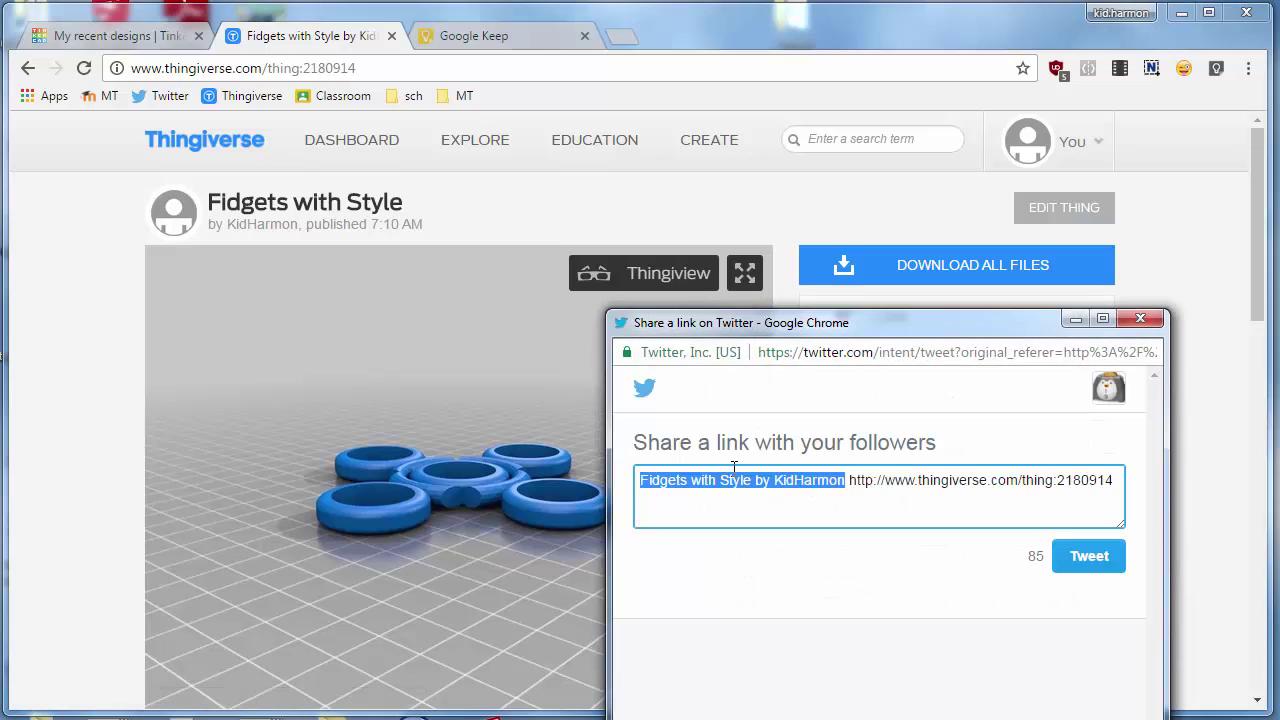
left_click(640, 480)
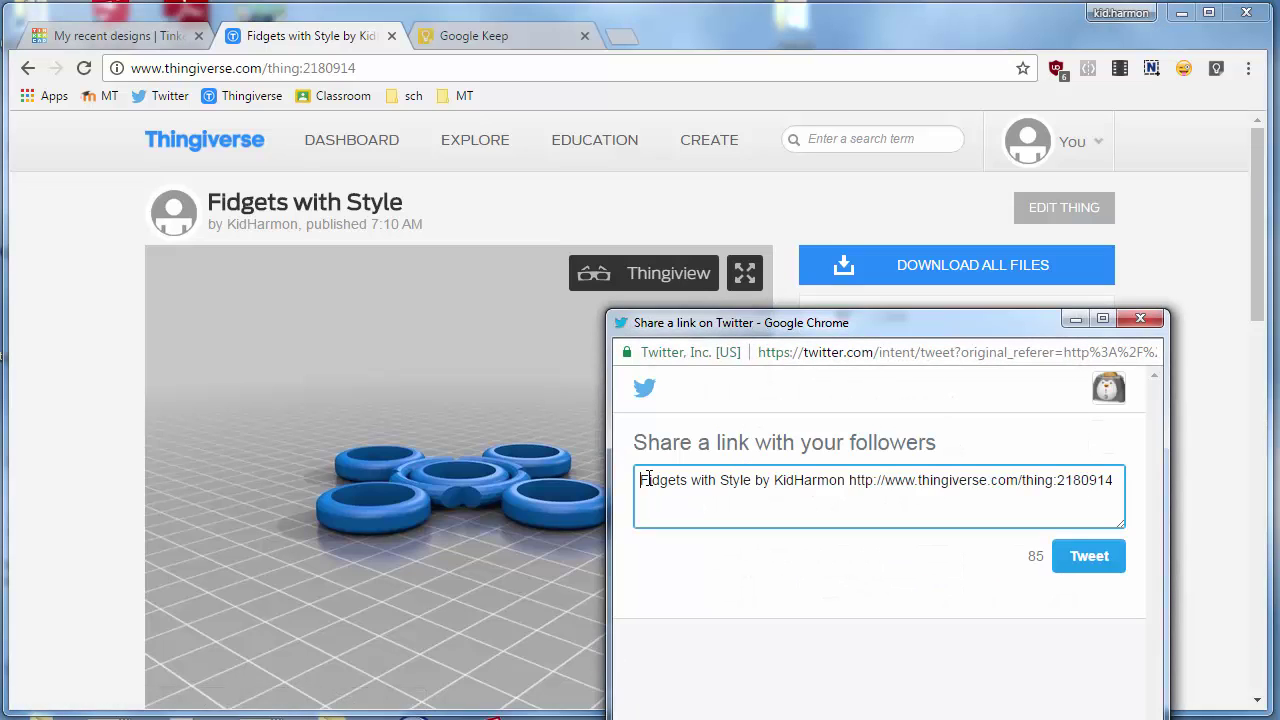
type("@")
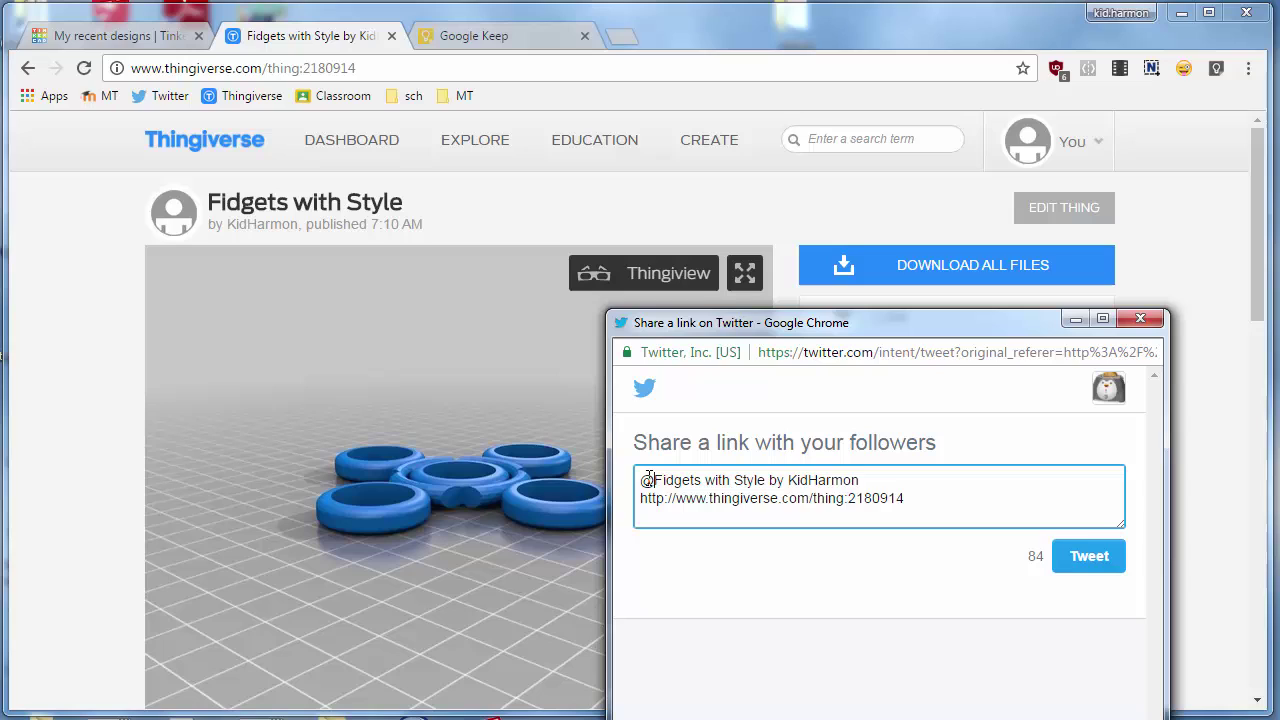
type("HLModTe")
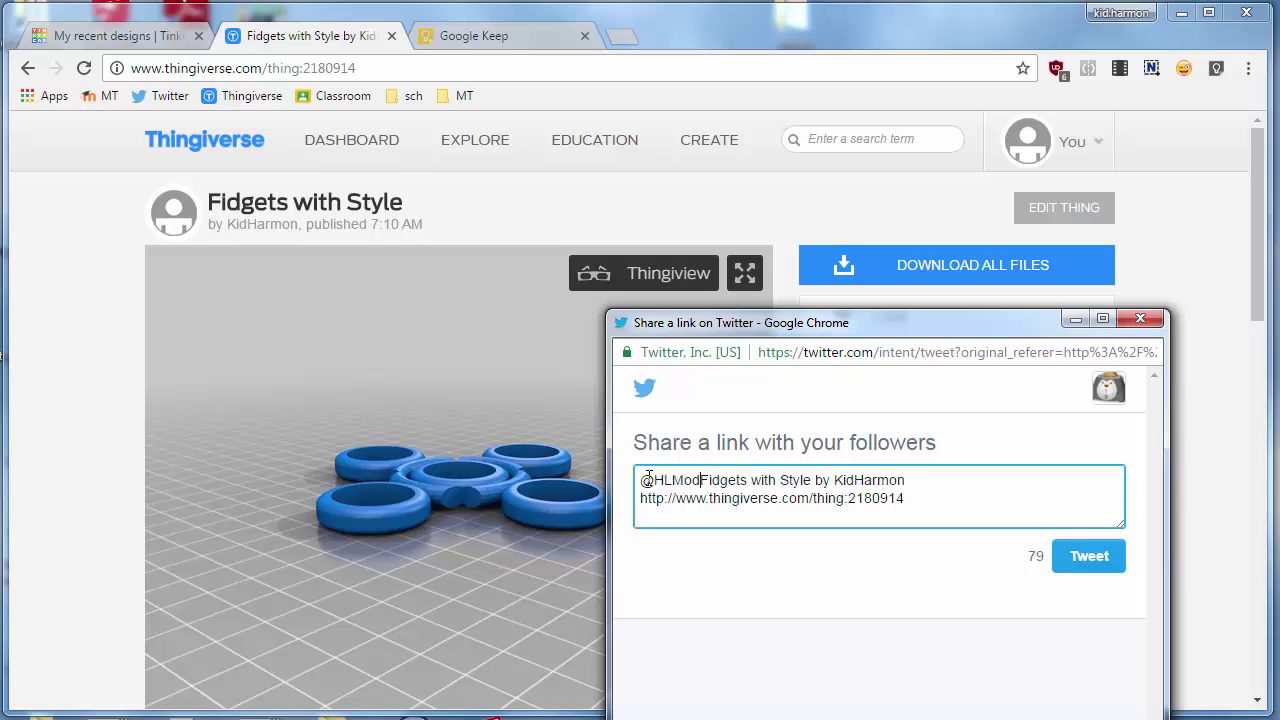
type("ch")
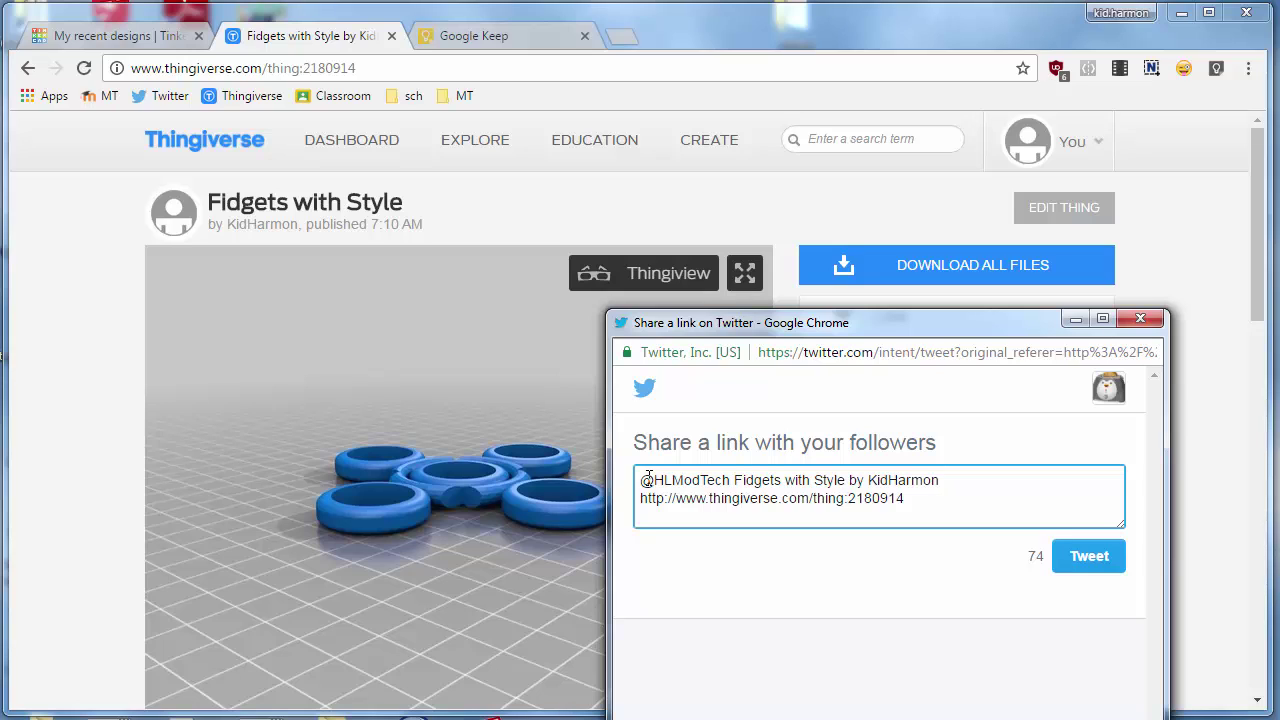
type("Thanks for making that training!")
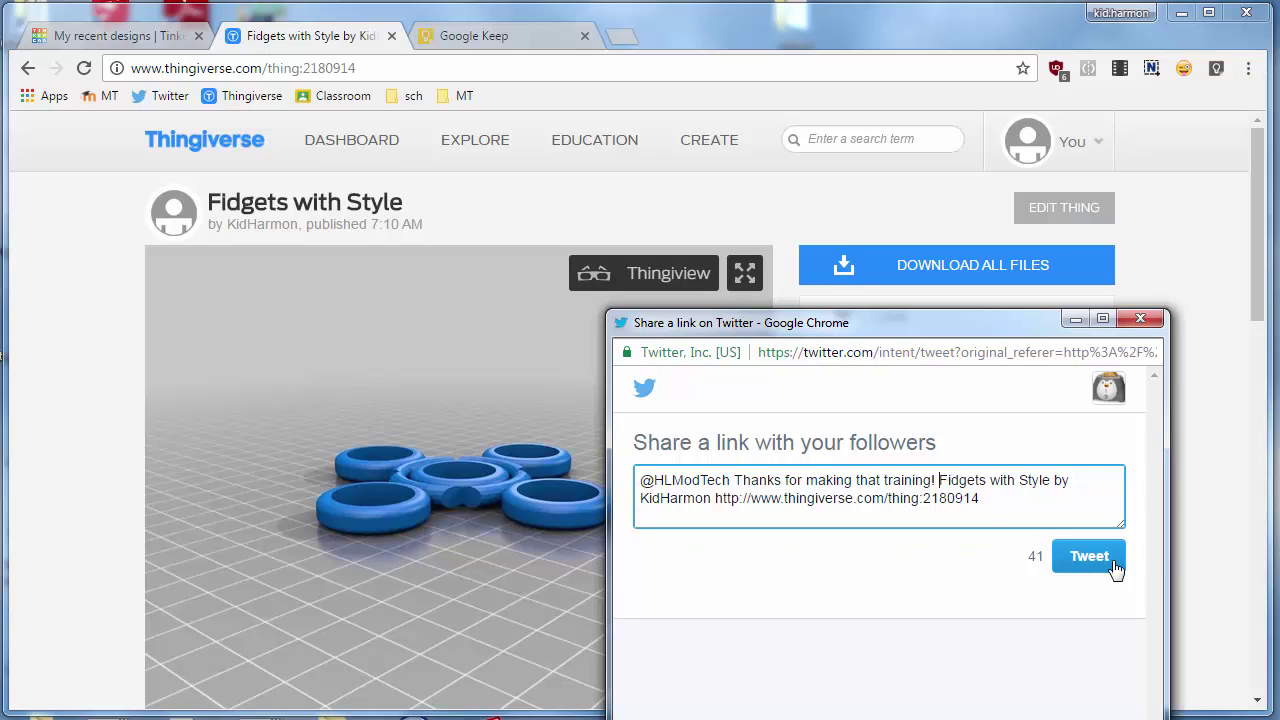
Append '#3dprinting #tinkercad' to the tweet and post it.
left_click(1034, 510)
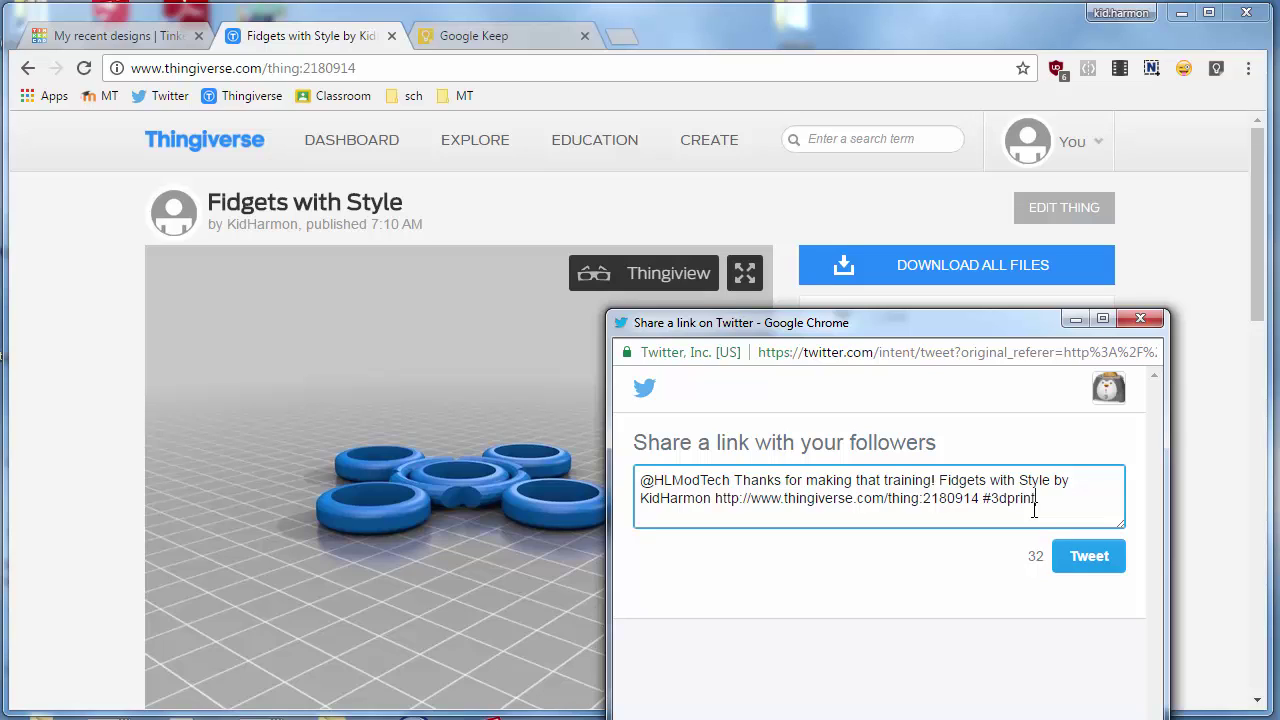
type("#3dprinting #tinkercad")
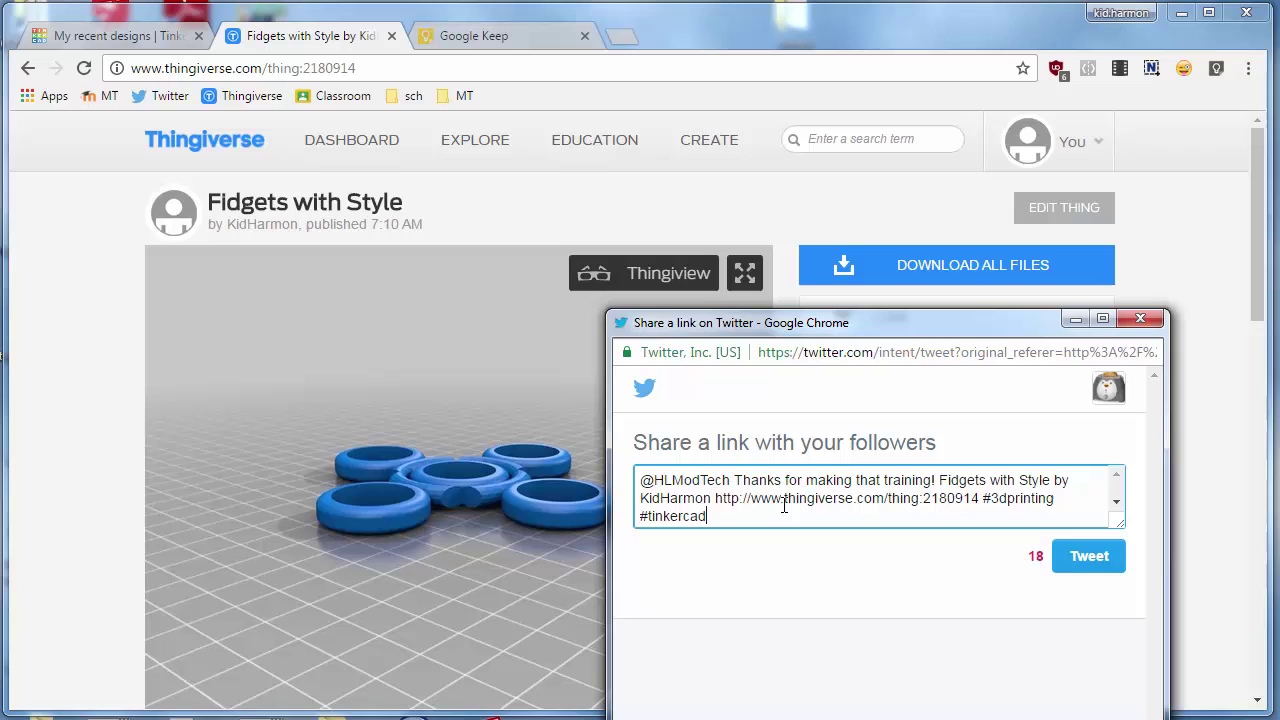
left_click_drag(875, 324, 767, 220)
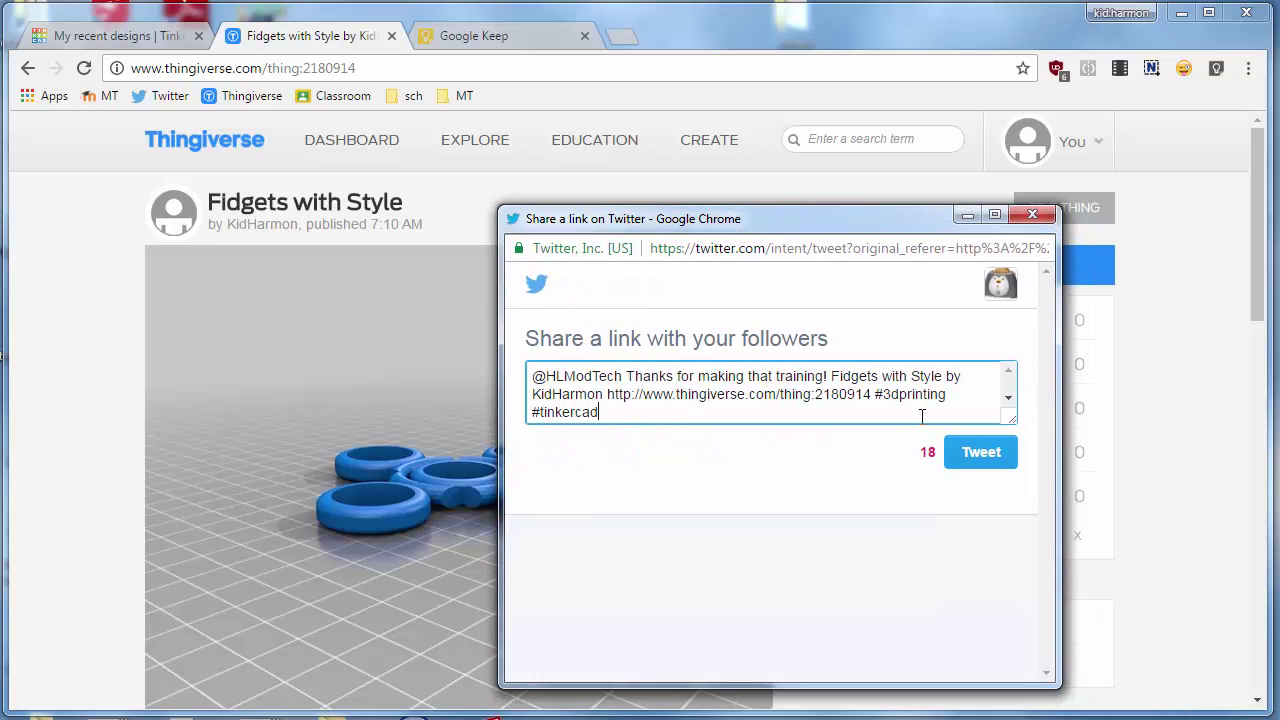
left_click(981, 453)
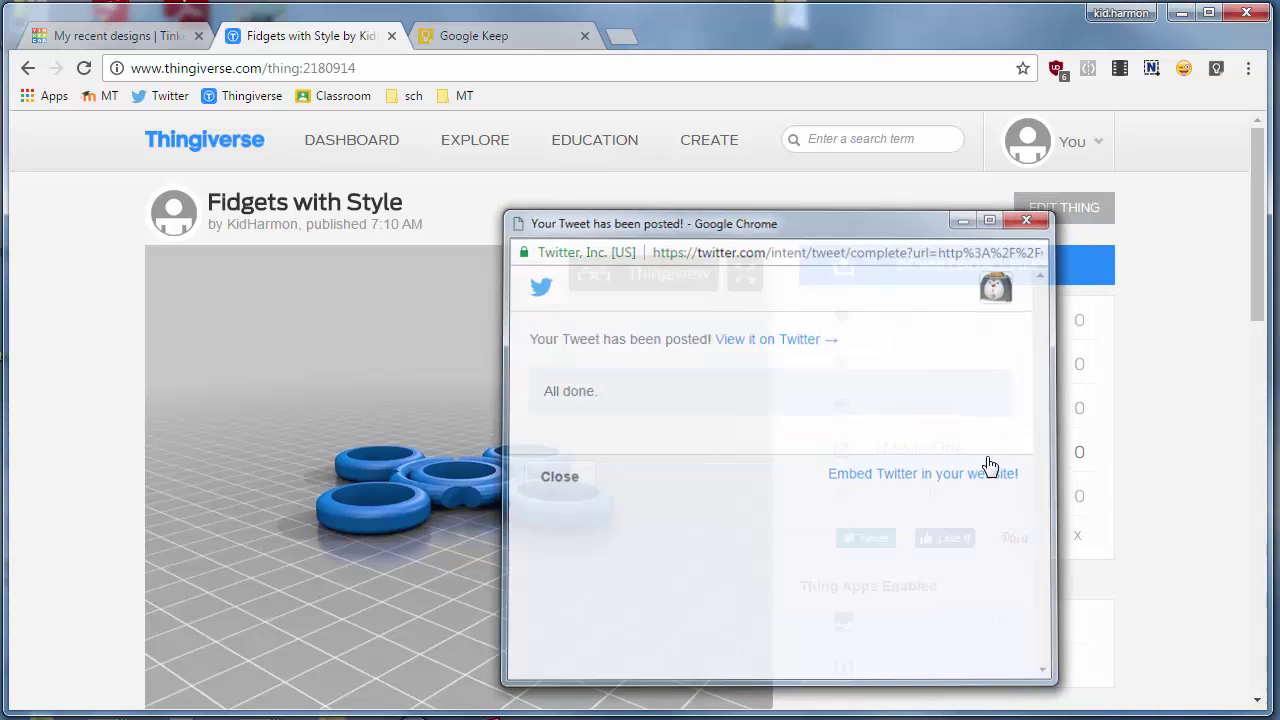